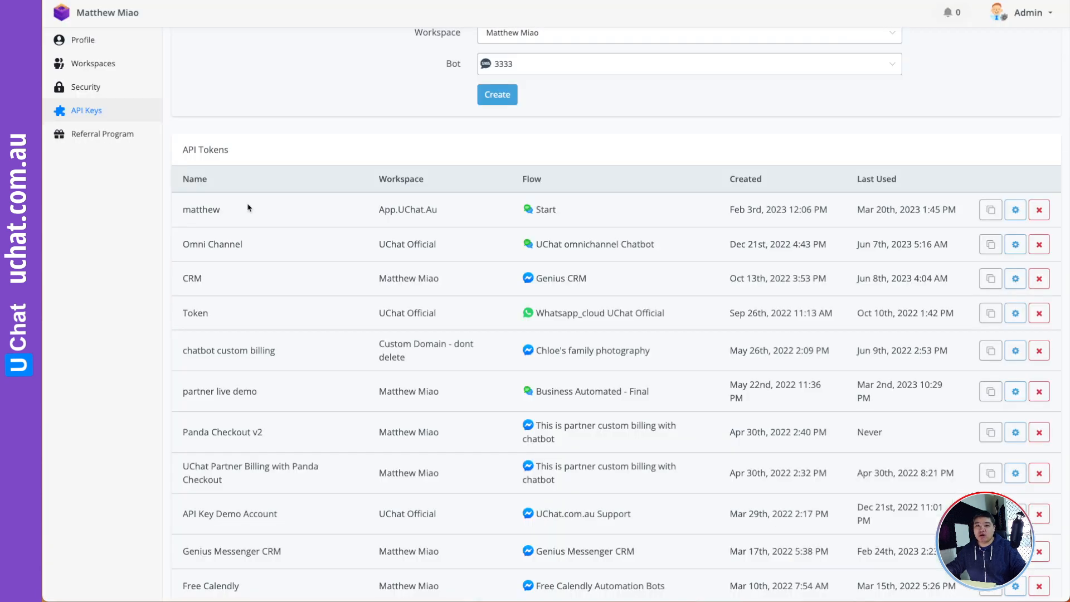
# - From the dashboard, open the Template Store and view the Lead Qualification template's details, then go back
pyautogui.click(97, 18)
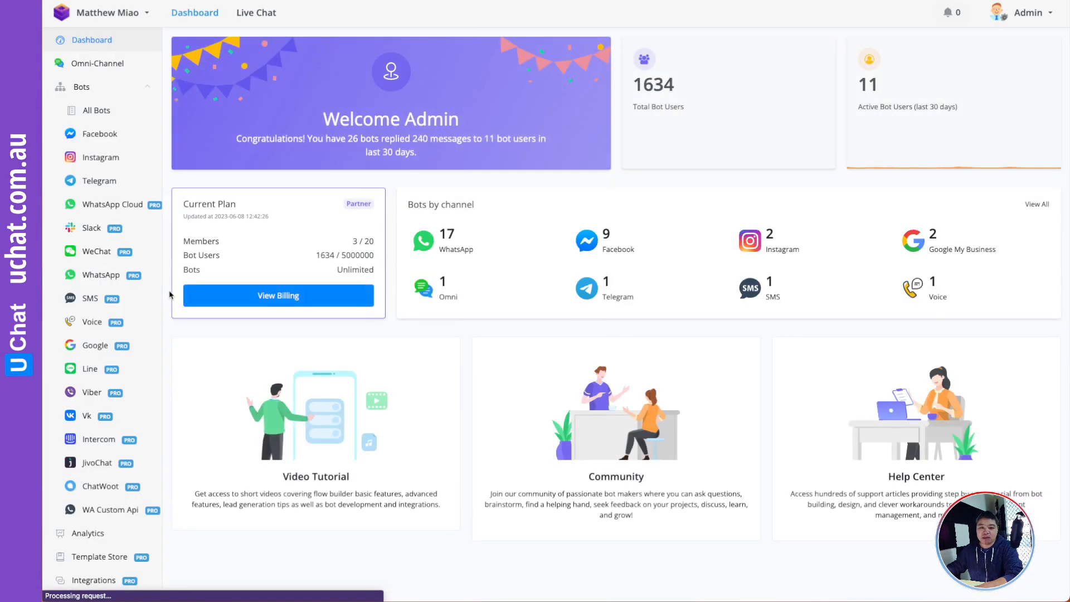
pyautogui.scroll(-3, 111, 371)
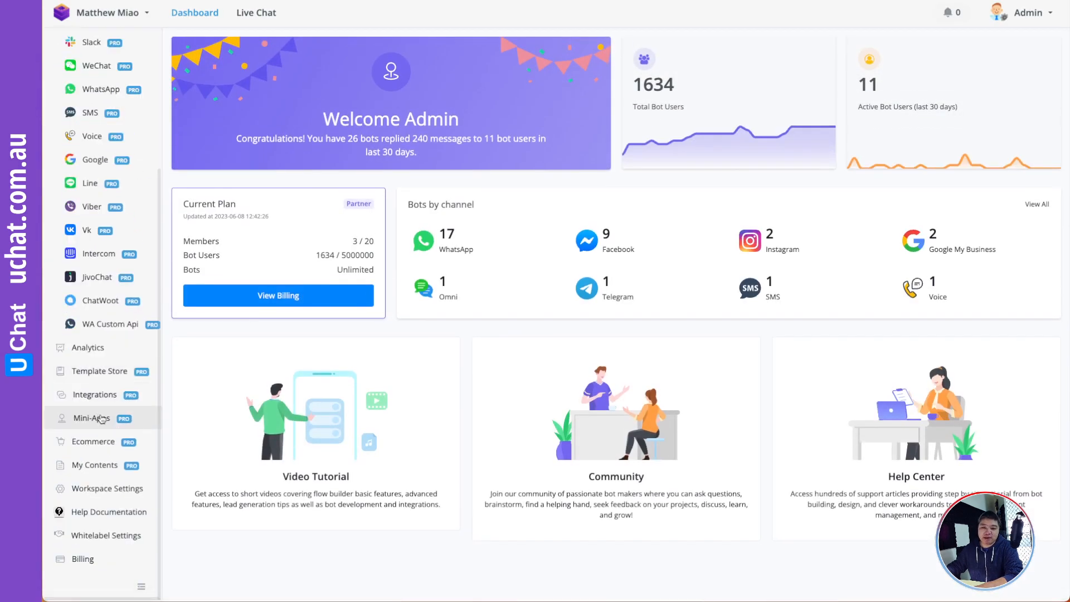
pyautogui.click(95, 373)
pyautogui.moveTo(502, 245)
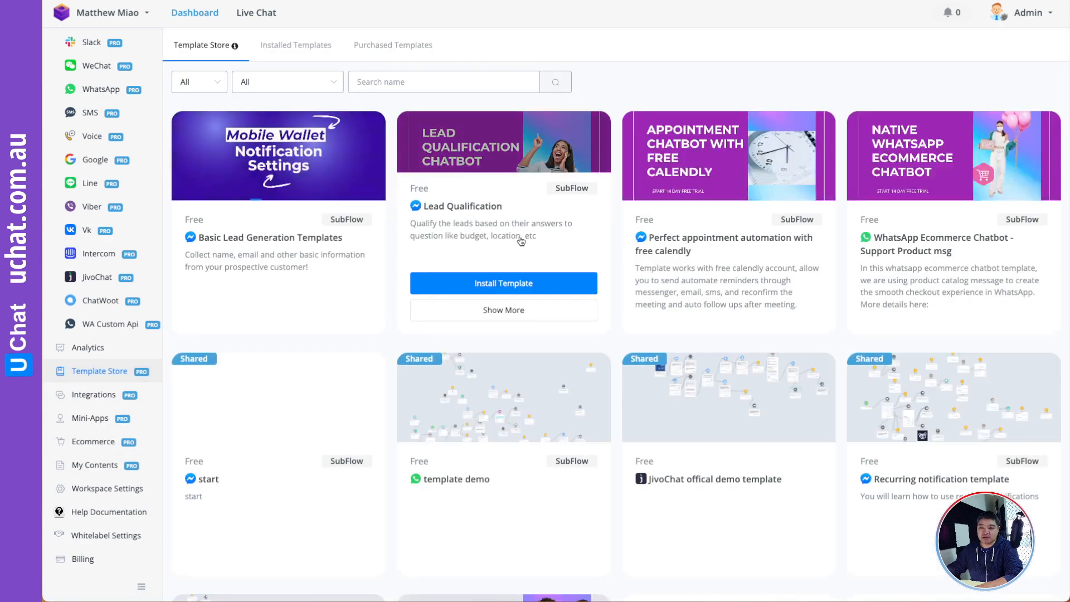
pyautogui.click(504, 311)
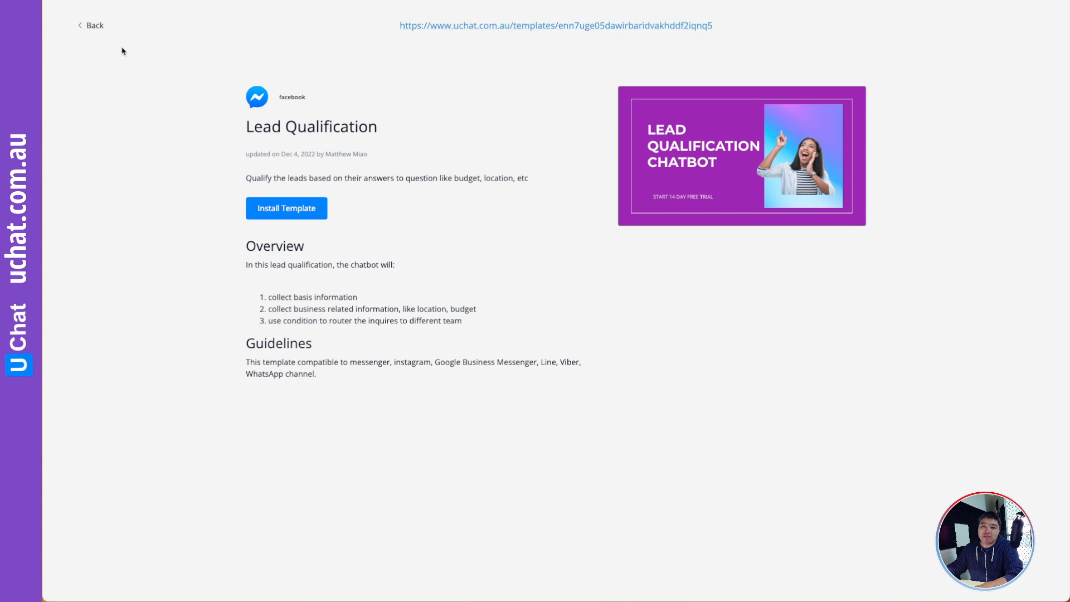
pyautogui.click(87, 29)
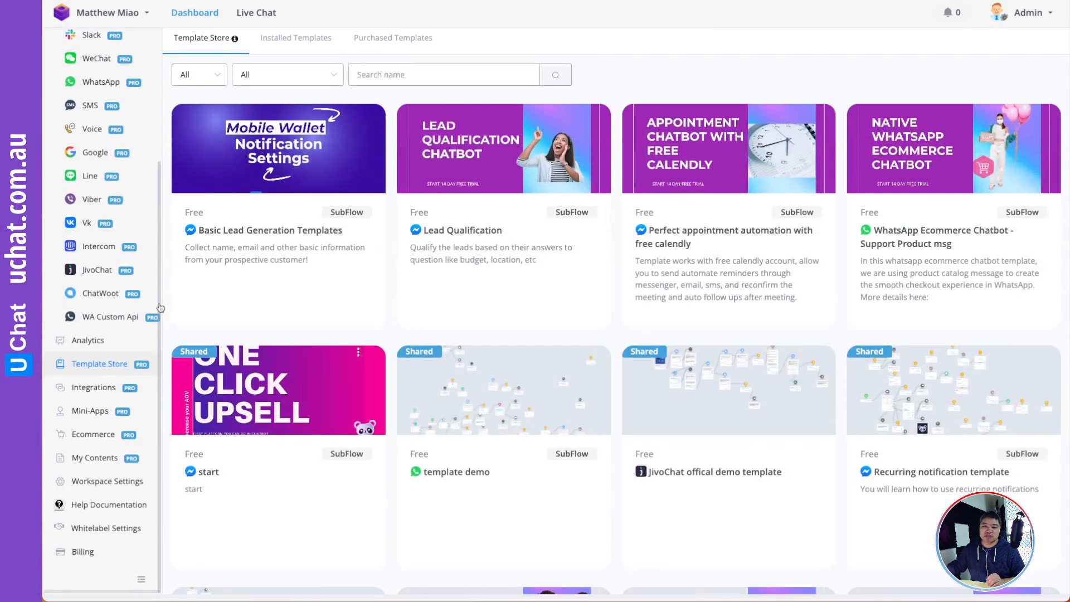
# - Copy the Rock, Paper, Scissors Game template's namespace from Whitelabel Partner Settings > Templates
pyautogui.click(108, 536)
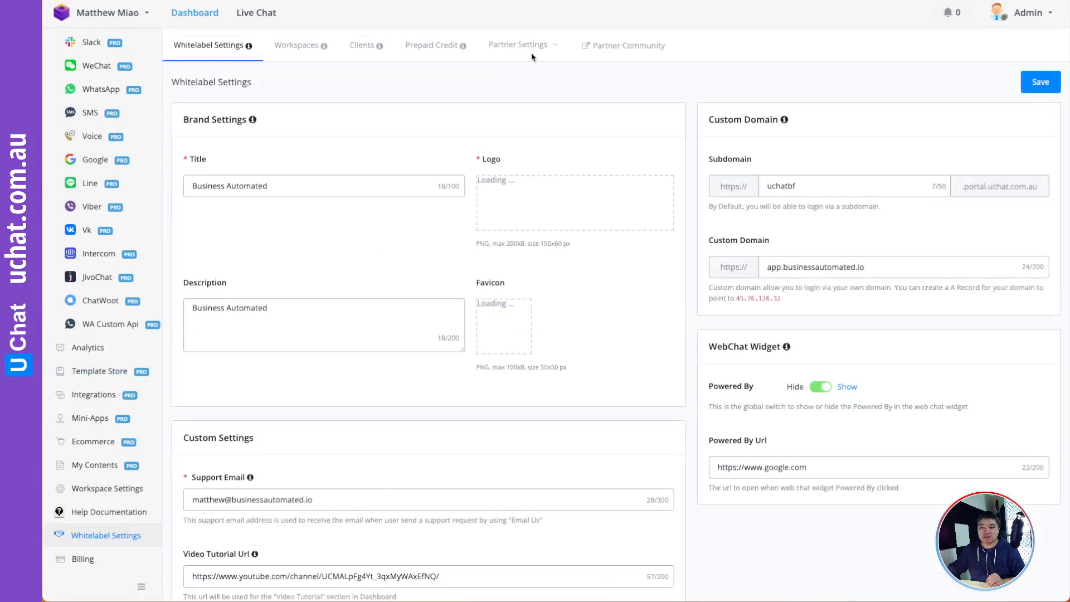
pyautogui.moveTo(530, 46)
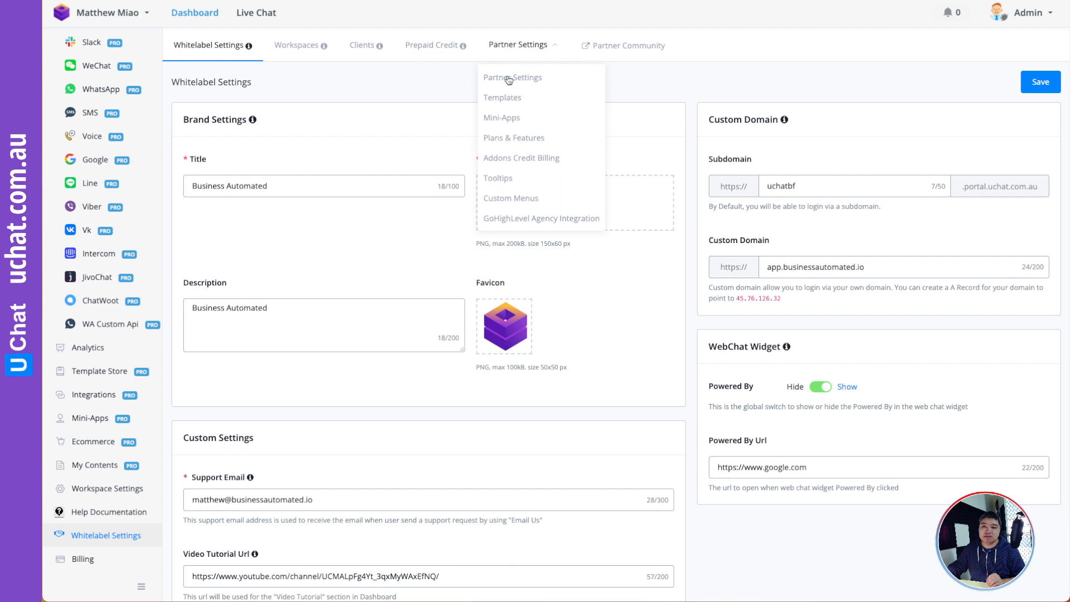
pyautogui.click(504, 97)
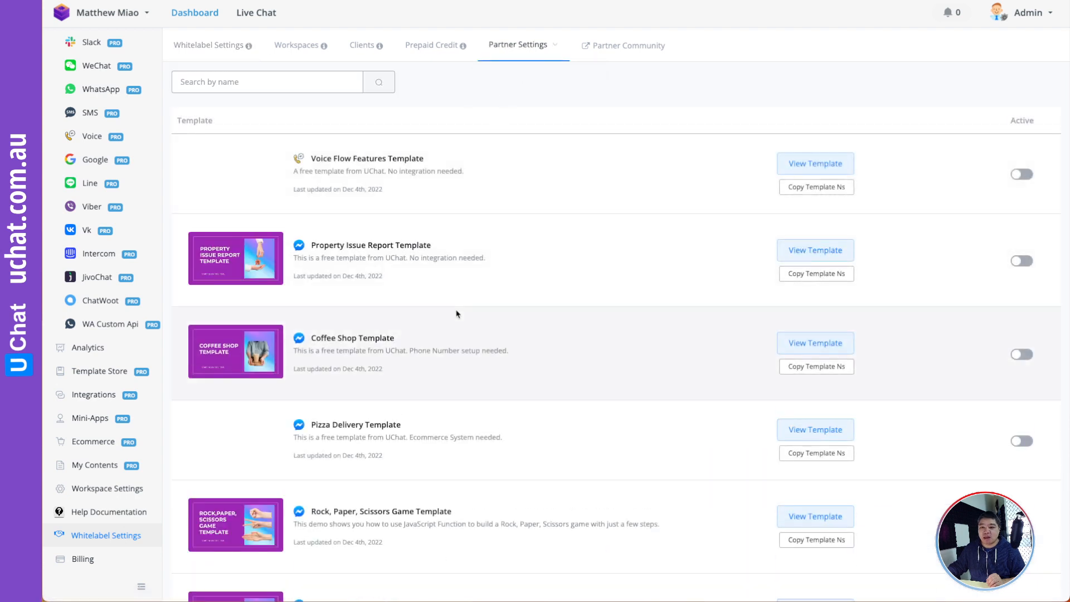
pyautogui.scroll(-2, 501, 310)
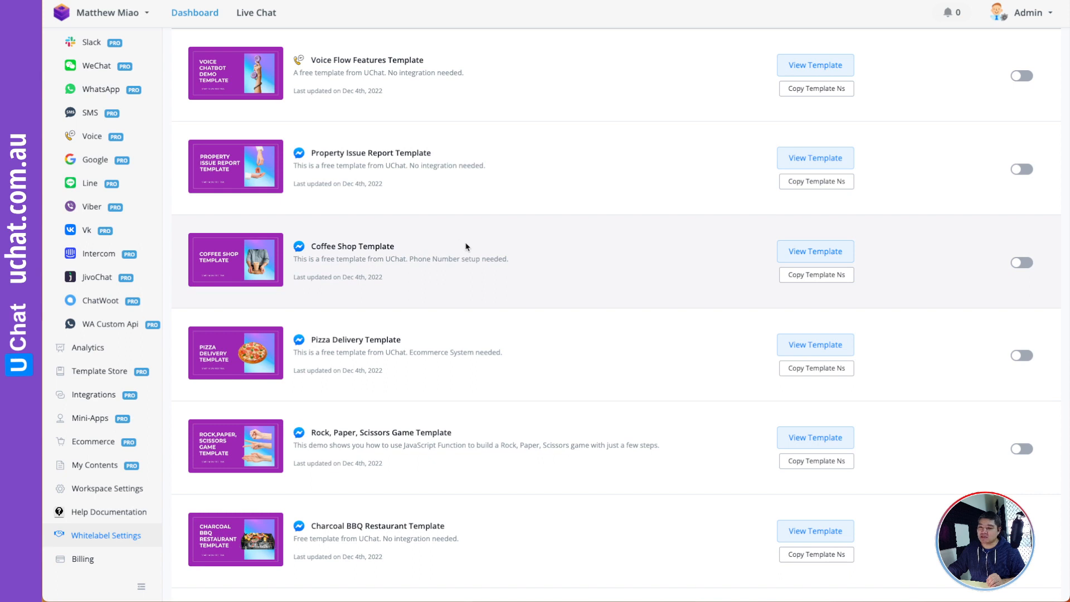
pyautogui.scroll(-3, 467, 246)
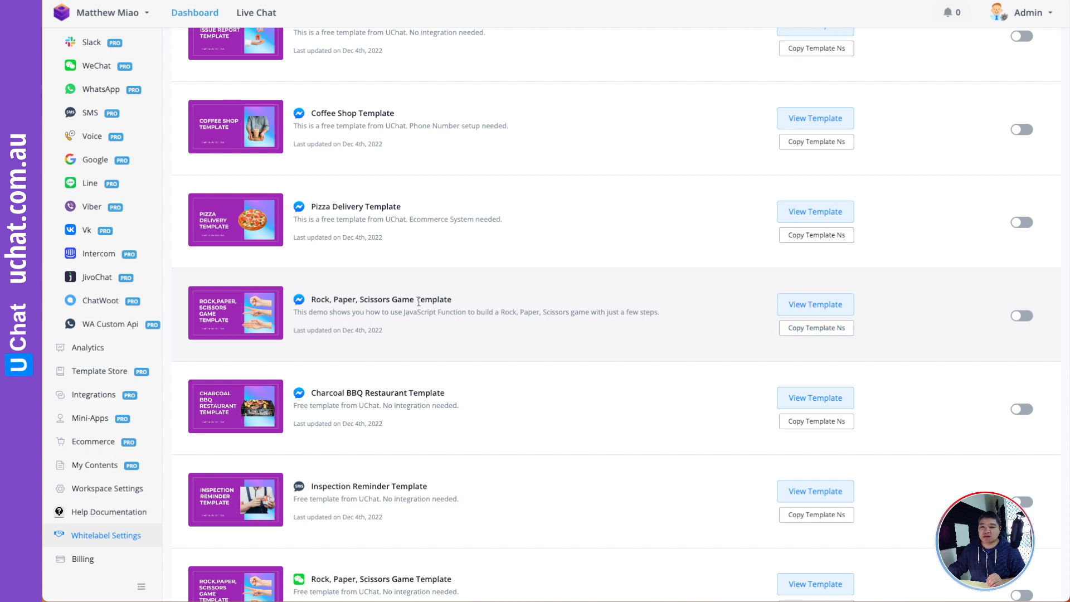
pyautogui.click(823, 329)
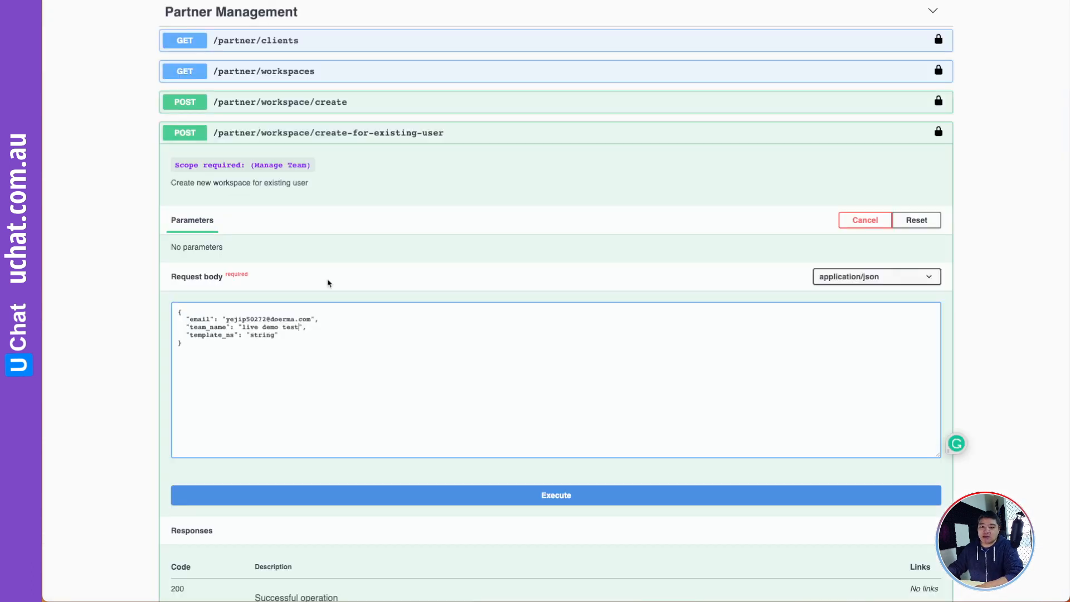
# - Replace the template_ns placeholder with the copied Rock, Paper, Scissors namespace
pyautogui.moveTo(273, 335); pyautogui.dragTo(249, 334)
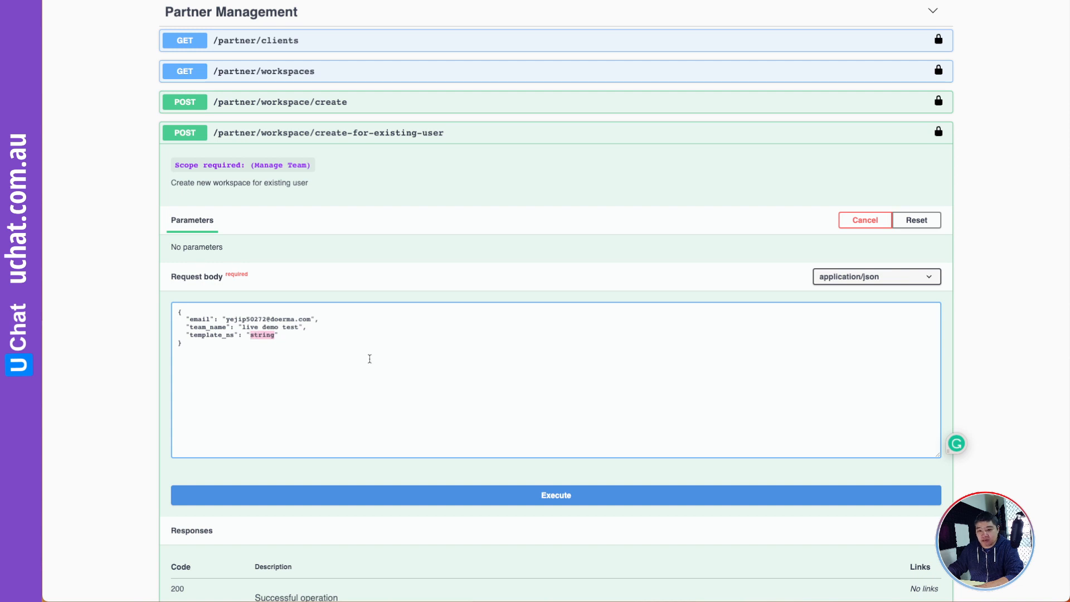
pyautogui.press('super+v')
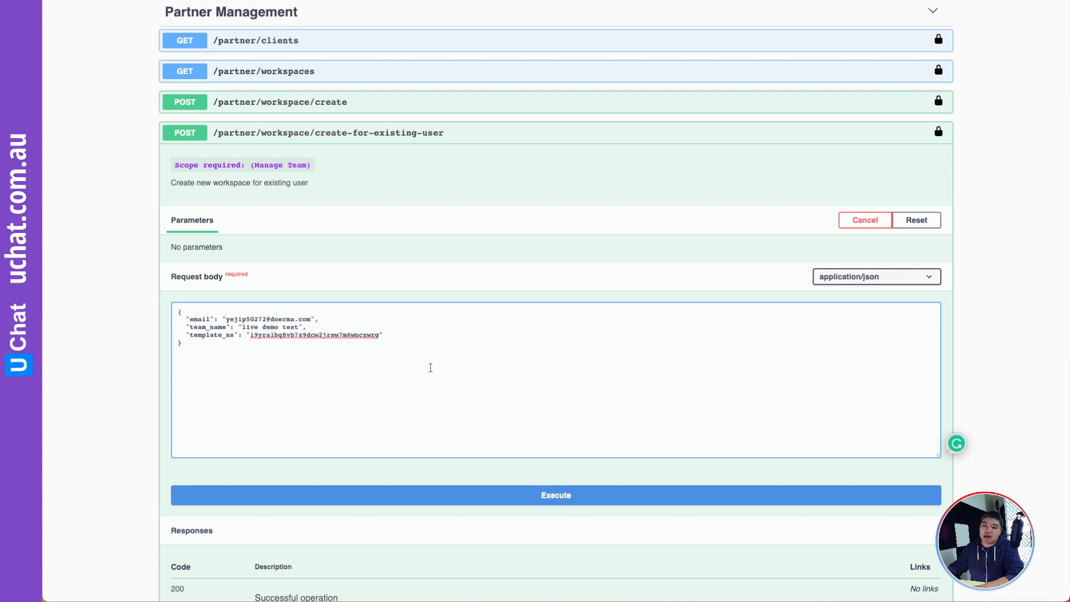
pyautogui.scroll(-2, 430, 368)
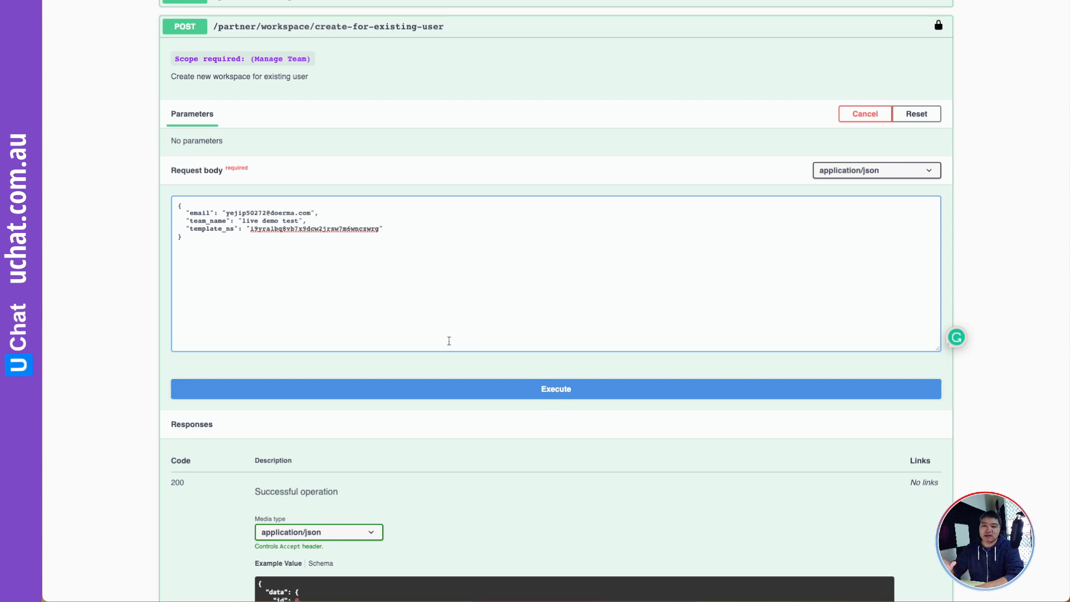
# - Check the email, 'live demo test' team name and template_ns values, then execute the request
pyautogui.moveTo(311, 212); pyautogui.dragTo(227, 213)
pyautogui.click(278, 225)
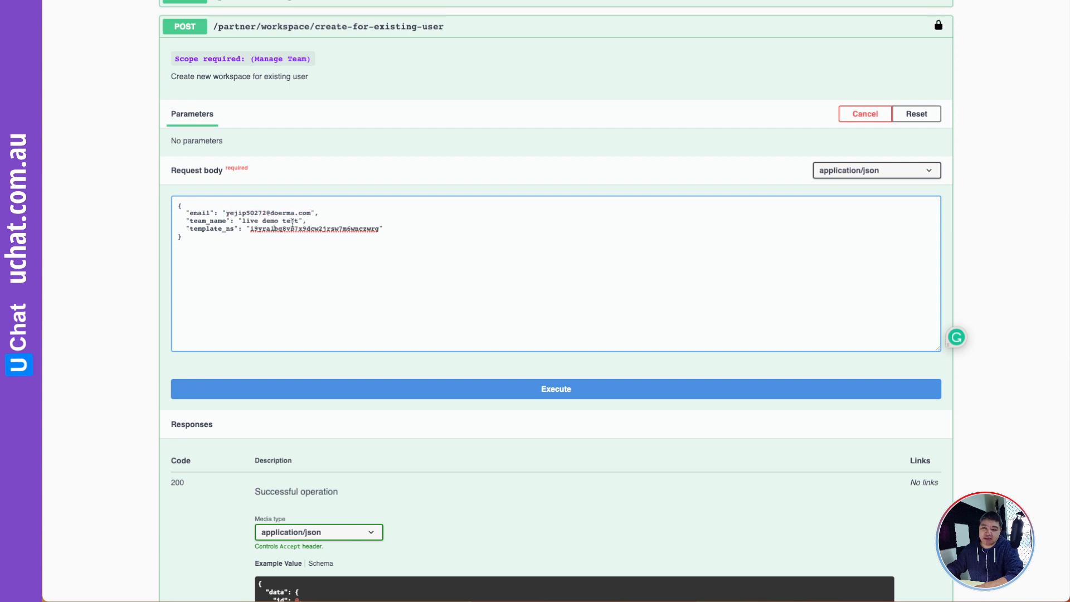
pyautogui.moveTo(299, 222); pyautogui.dragTo(242, 219)
pyautogui.click(305, 247)
pyautogui.moveTo(379, 228); pyautogui.dragTo(246, 227)
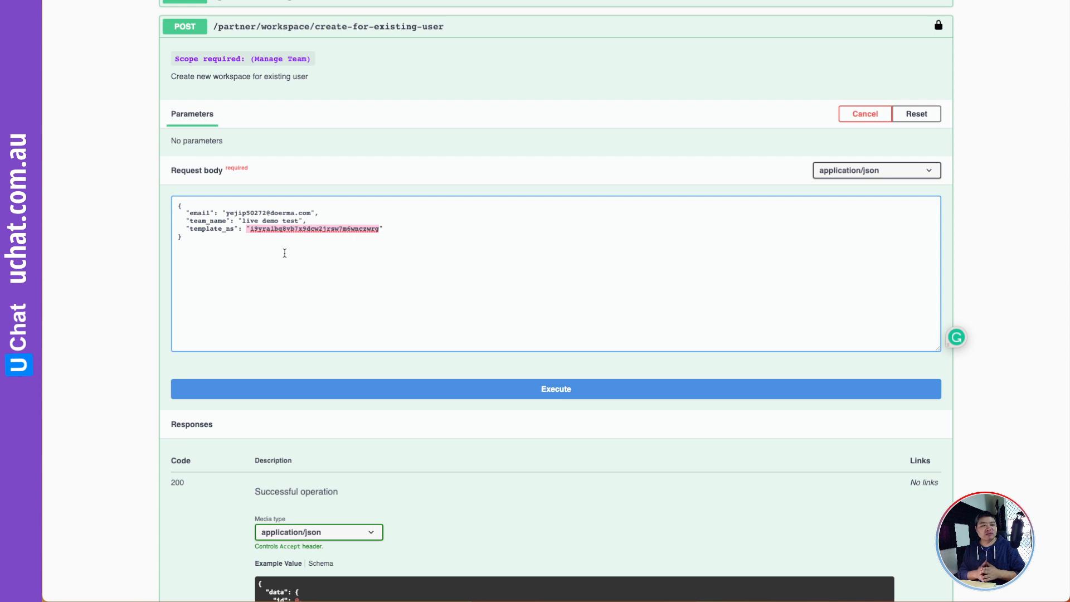
pyautogui.click(563, 390)
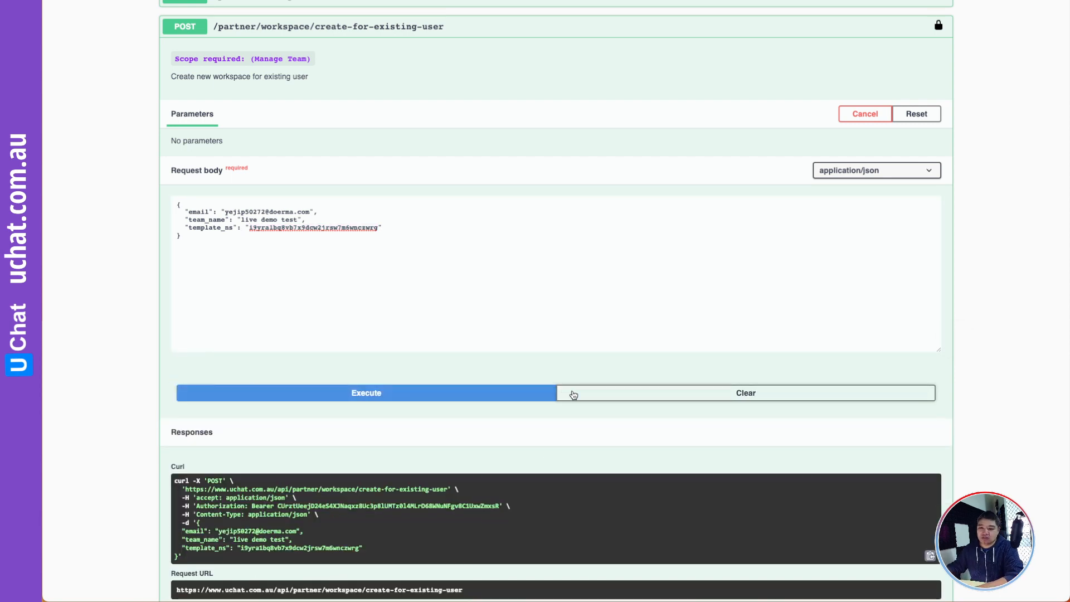
# - Review the 200 response: workspace name, creation time, bot and member limits, and owner details
pyautogui.scroll(-2, 571, 393)
pyautogui.scroll(-1, 574, 394)
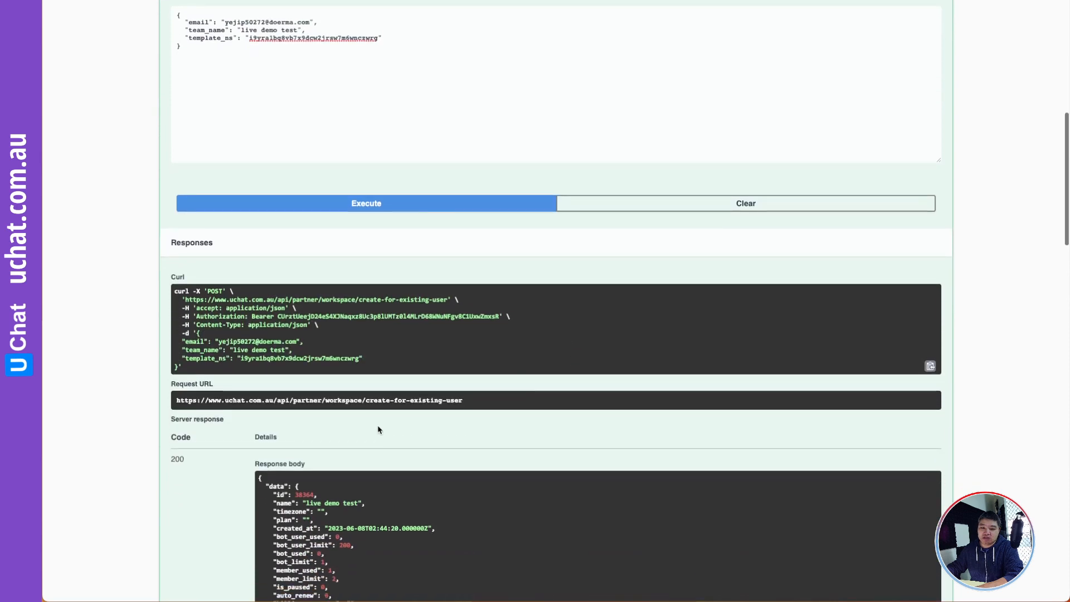
pyautogui.scroll(-3, 377, 424)
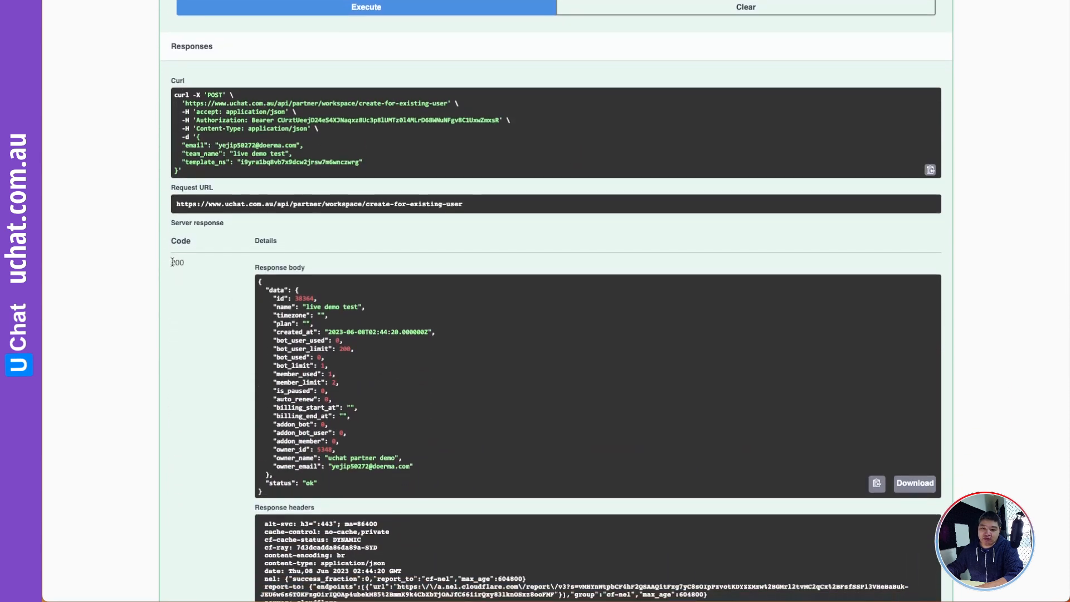
pyautogui.moveTo(170, 262); pyautogui.dragTo(193, 268)
pyautogui.scroll(-1, 288, 309)
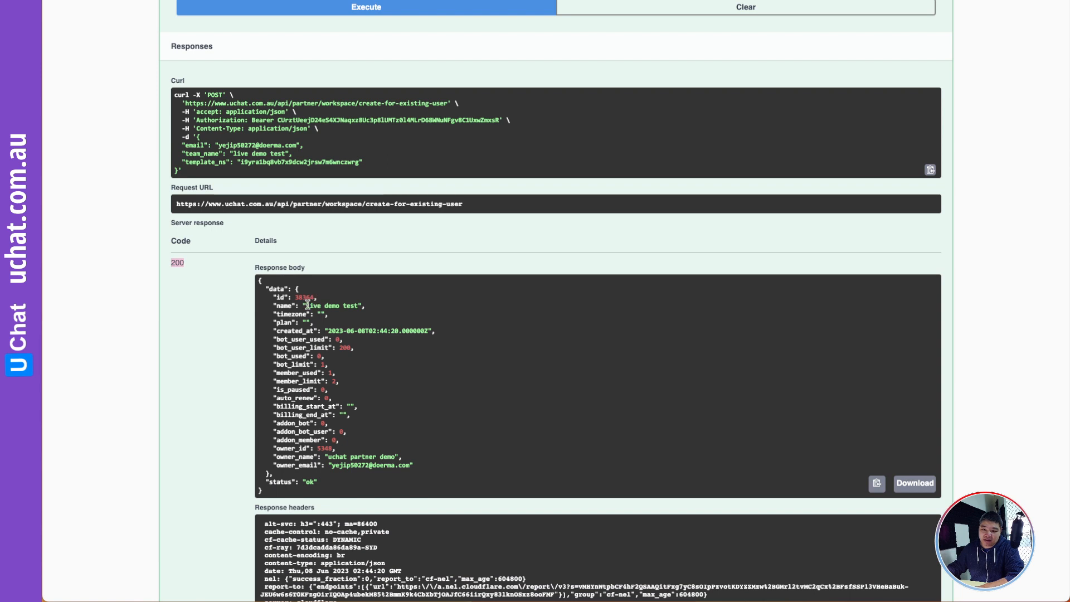
pyautogui.click(308, 304)
pyautogui.moveTo(308, 305); pyautogui.dragTo(421, 331)
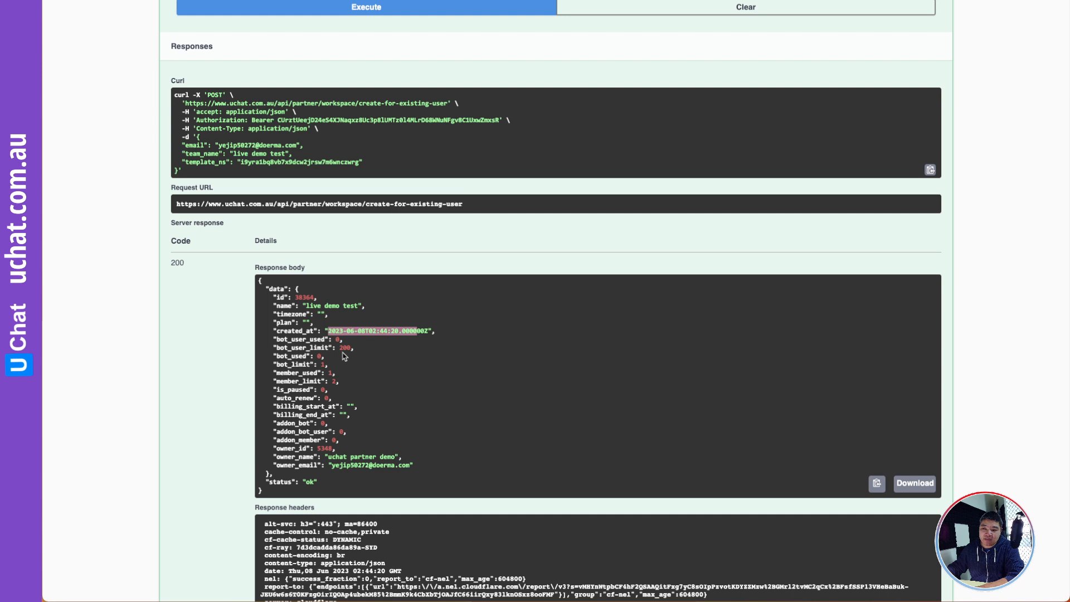
pyautogui.moveTo(348, 387); pyautogui.dragTo(270, 339)
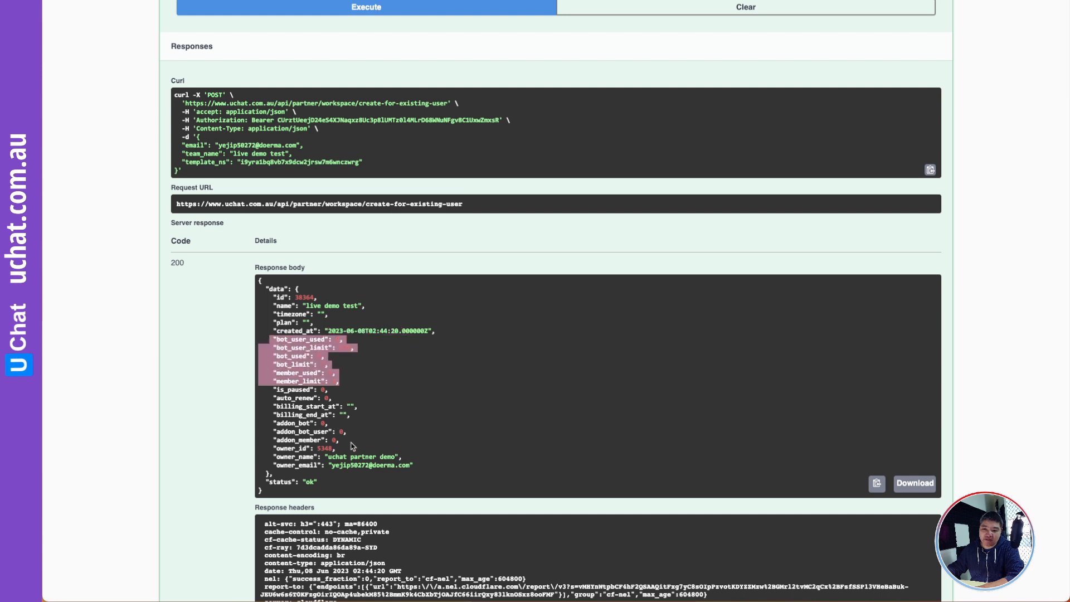
pyautogui.moveTo(421, 468); pyautogui.dragTo(266, 455)
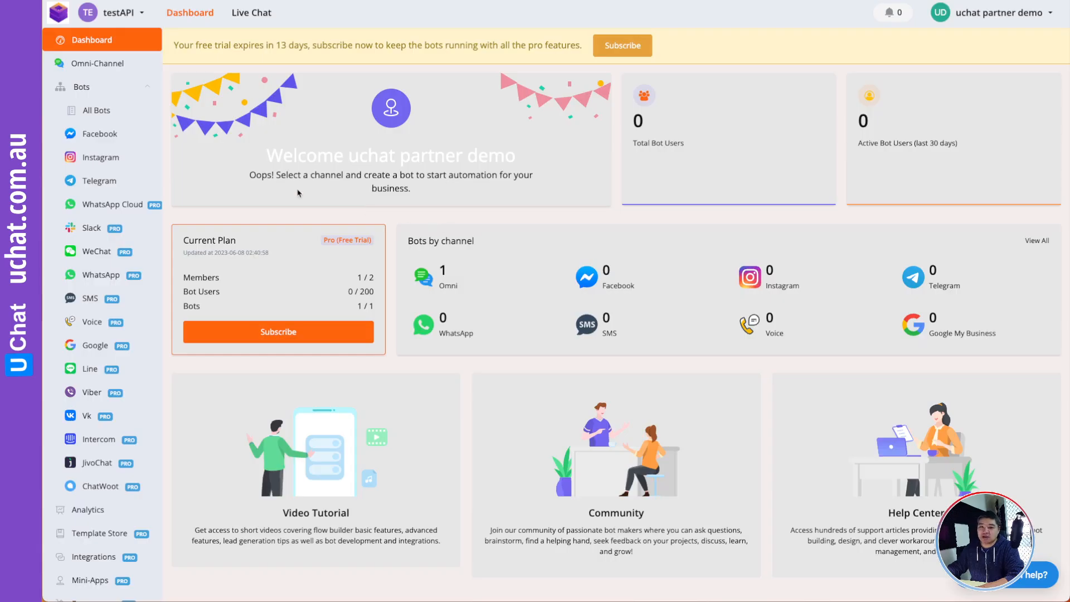
# - Reload the page and switch to the live demo test workspace
pyautogui.click(129, 15)
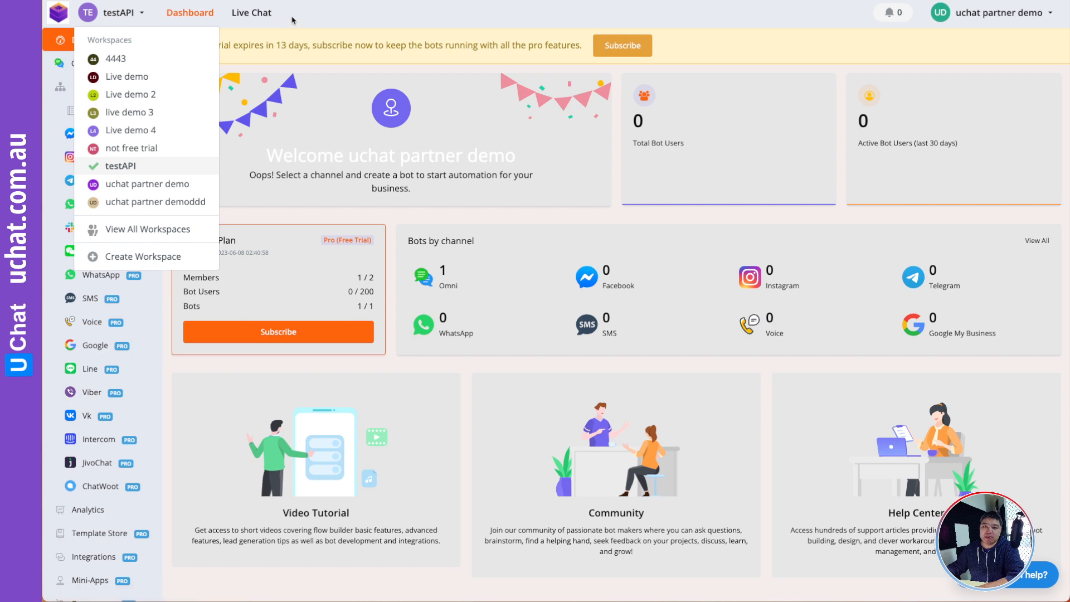
pyautogui.rightClick(316, 15)
pyautogui.click(336, 44)
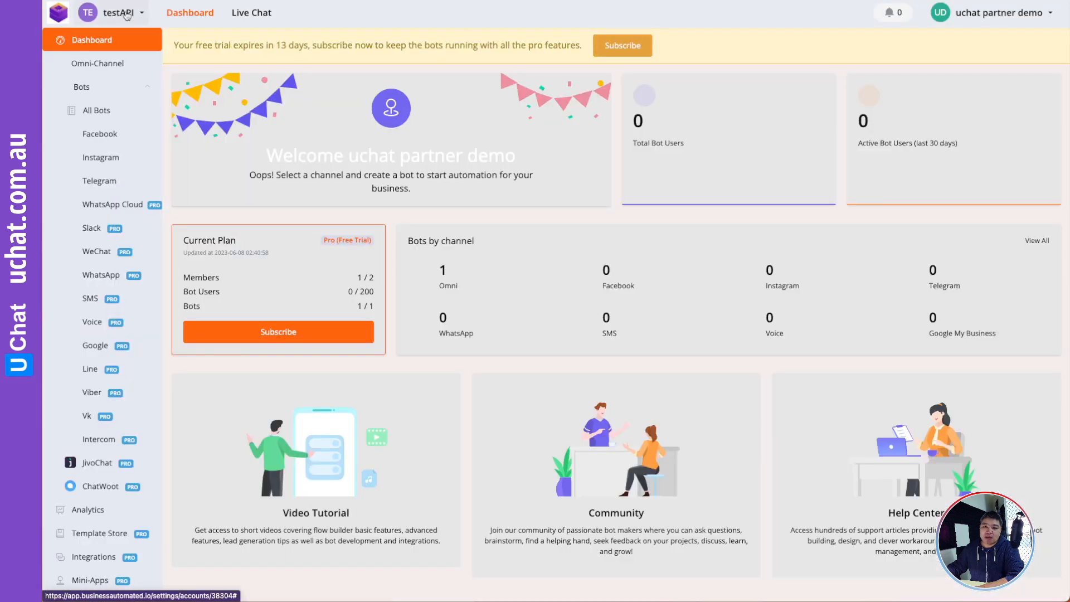
pyautogui.click(121, 12)
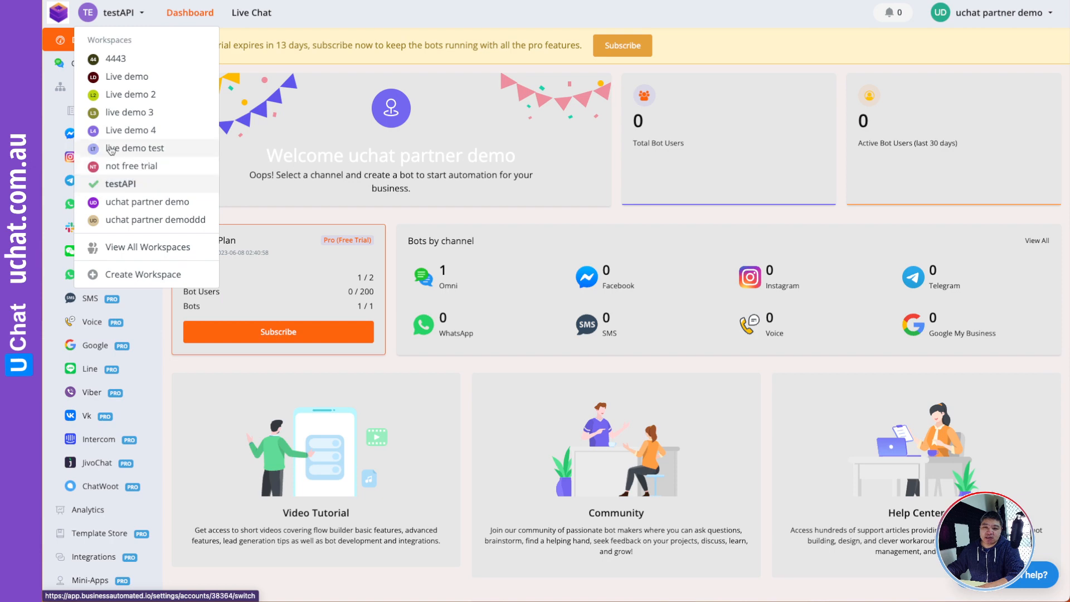
pyautogui.click(162, 149)
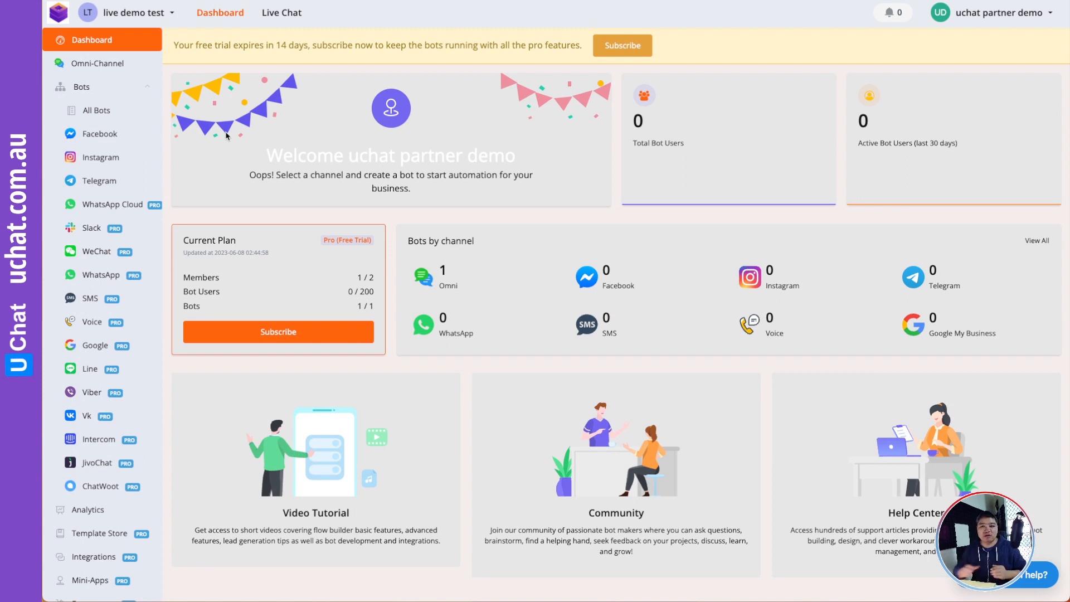
# - Open the installed Rock, Paper, Scissors bot from the Omni-Channel overview
pyautogui.click(97, 63)
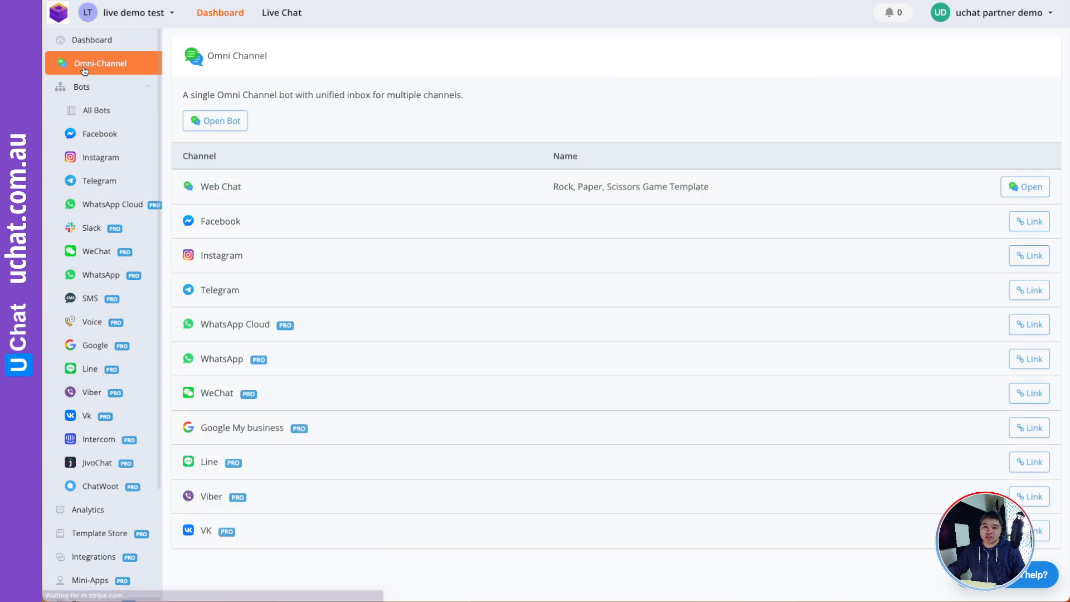
pyautogui.moveTo(556, 186); pyautogui.dragTo(727, 186)
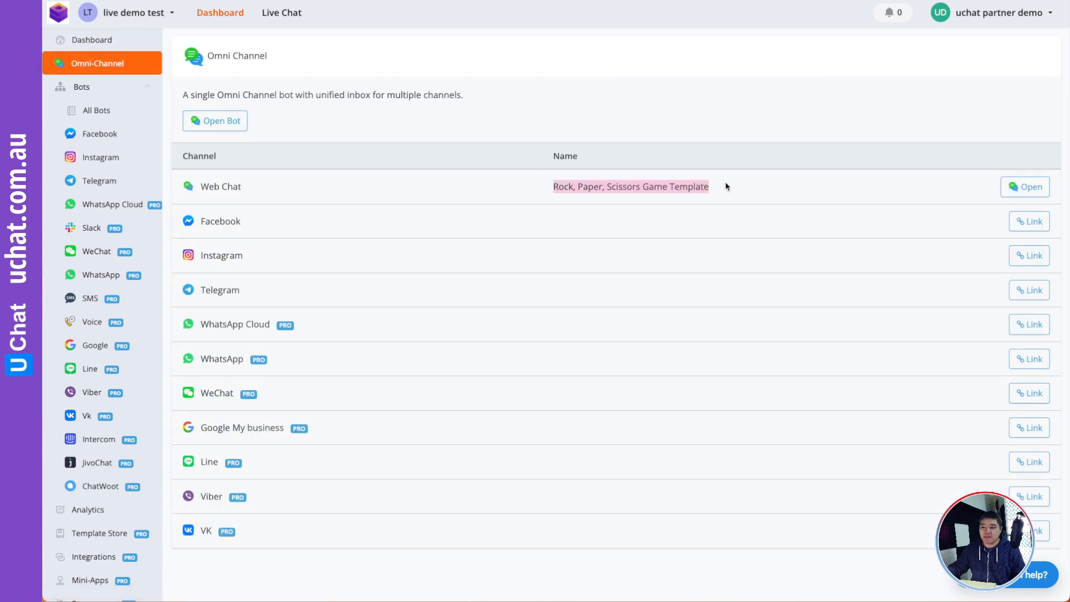
pyautogui.click(226, 127)
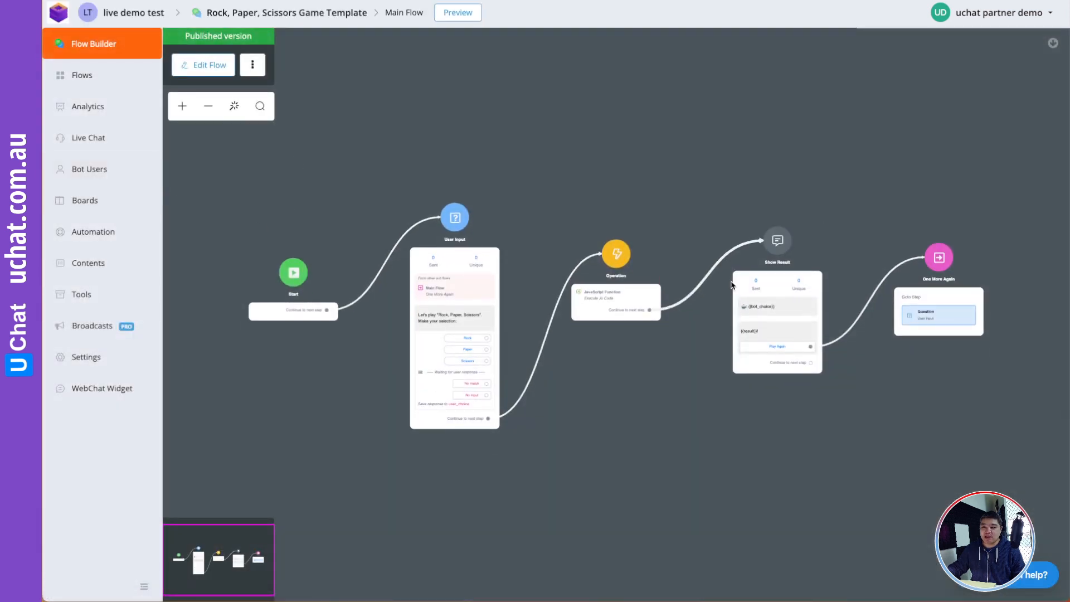
# - Open Main Flow from the Flows list, then return to the live demo test dashboard
pyautogui.moveTo(671, 213); pyautogui.dragTo(571, 144)
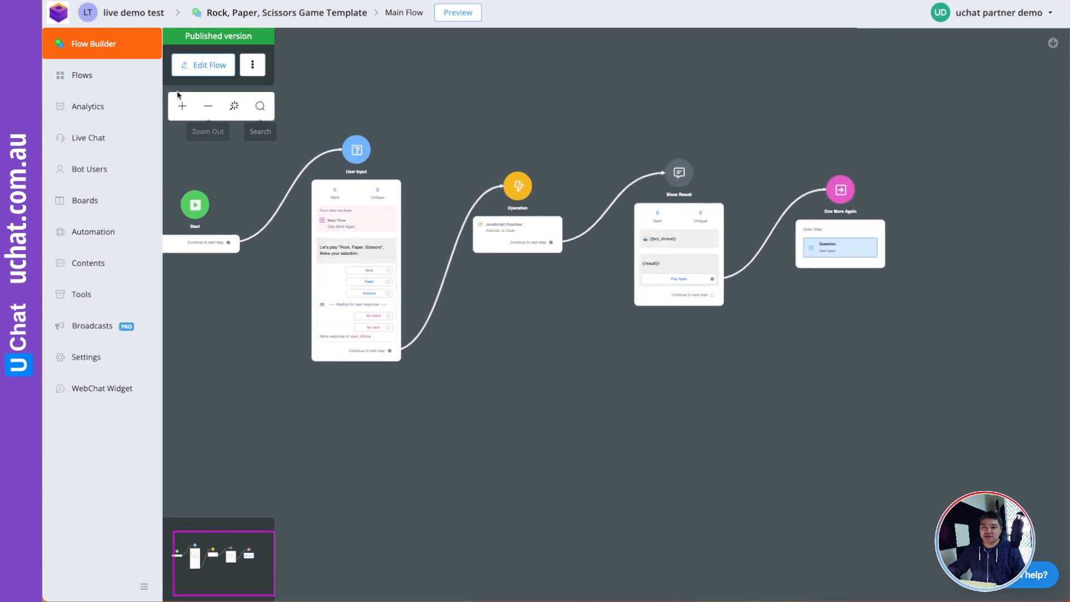
pyautogui.click(108, 78)
pyautogui.click(325, 239)
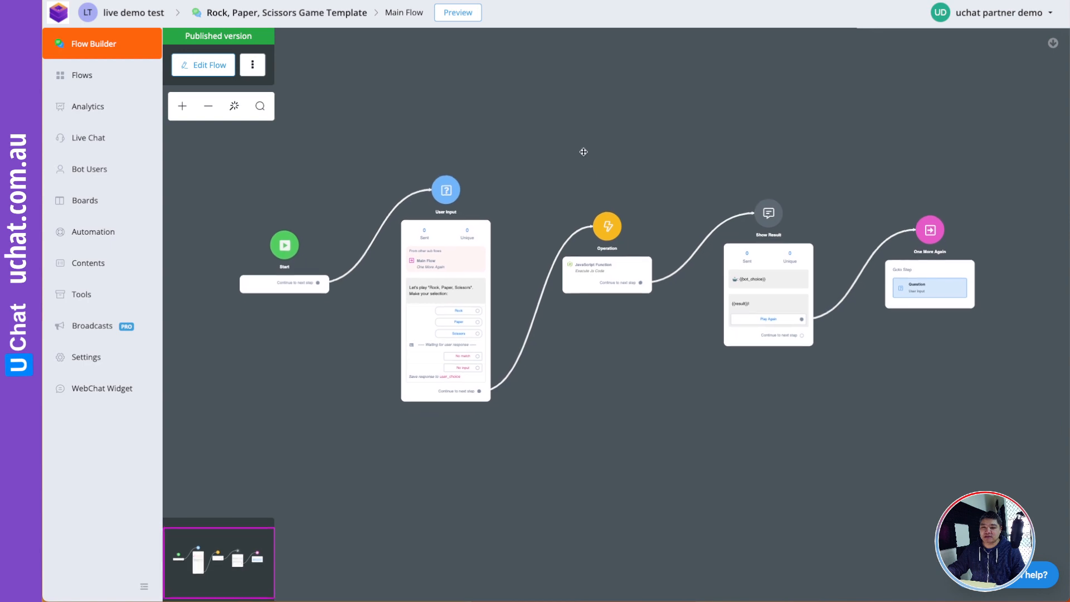
pyautogui.click(130, 14)
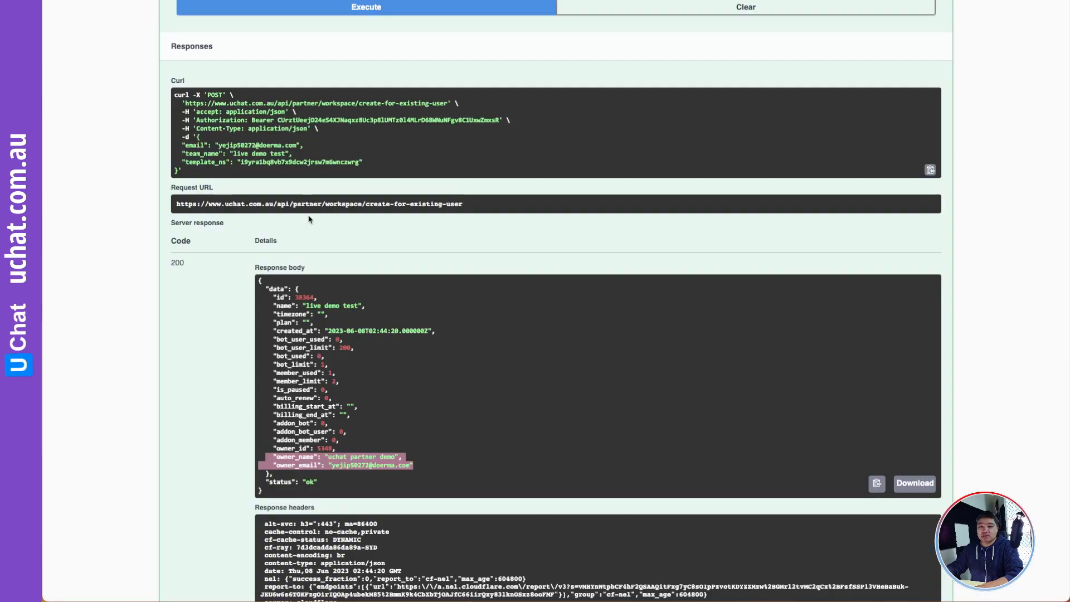
# - Expand POST /partner/workspace/create and make its request body editable with Try it out
pyautogui.scroll(1, 313, 216)
pyautogui.scroll(10, 312, 216)
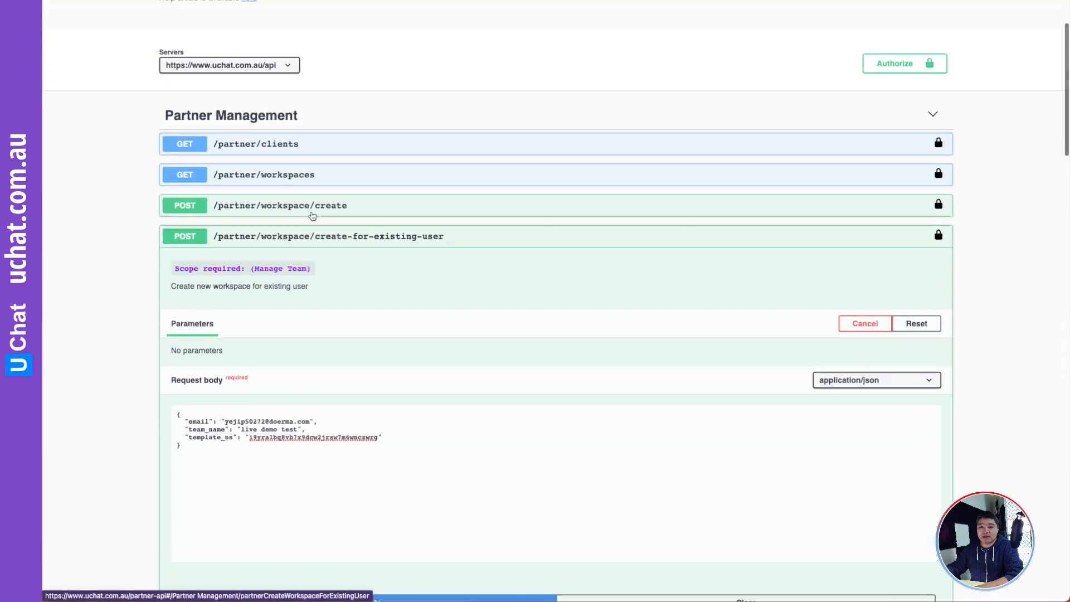
pyautogui.click(312, 215)
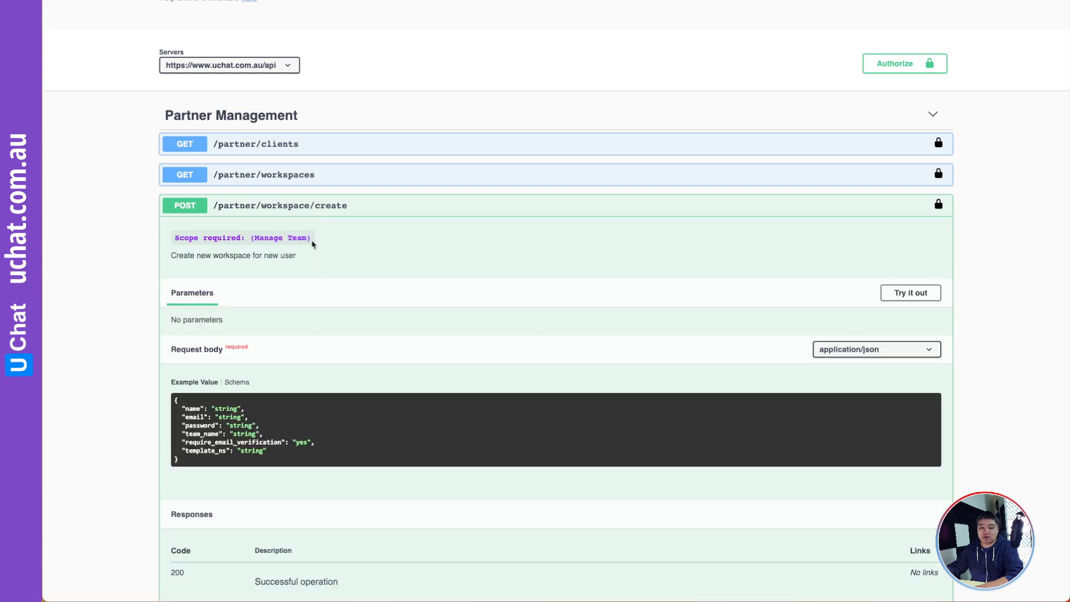
pyautogui.scroll(-1, 311, 243)
pyautogui.scroll(-1, 312, 244)
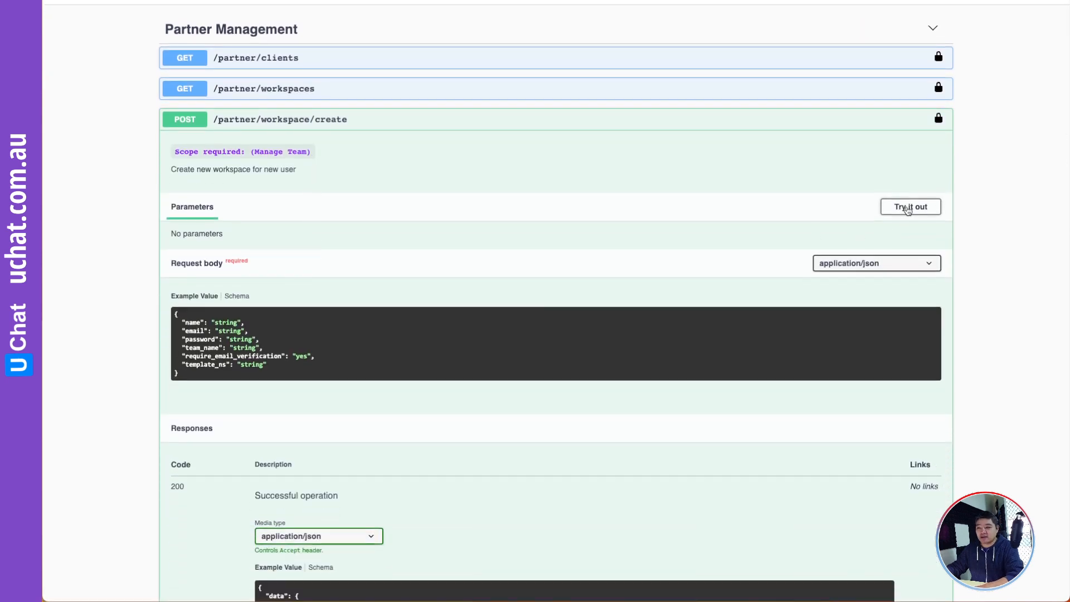
pyautogui.click(908, 207)
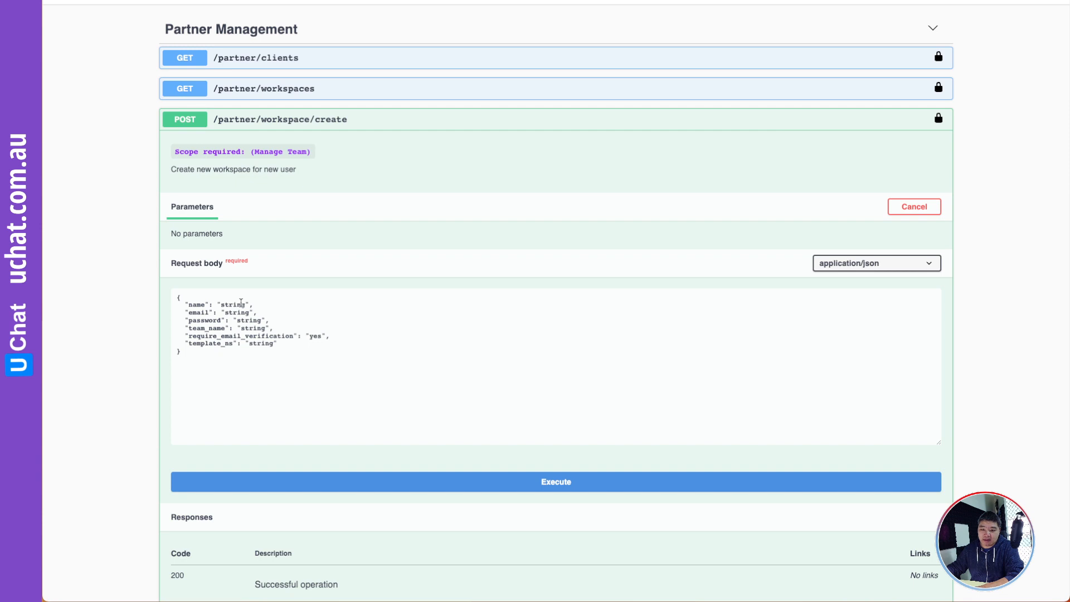
# - Replace the name placeholder with a test user name
pyautogui.doubleClick(246, 303)
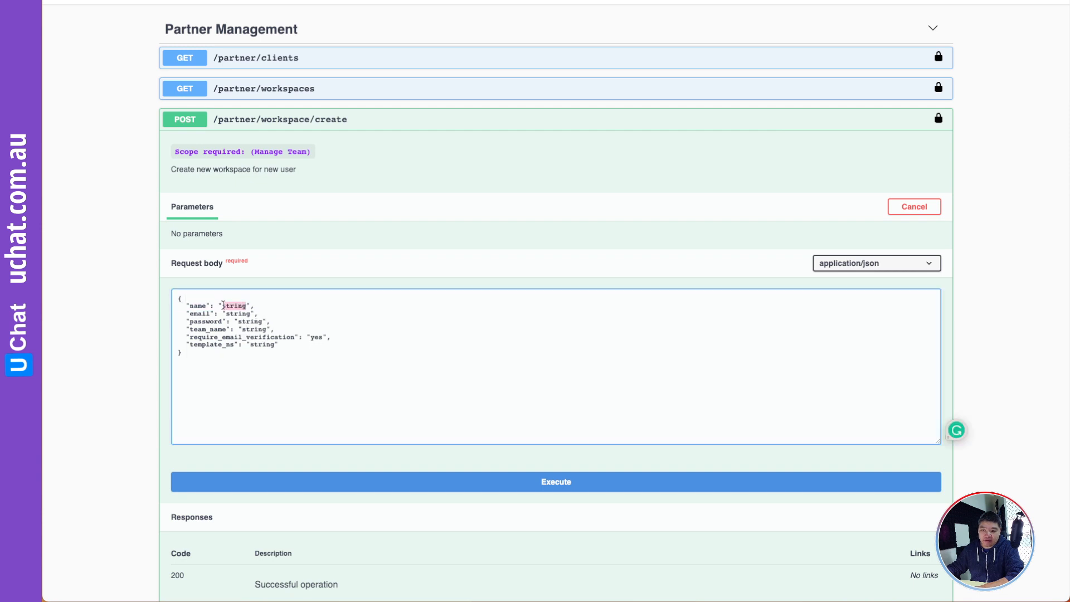
pyautogui.write('matthewtest')
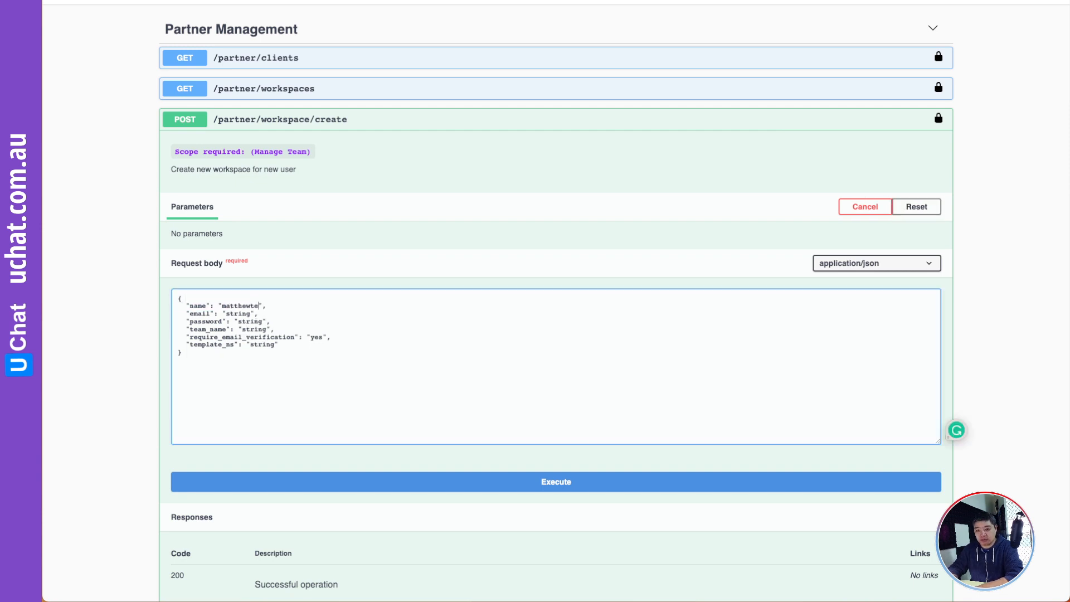
pyautogui.write('123')
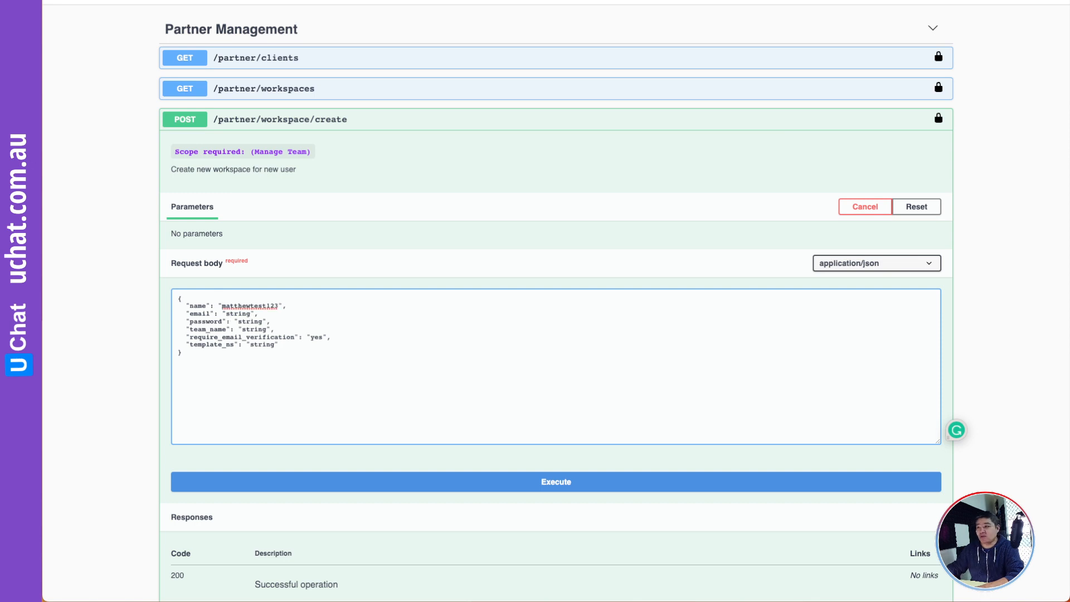
pyautogui.hotkey('ctrl', 'Tab')
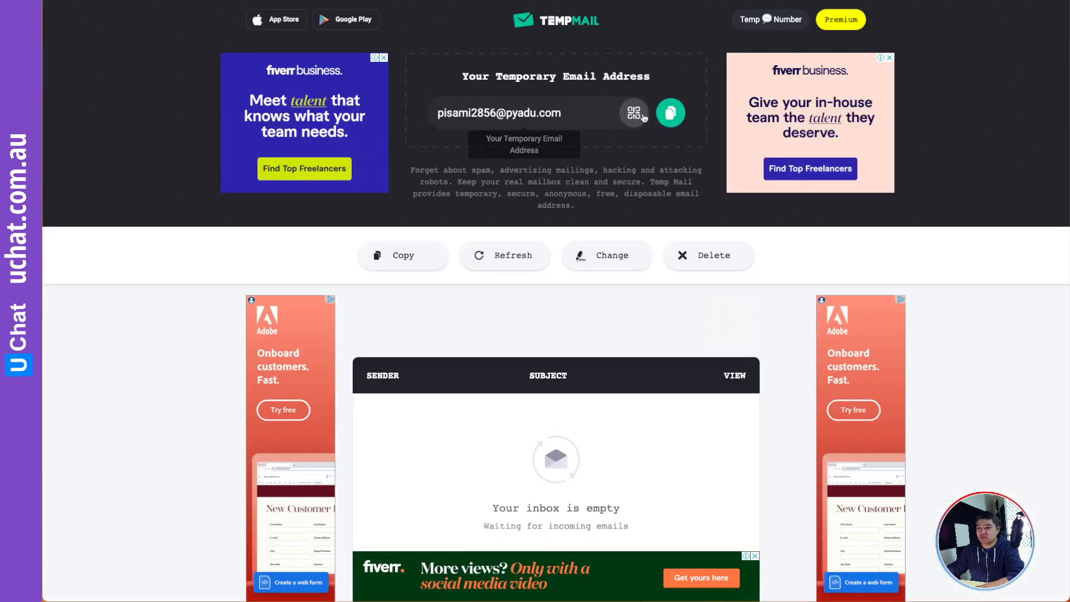
# - Paste the Temp Mail address into the email value and copy a generated password
pyautogui.click(671, 113)
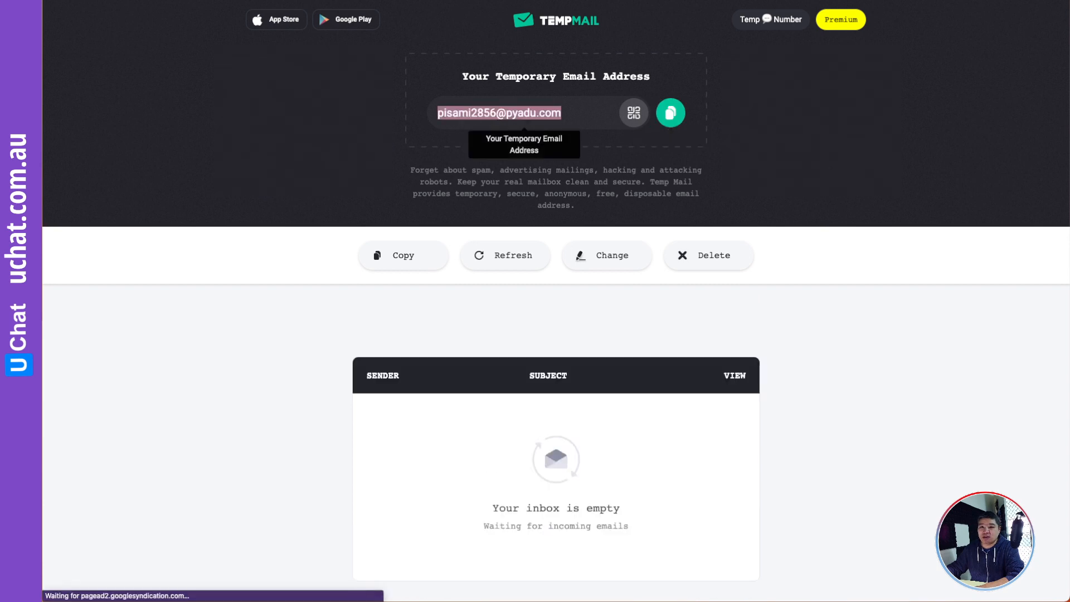
pyautogui.hotkey('ctrl', 'shift', 'Tab')
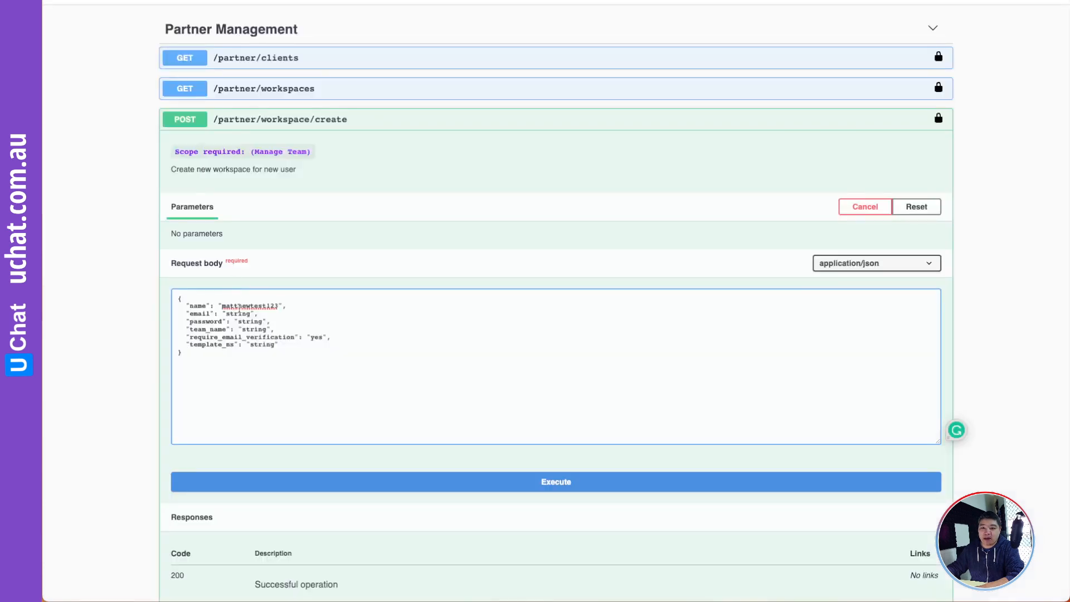
pyautogui.moveTo(250, 313); pyautogui.dragTo(226, 313)
pyautogui.hotkey('ctrl', 'v')
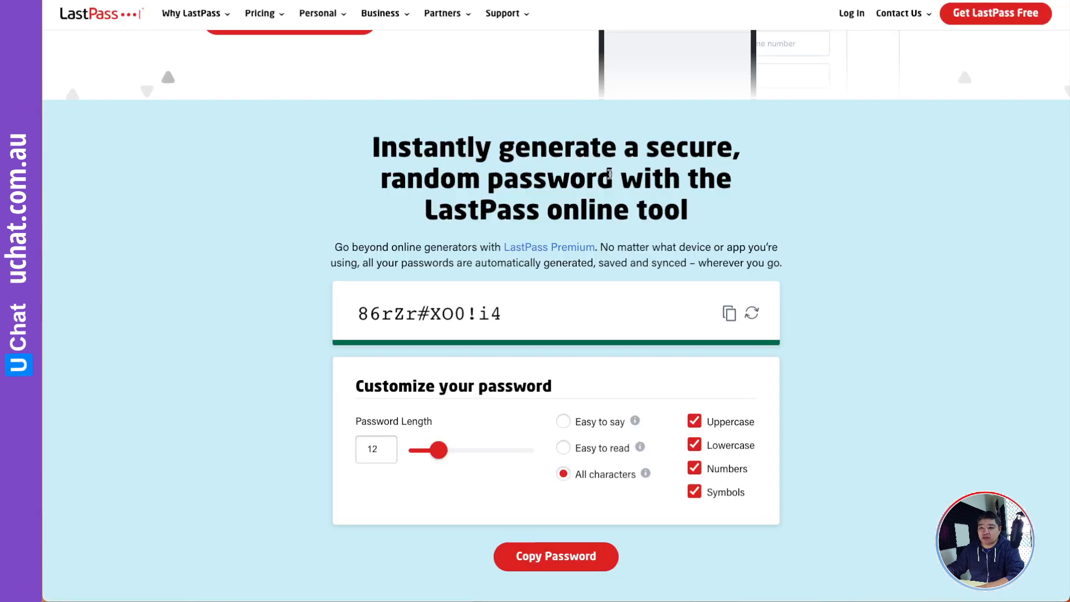
pyautogui.click(729, 313)
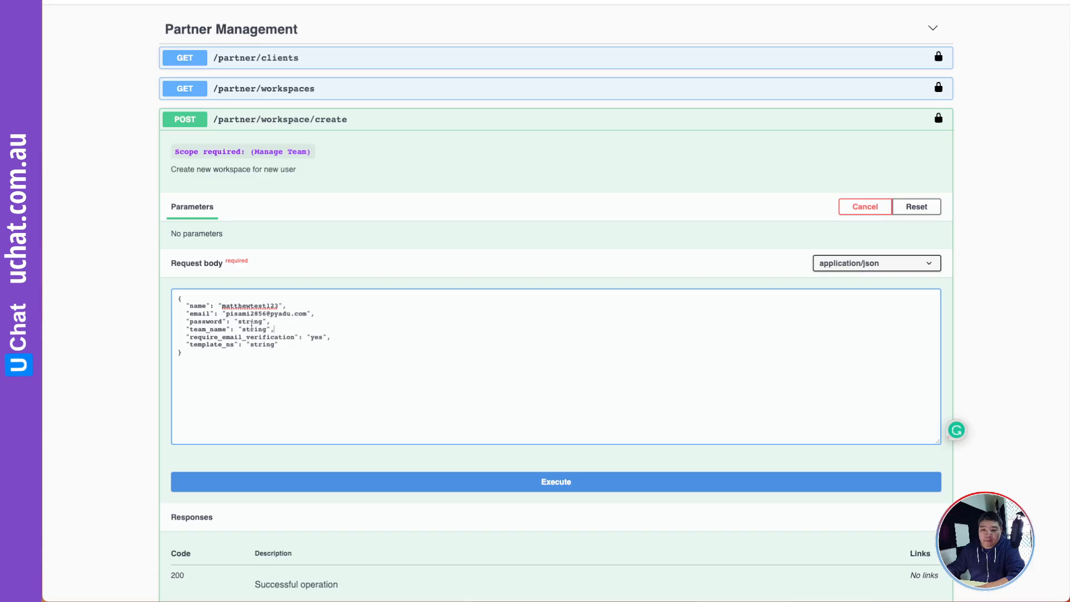
# - Paste the generated password and reuse the test name as team_name
pyautogui.moveTo(262, 322); pyautogui.dragTo(238, 322)
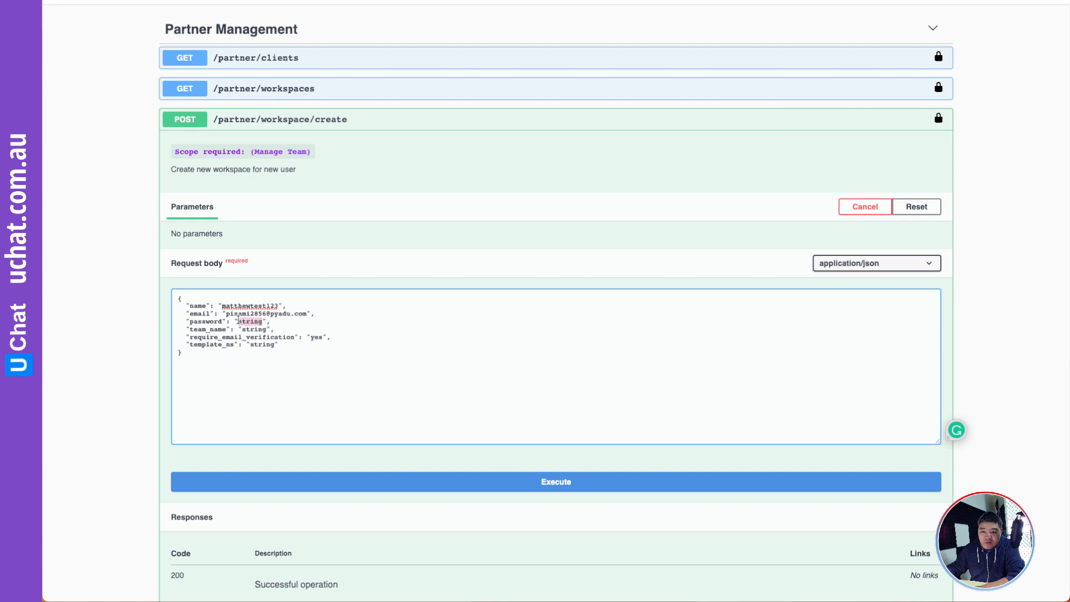
pyautogui.press('super+v')
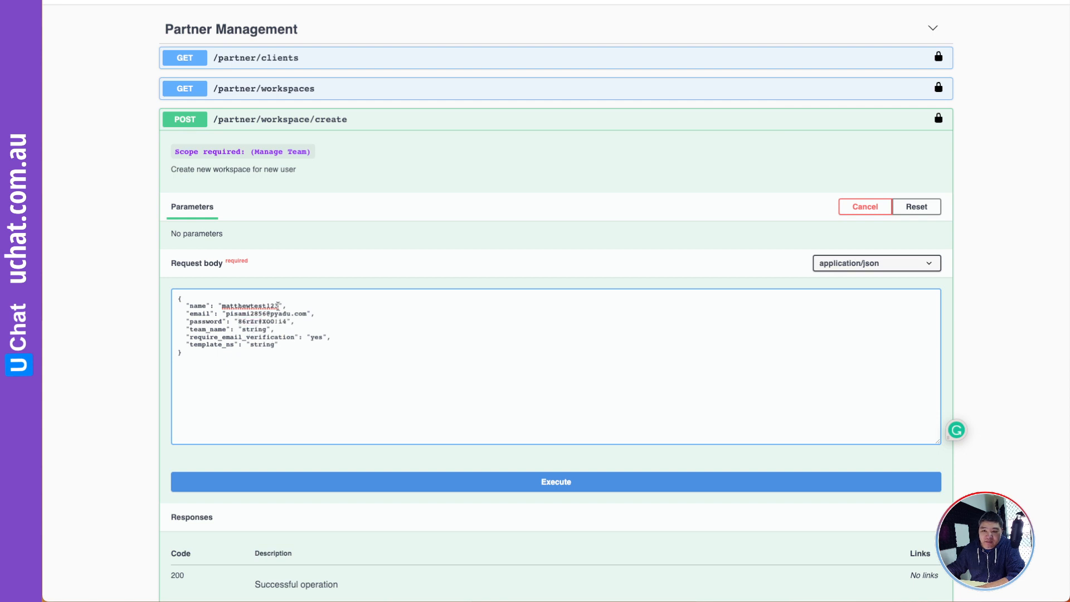
pyautogui.moveTo(279, 304); pyautogui.dragTo(244, 328)
pyautogui.hotkey('ctrl', 'v')
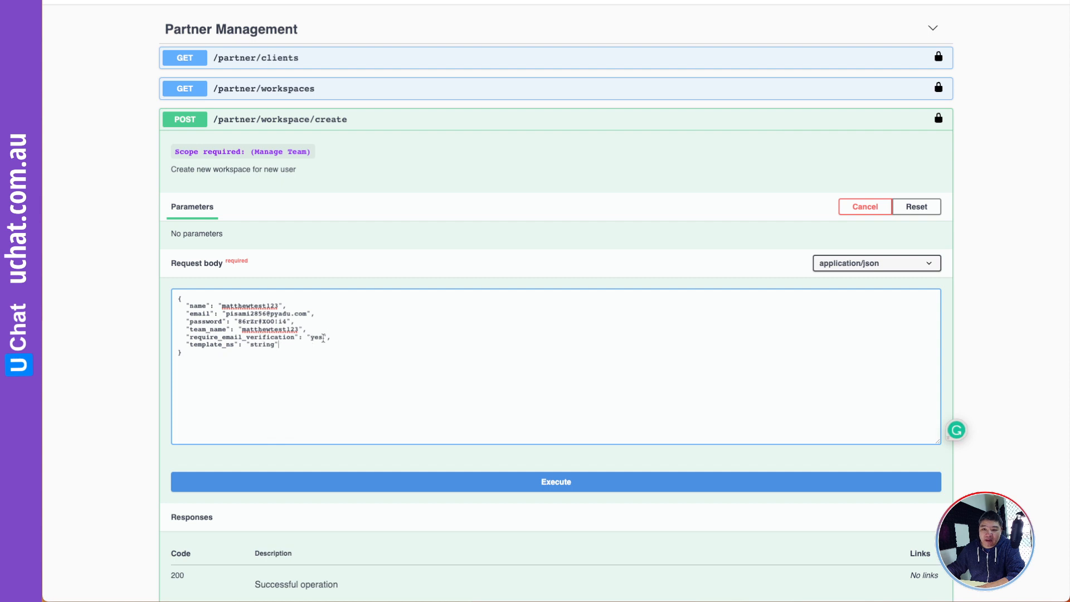
# - Set require_email_verification to 'no', leaving template_ns unchanged
pyautogui.moveTo(321, 335); pyautogui.dragTo(309, 337)
pyautogui.write('no')
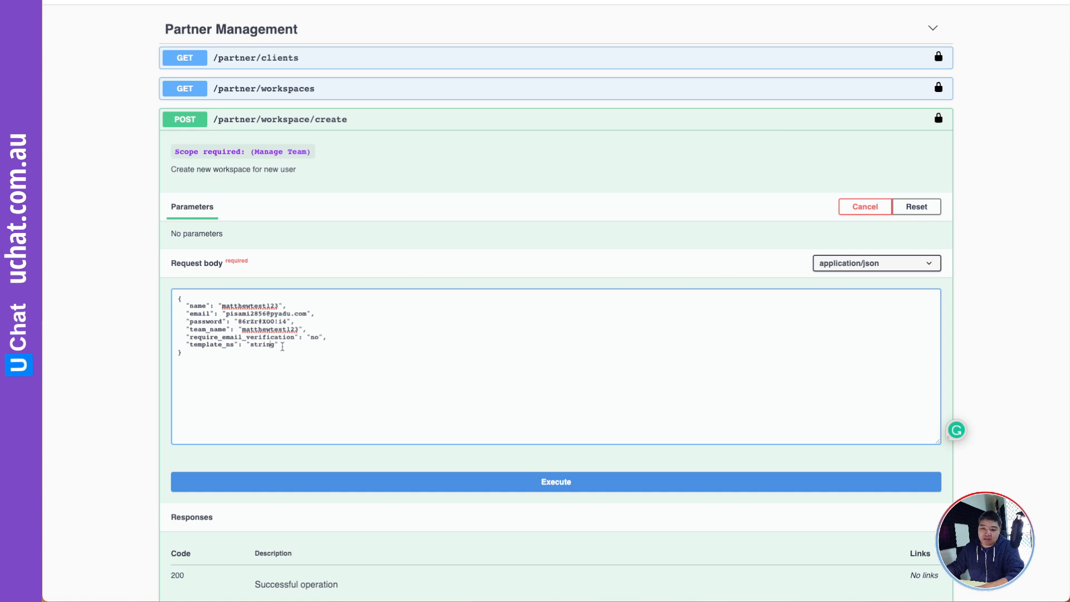
pyautogui.moveTo(279, 344); pyautogui.dragTo(166, 348)
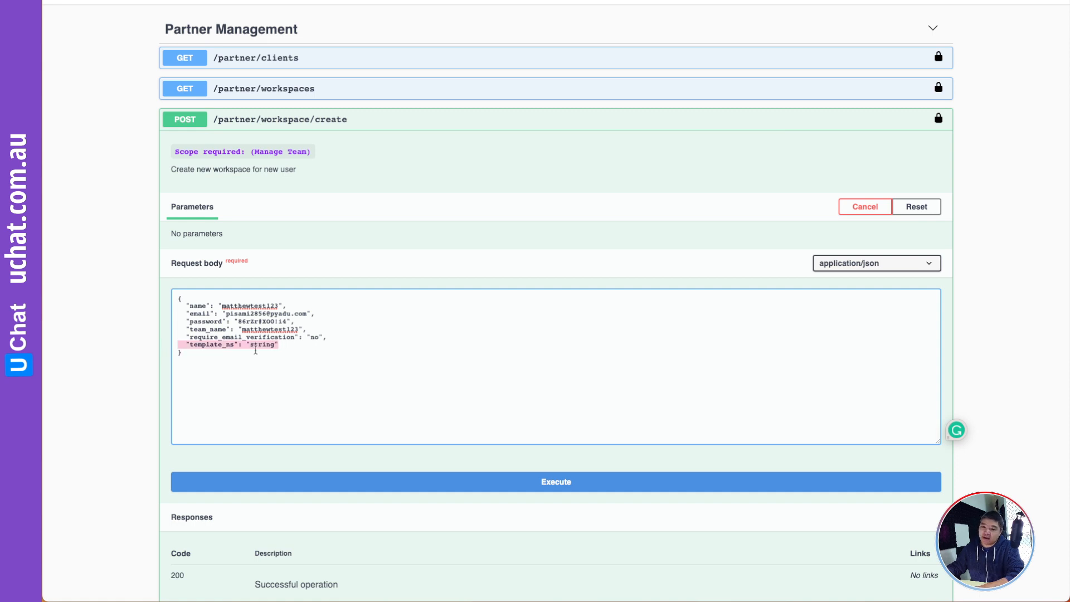
pyautogui.click(285, 346)
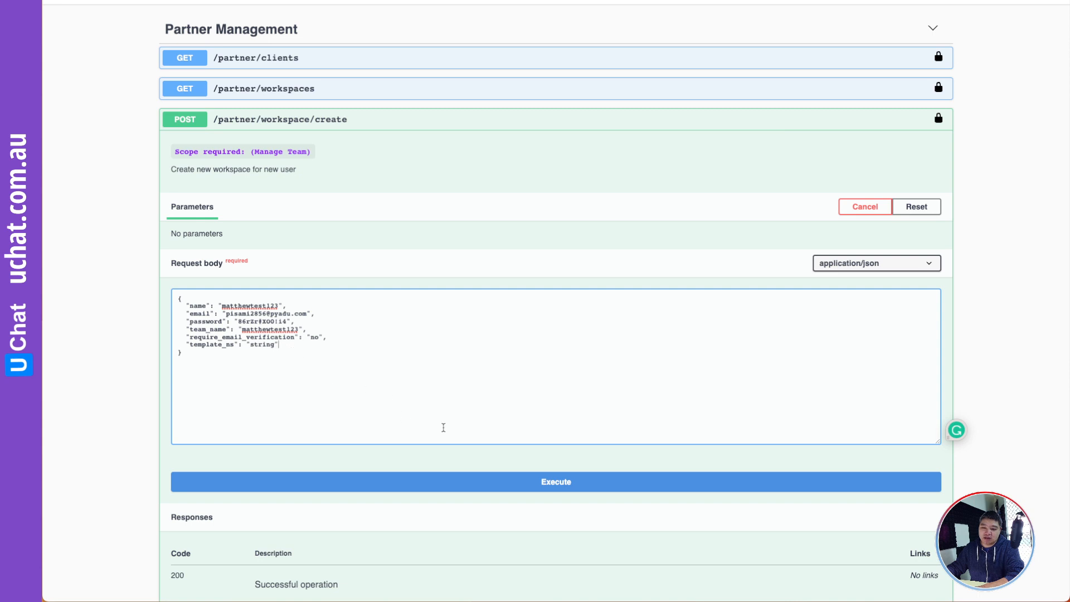
pyautogui.scroll(-3, 496, 425)
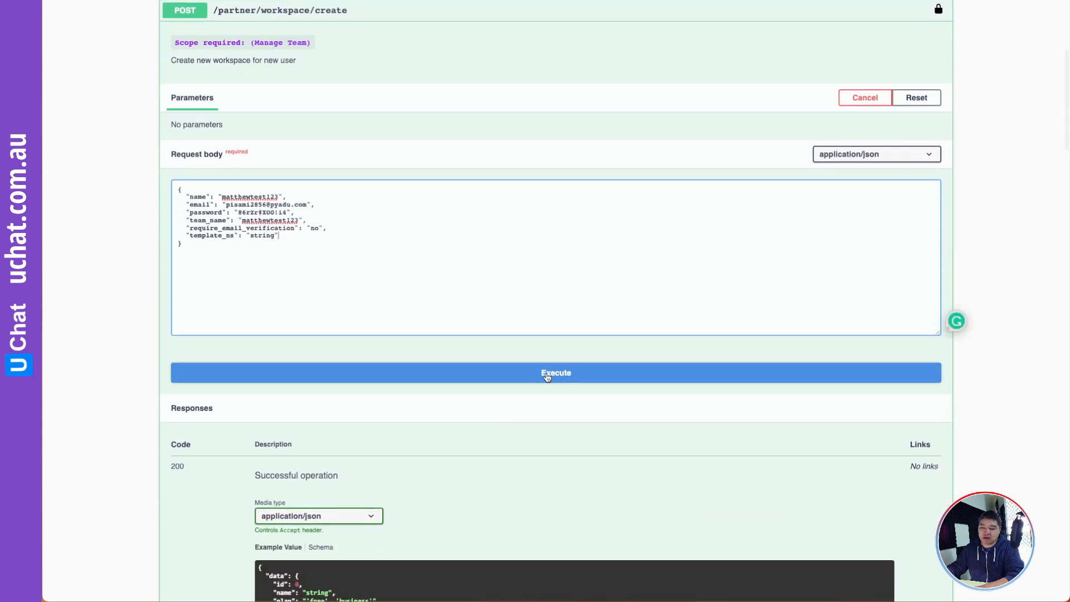
# - Execute the workspace/create request and check owner_email in the 200 response
pyautogui.click(558, 380)
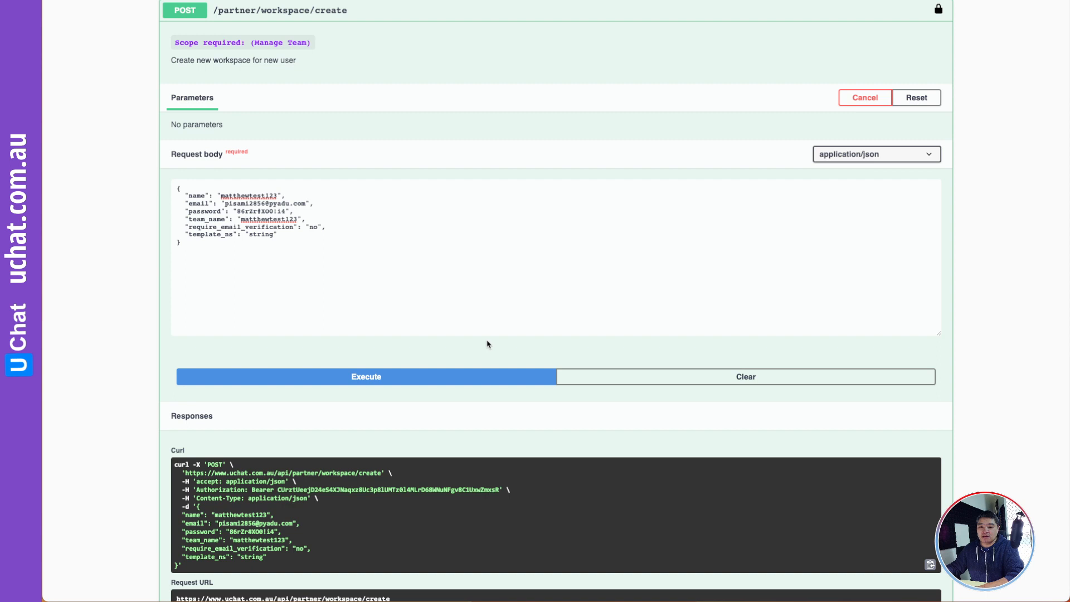
pyautogui.scroll(-8, 487, 344)
pyautogui.scroll(-1, 491, 341)
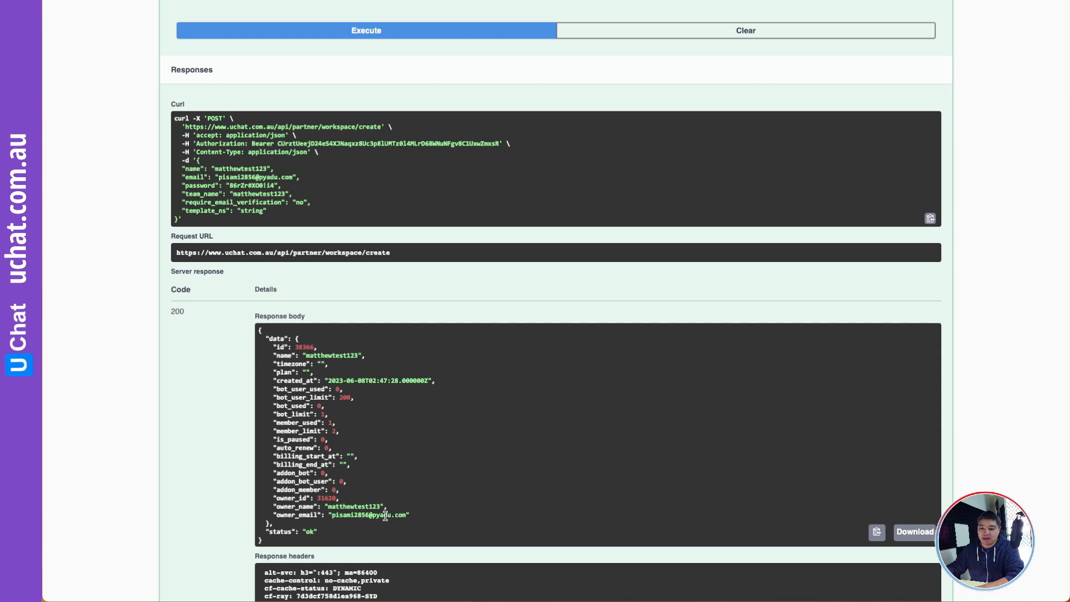
pyautogui.moveTo(406, 515); pyautogui.dragTo(333, 516)
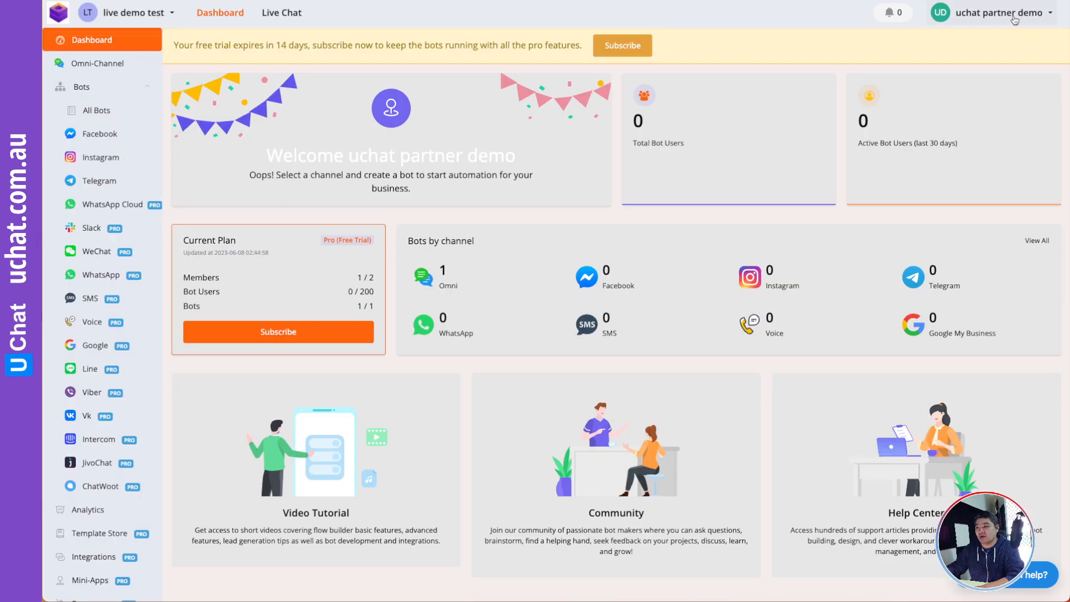
# - Log out of the current account and enter the new account's e-mail on the login form
pyautogui.click(1014, 16)
pyautogui.click(987, 266)
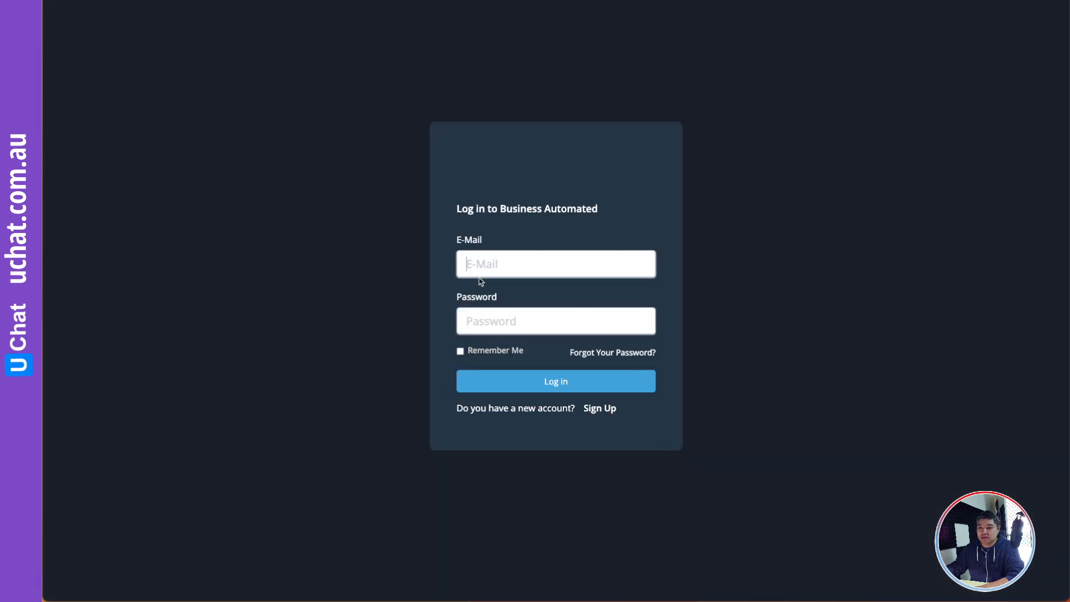
pyautogui.tripleClick(496, 264)
pyautogui.press('super+v')
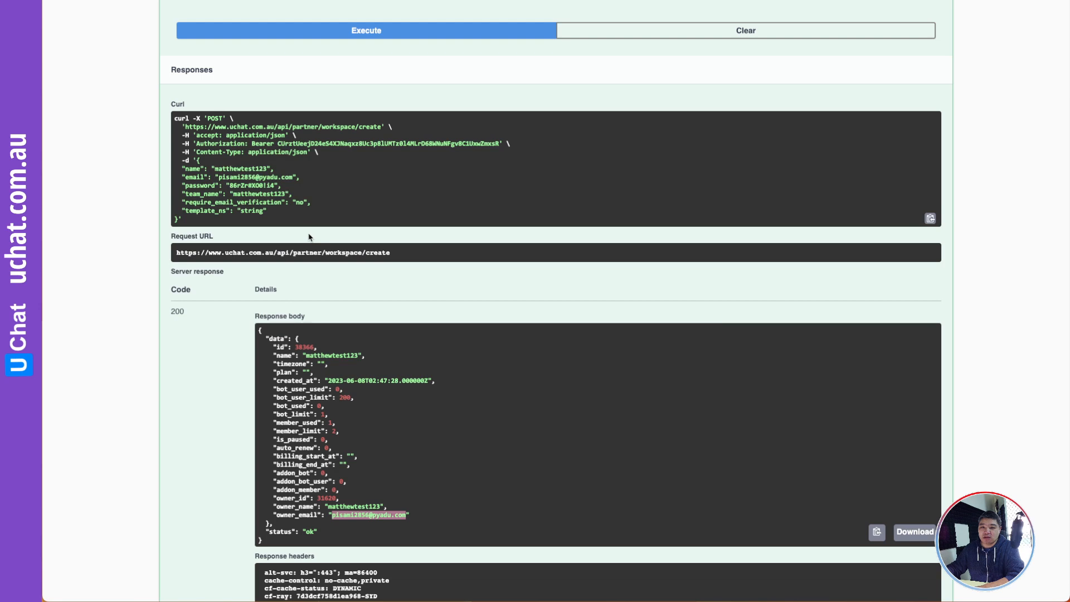
# - Enter the new account's password, log in, and dismiss the password-saving prompts
pyautogui.scroll(7, 309, 237)
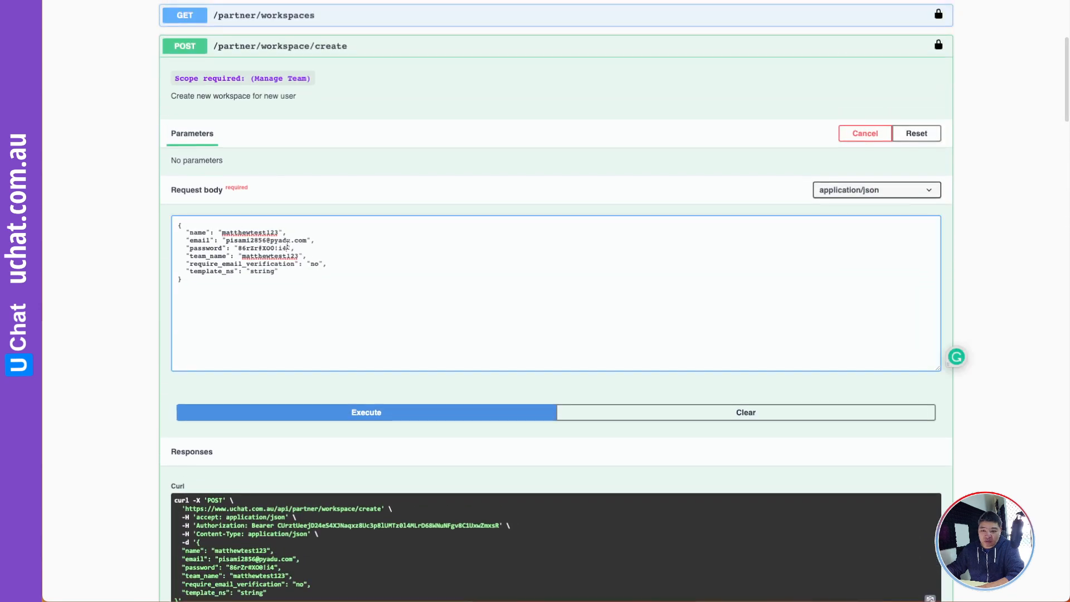
pyautogui.moveTo(287, 248); pyautogui.dragTo(237, 247)
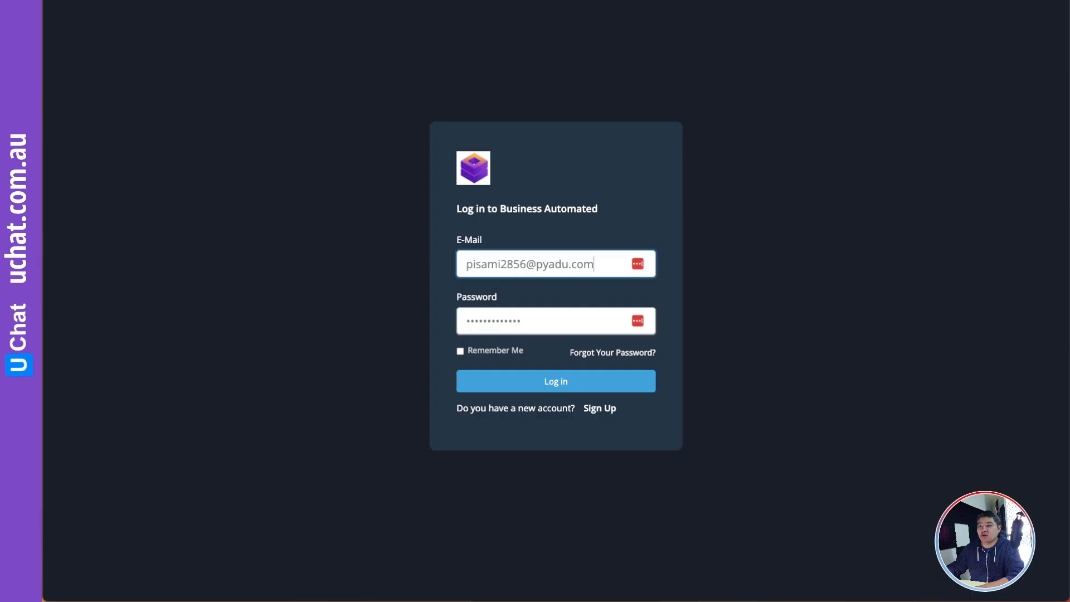
pyautogui.doubleClick(540, 319)
pyautogui.click(539, 319)
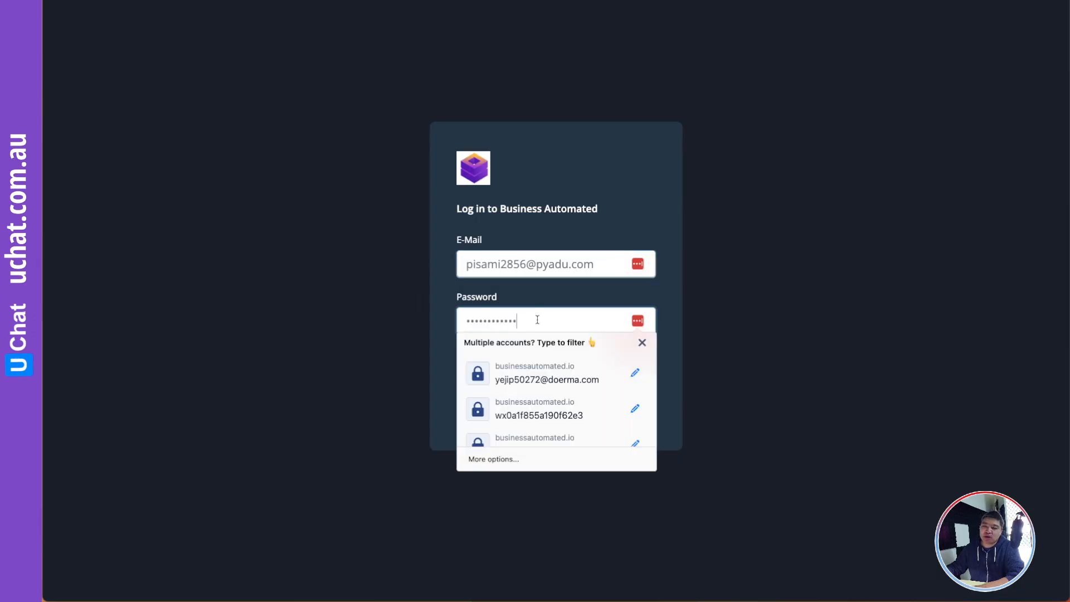
pyautogui.click(443, 322)
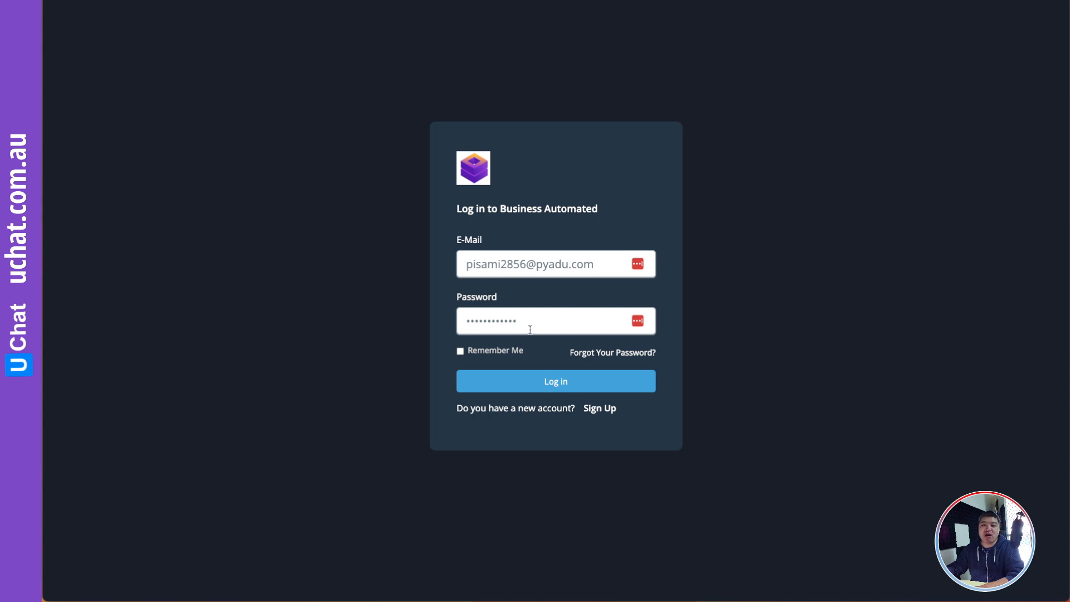
pyautogui.click(557, 383)
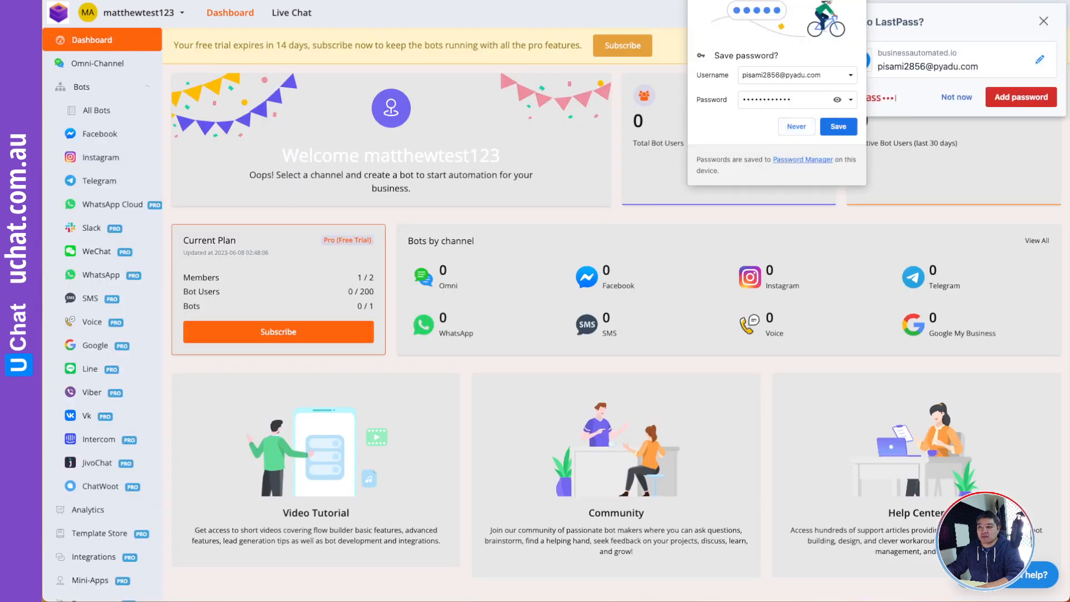
pyautogui.click(1043, 21)
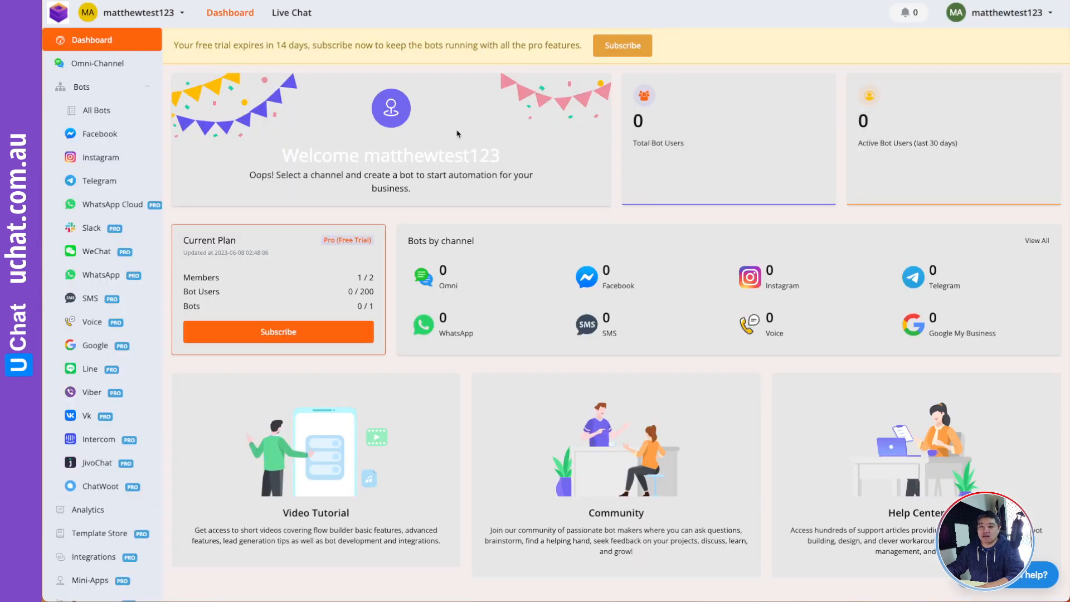
pyautogui.click(97, 62)
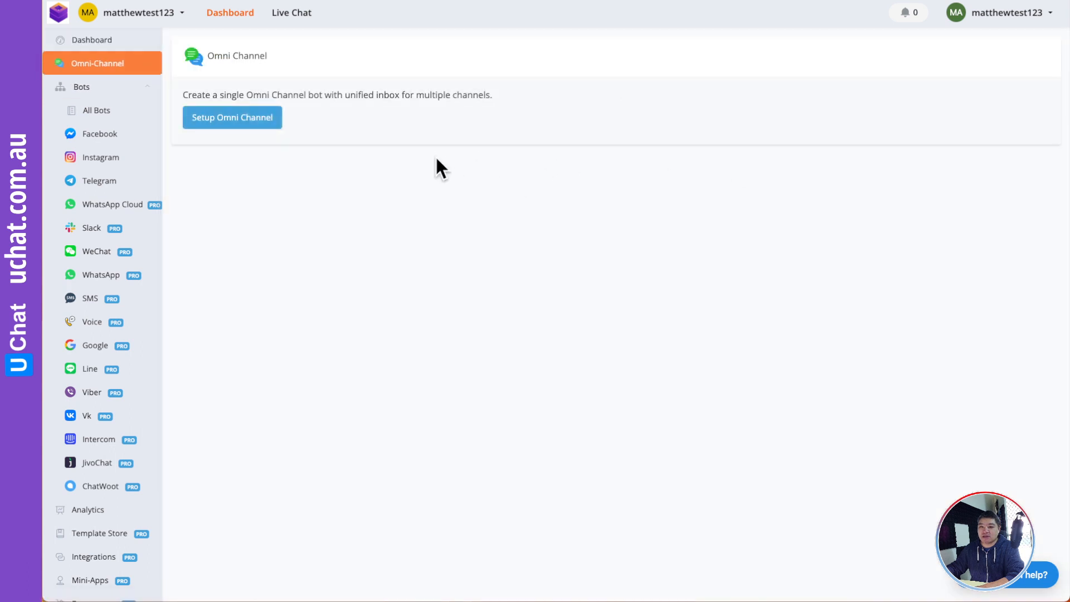
pyautogui.click(90, 44)
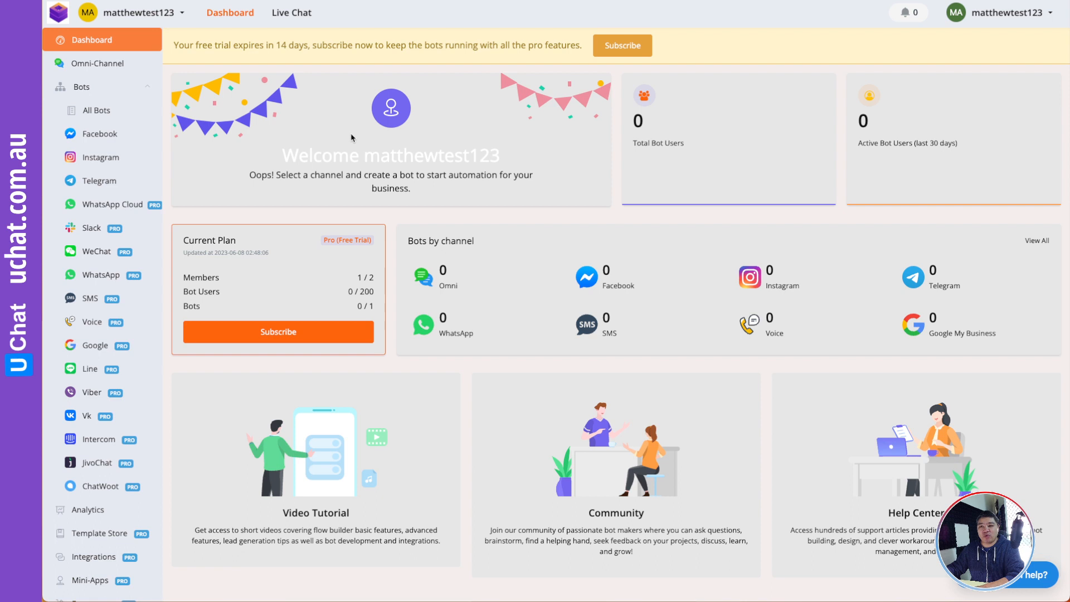
pyautogui.click(1002, 18)
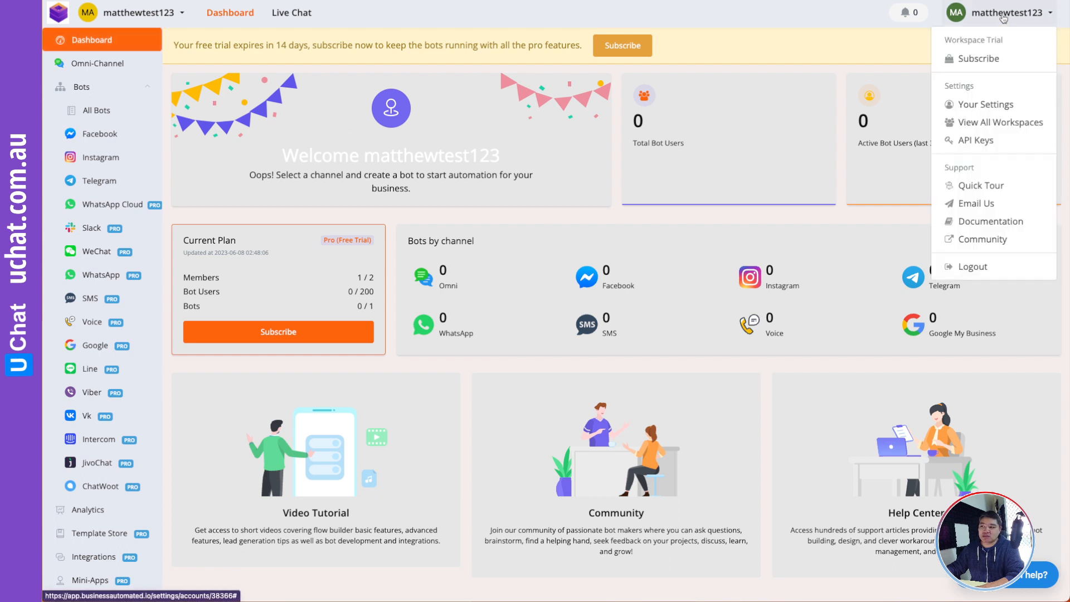
pyautogui.click(799, 50)
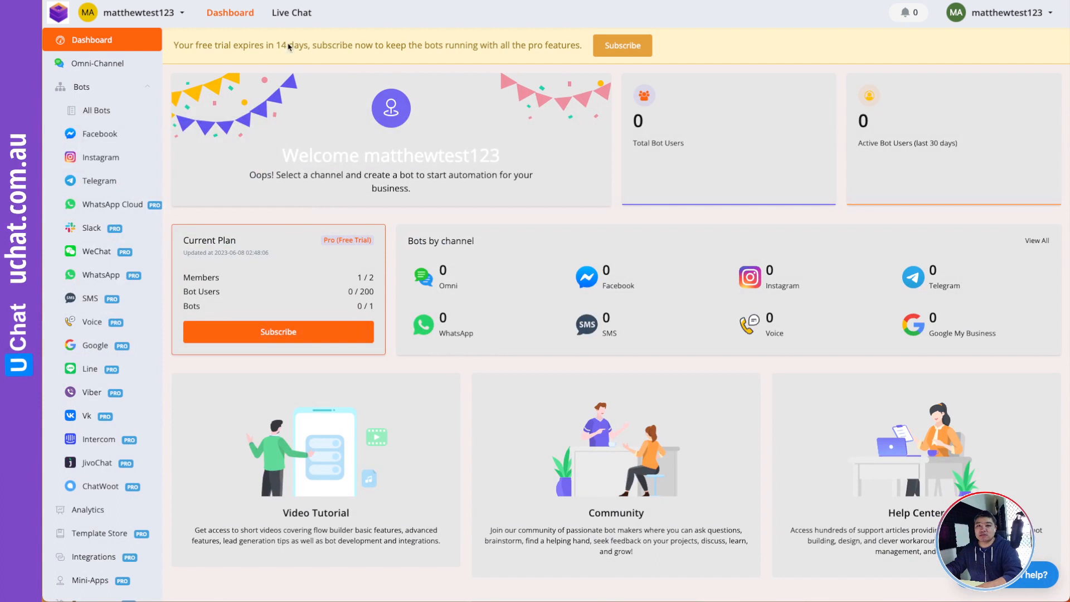
pyautogui.click(109, 66)
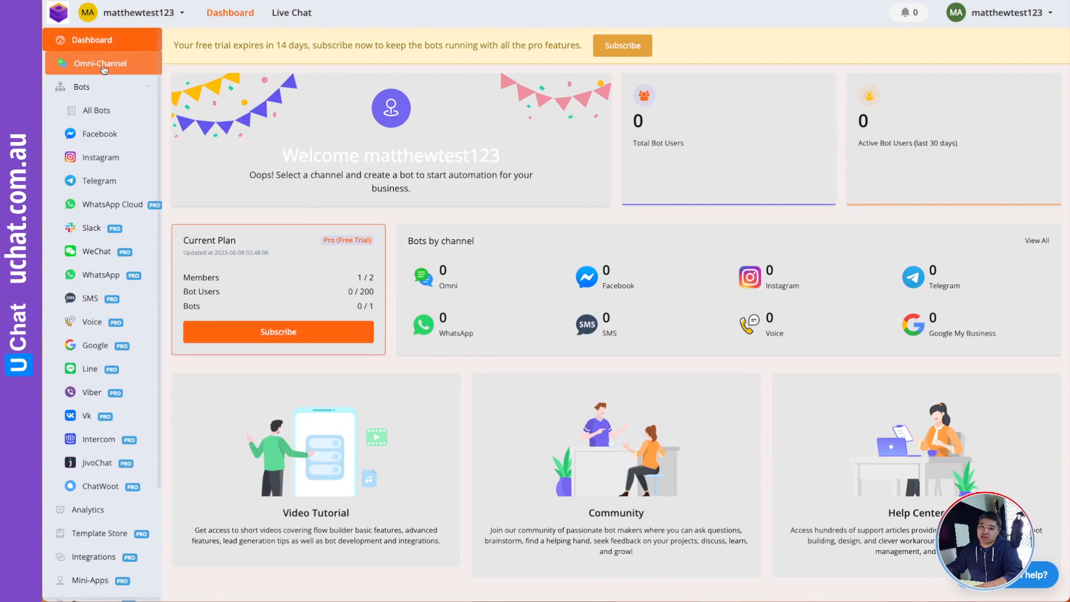
# - Set up an Omni Channel named New
pyautogui.click(238, 119)
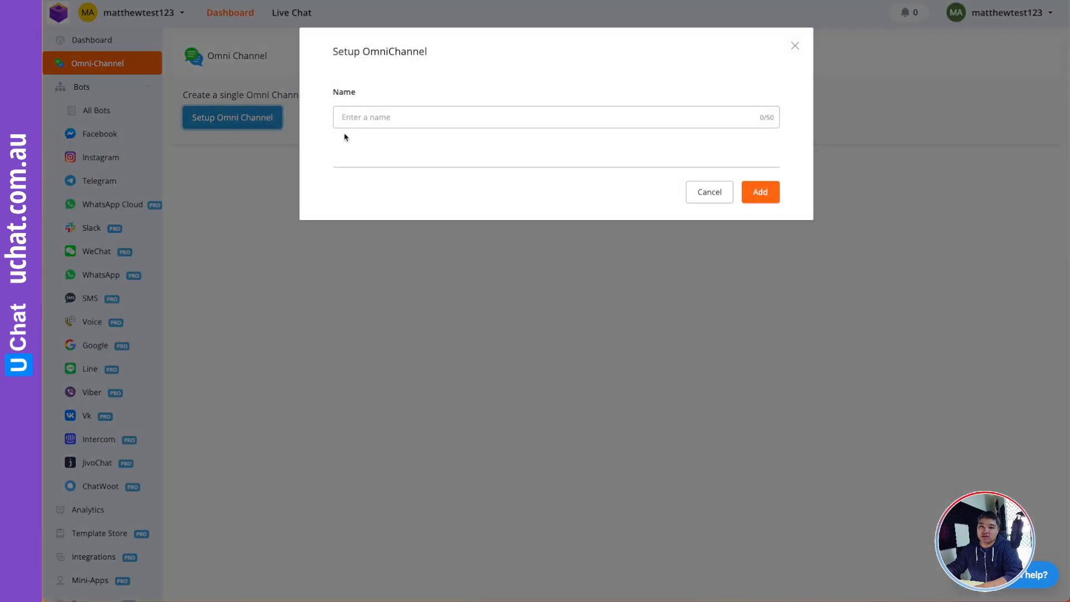
pyautogui.write('New')
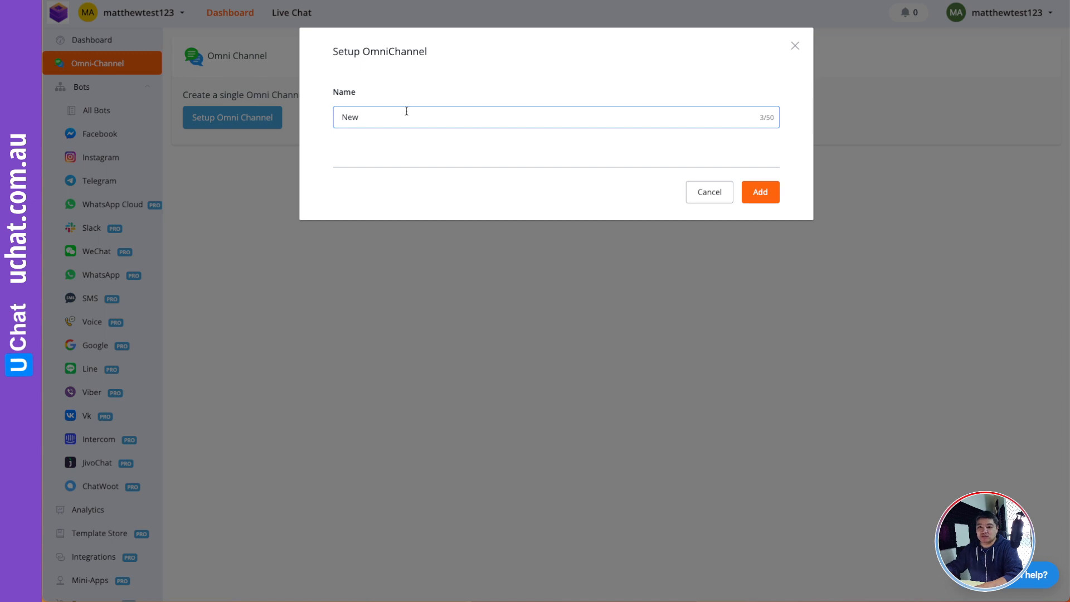
pyautogui.click(771, 194)
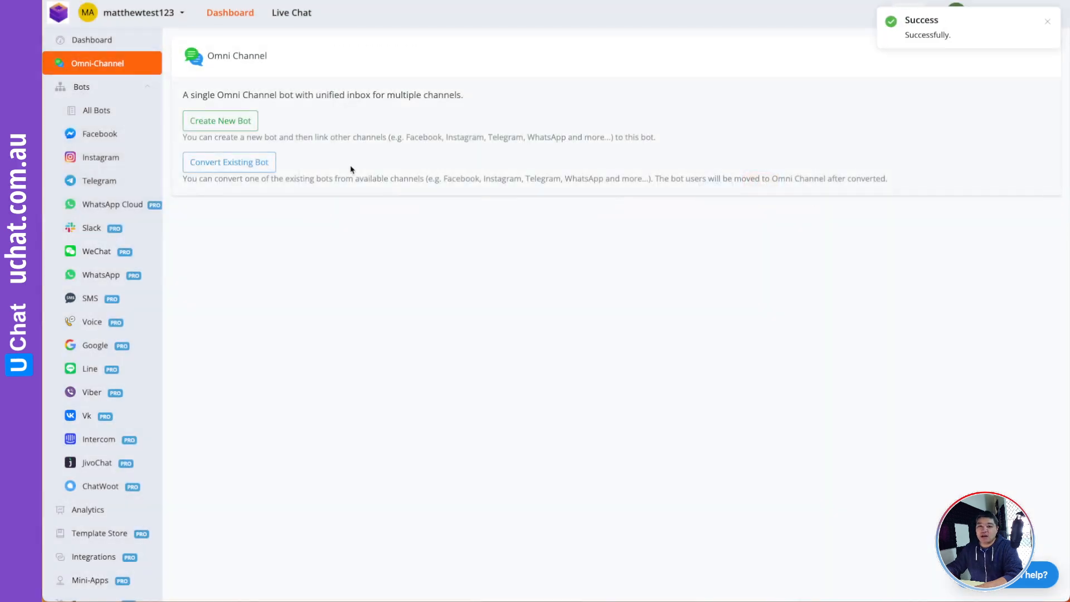
# - Create a bot named New from a blank flow and open its Main Flow
pyautogui.click(234, 124)
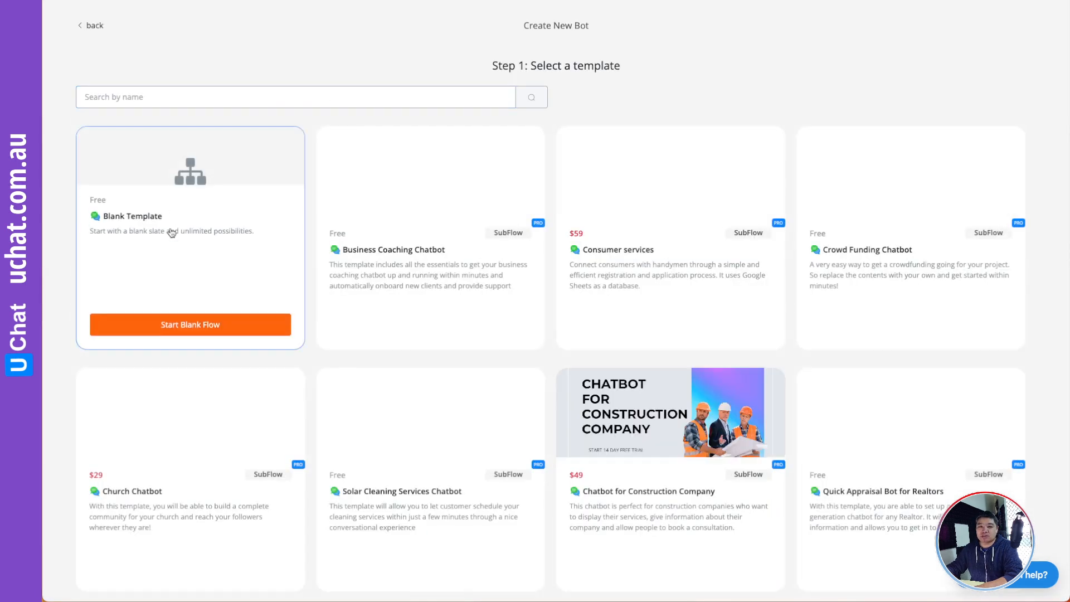
pyautogui.click(191, 322)
pyautogui.click(509, 113)
pyautogui.write('New')
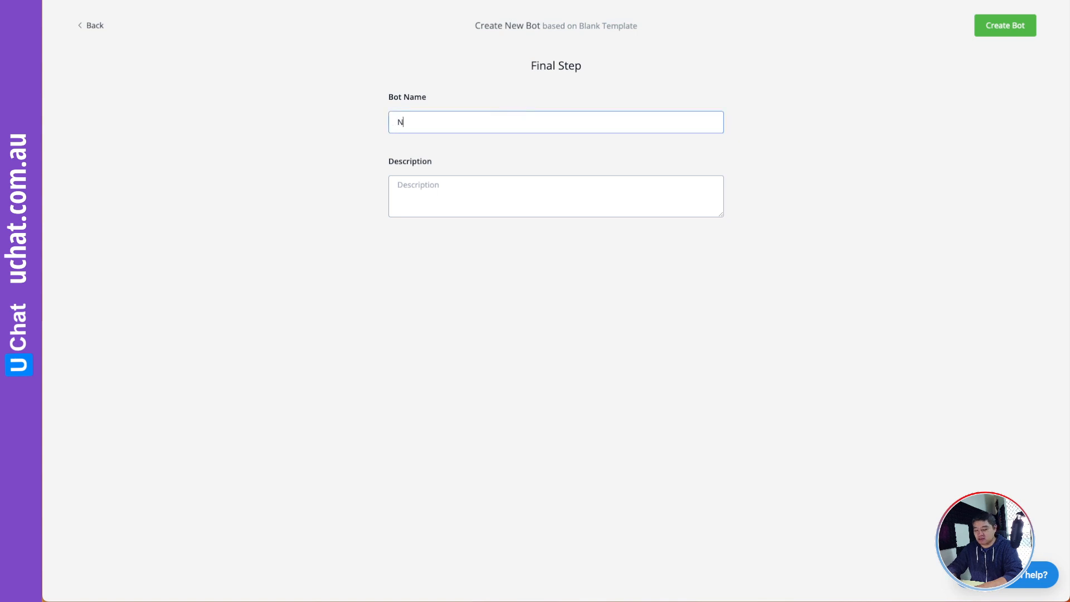
pyautogui.click(1021, 35)
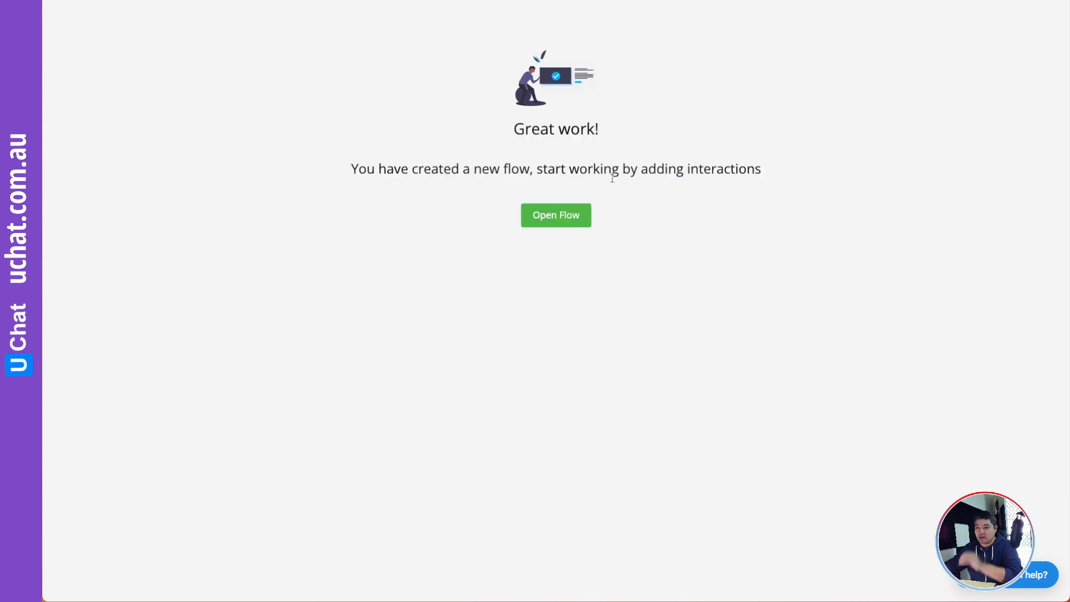
pyautogui.click(523, 215)
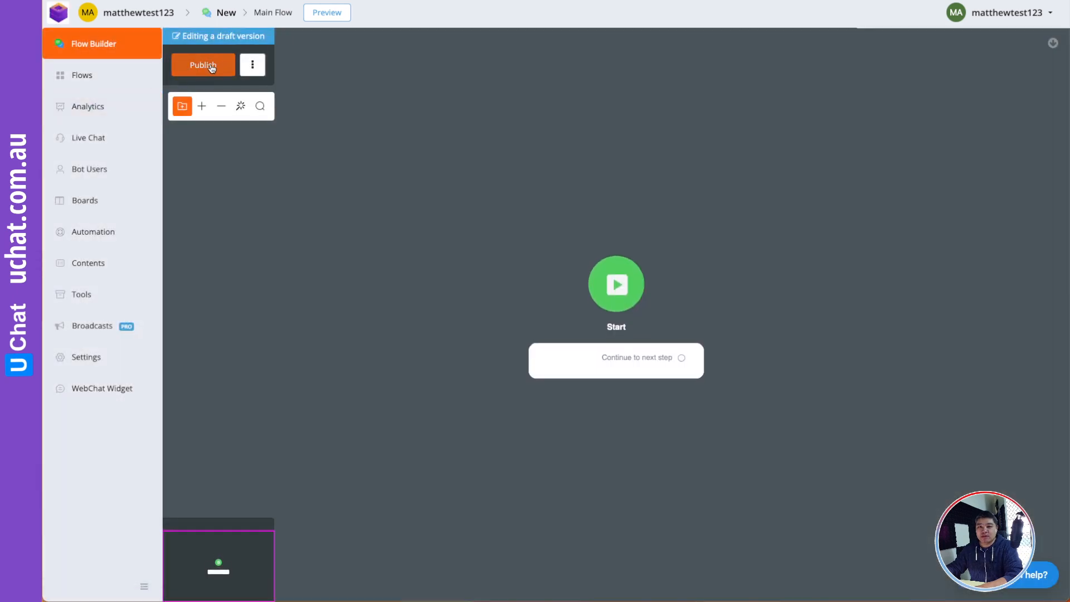
# - Connect a new Question step after the Start node
pyautogui.moveTo(441, 177); pyautogui.dragTo(264, 122)
pyautogui.moveTo(371, 173); pyautogui.dragTo(276, 161)
pyautogui.moveTo(513, 205); pyautogui.dragTo(432, 215)
pyautogui.moveTo(401, 291); pyautogui.dragTo(396, 301)
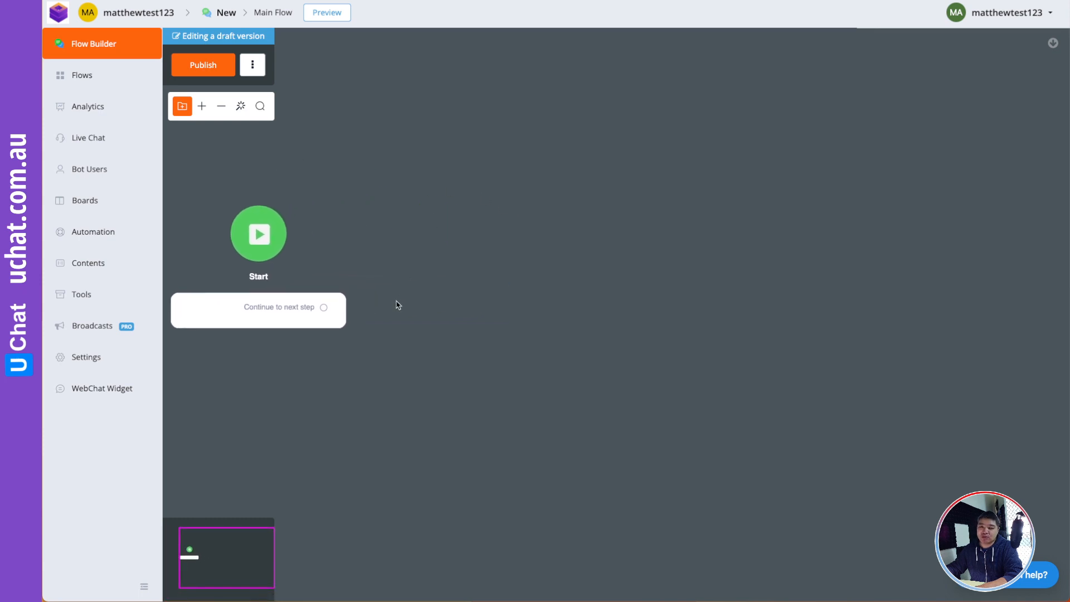
pyautogui.moveTo(326, 308); pyautogui.dragTo(452, 199)
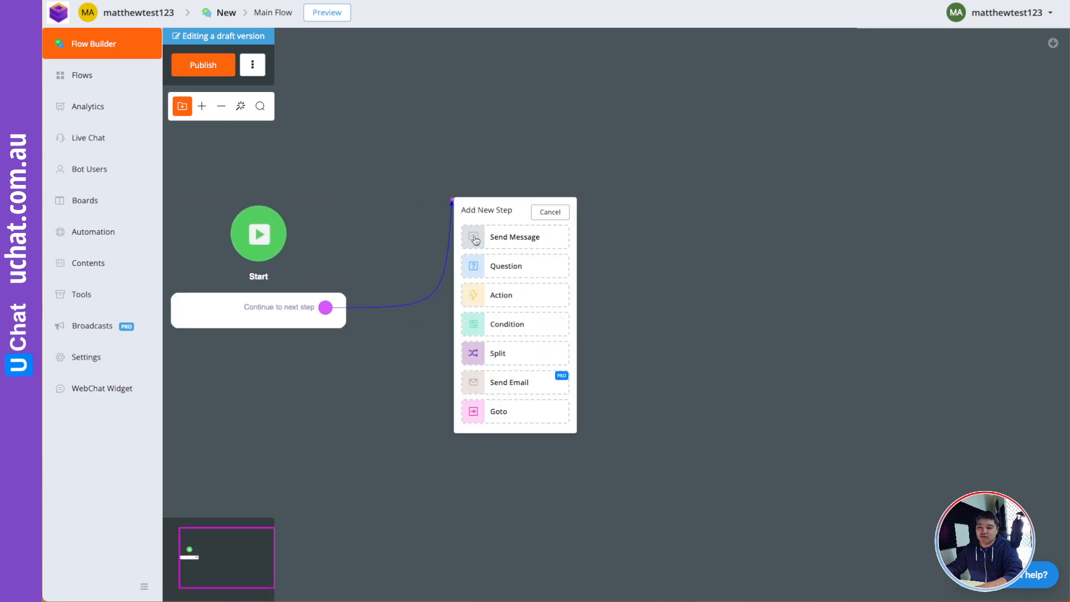
pyautogui.click(511, 270)
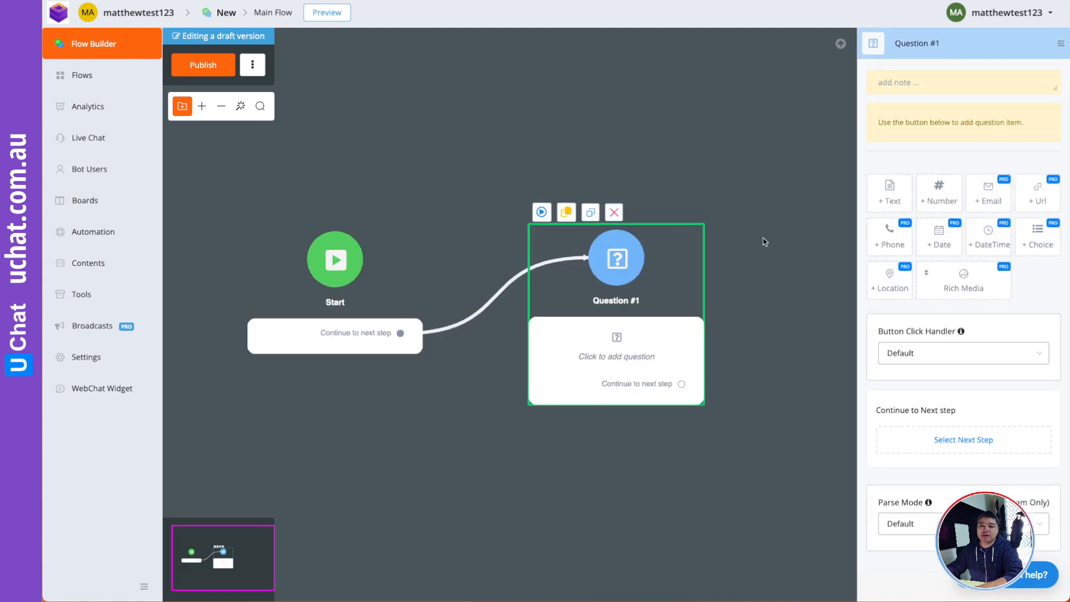
# - Add an email question 'Type your email address below' saving the reply to Email
pyautogui.moveTo(765, 241); pyautogui.dragTo(622, 225)
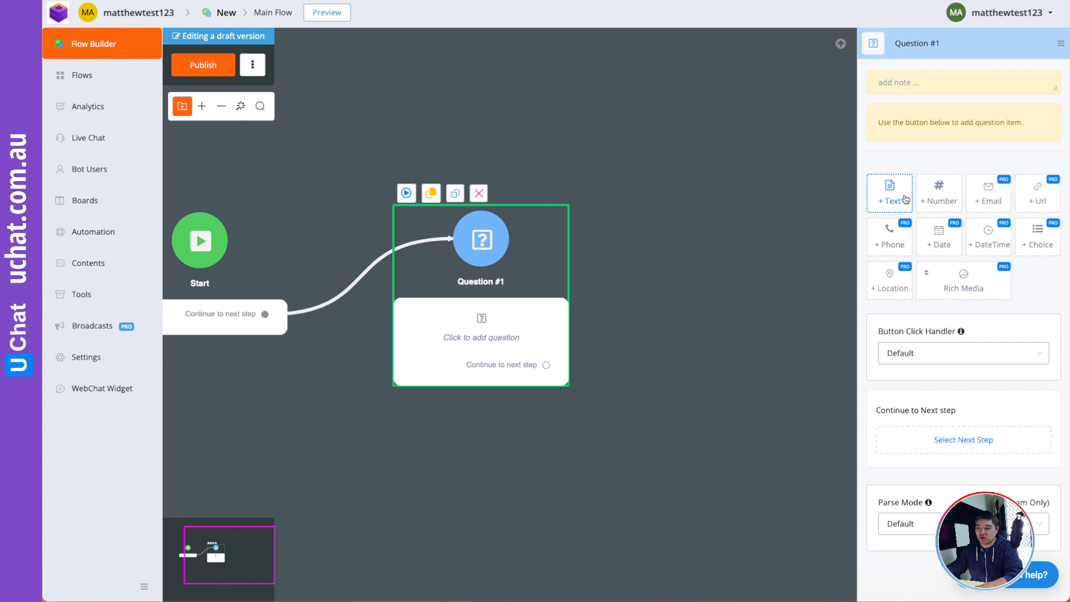
pyautogui.click(988, 198)
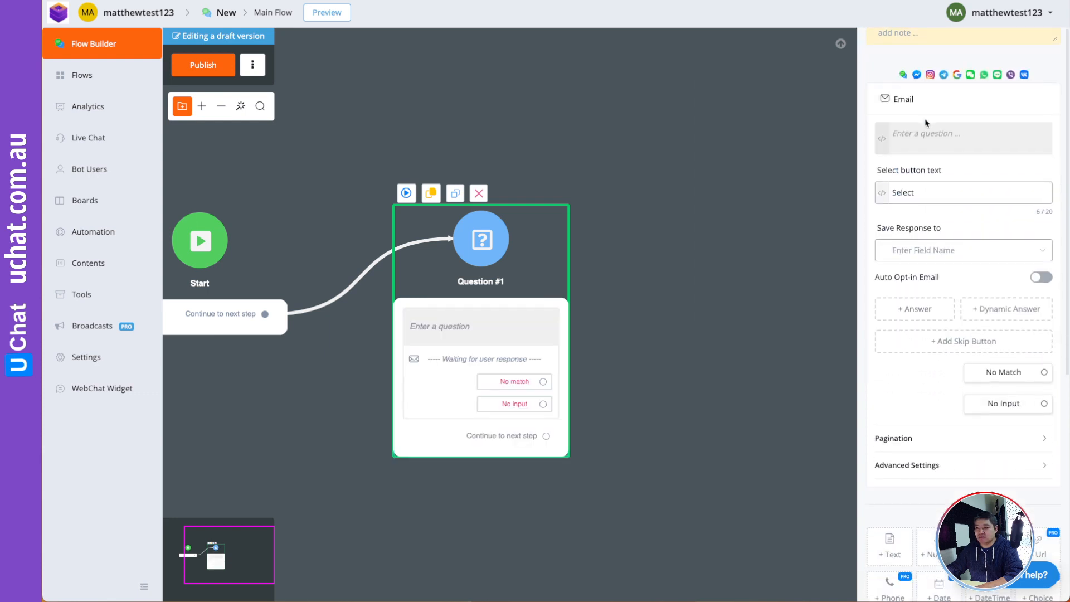
pyautogui.click(925, 122)
pyautogui.write('Type your')
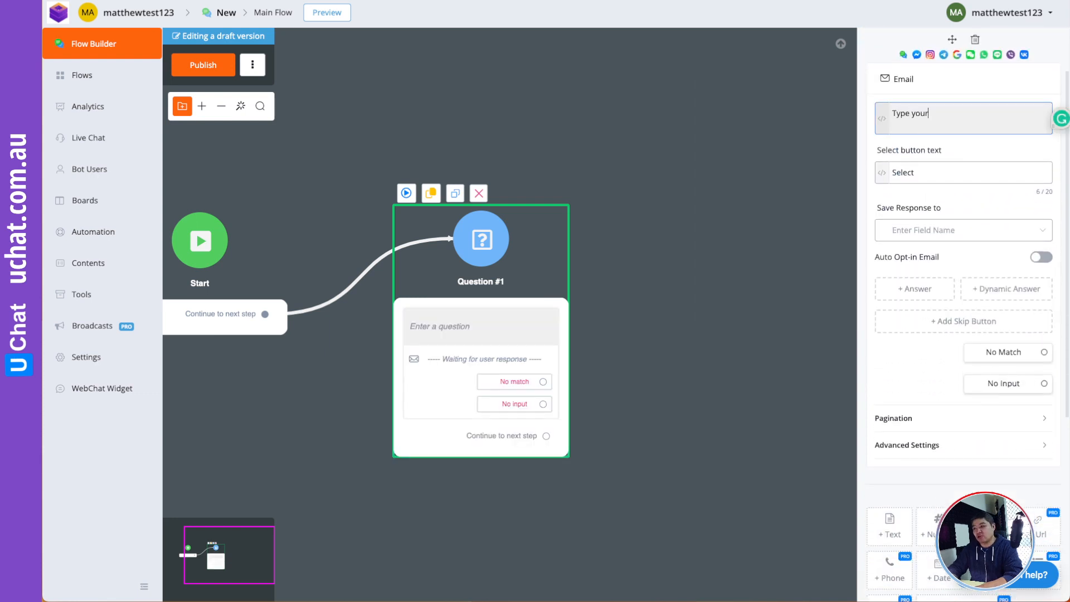
pyautogui.write(' ea')
pyautogui.press('BackSpace')
pyautogui.write('eamail ad')
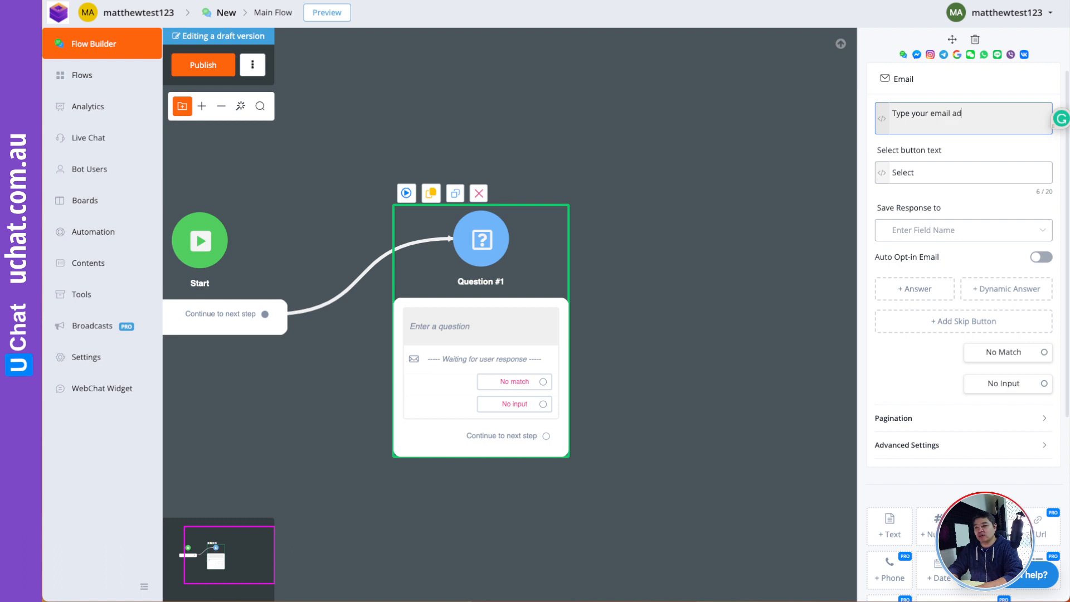
pyautogui.write('dress below')
pyautogui.click(954, 236)
pyautogui.click(909, 278)
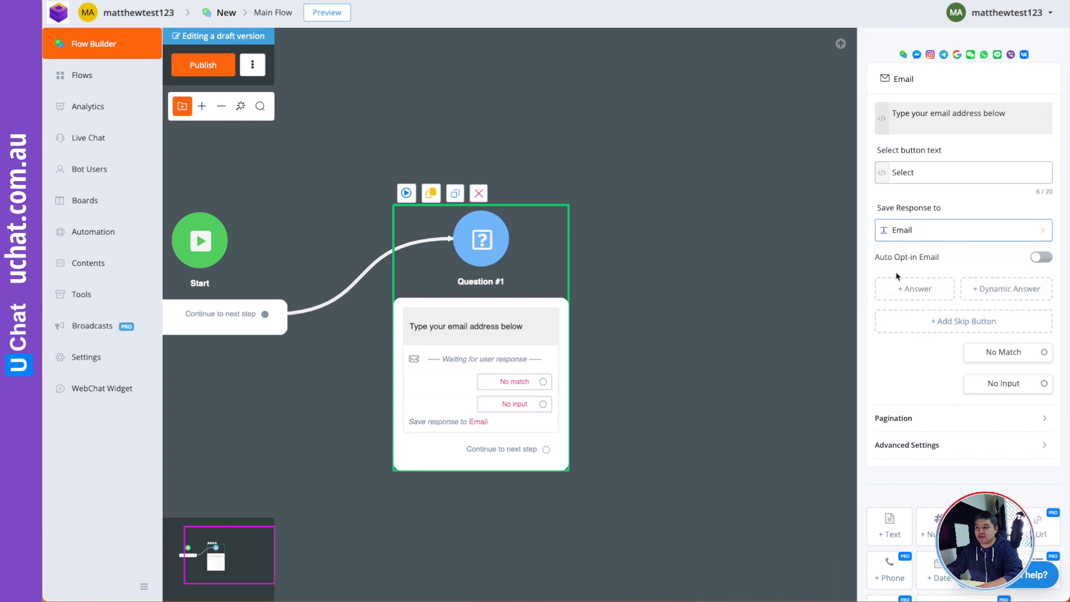
# - Reposition Question #1 and draw a new connection out of it
pyautogui.moveTo(526, 313); pyautogui.dragTo(509, 258)
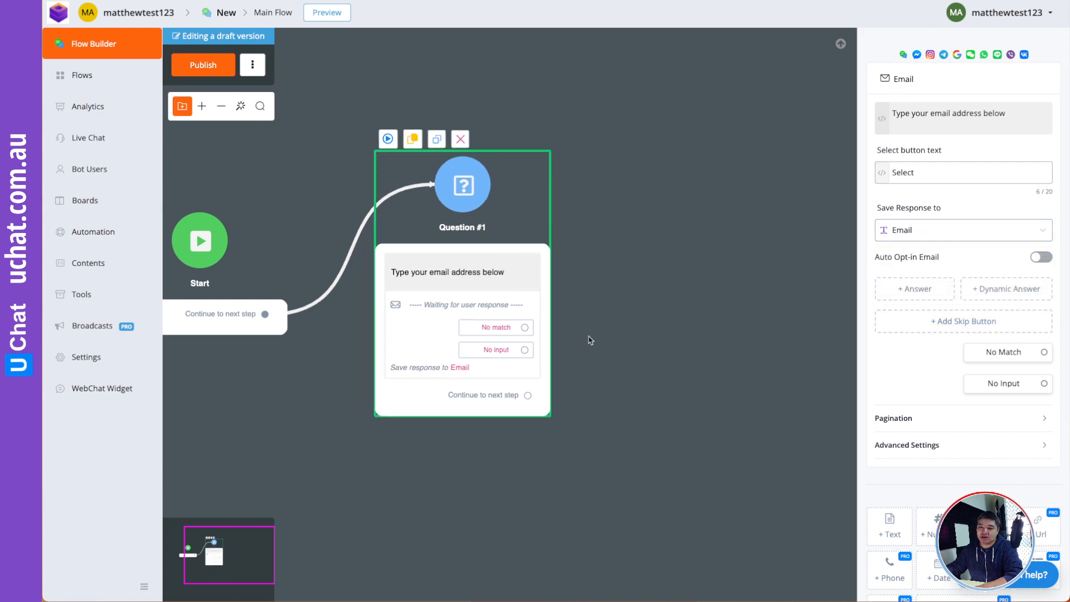
pyautogui.click(633, 339)
pyautogui.moveTo(633, 339); pyautogui.dragTo(546, 323)
pyautogui.moveTo(553, 371); pyautogui.dragTo(526, 378)
pyautogui.click(410, 398)
pyautogui.moveTo(416, 393); pyautogui.dragTo(545, 263)
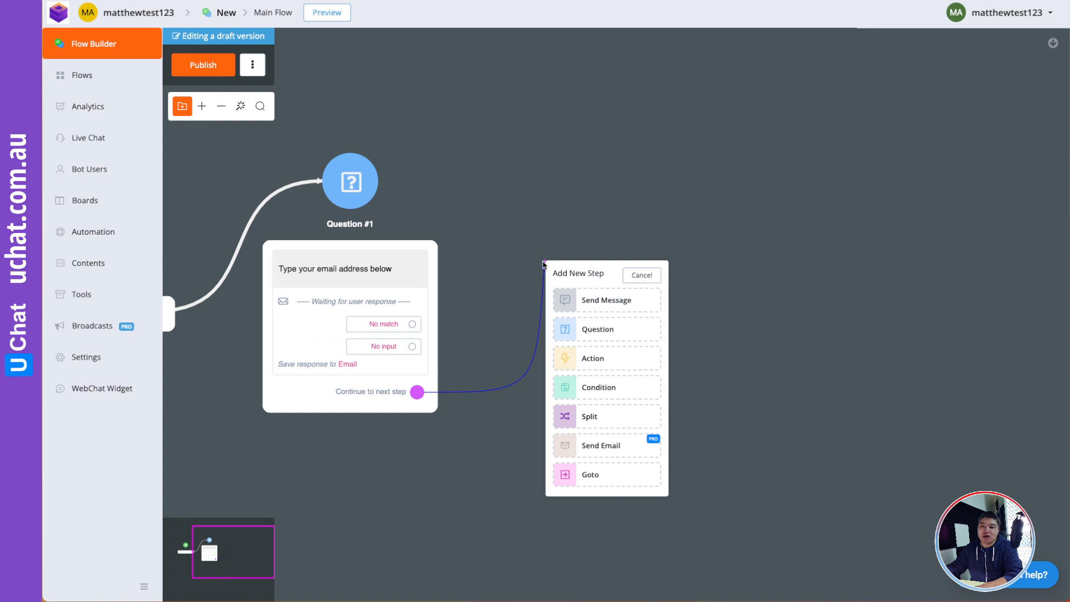
# - Add Action #1 after the email question with a Set Variable Value action, opening its settings
pyautogui.click(594, 361)
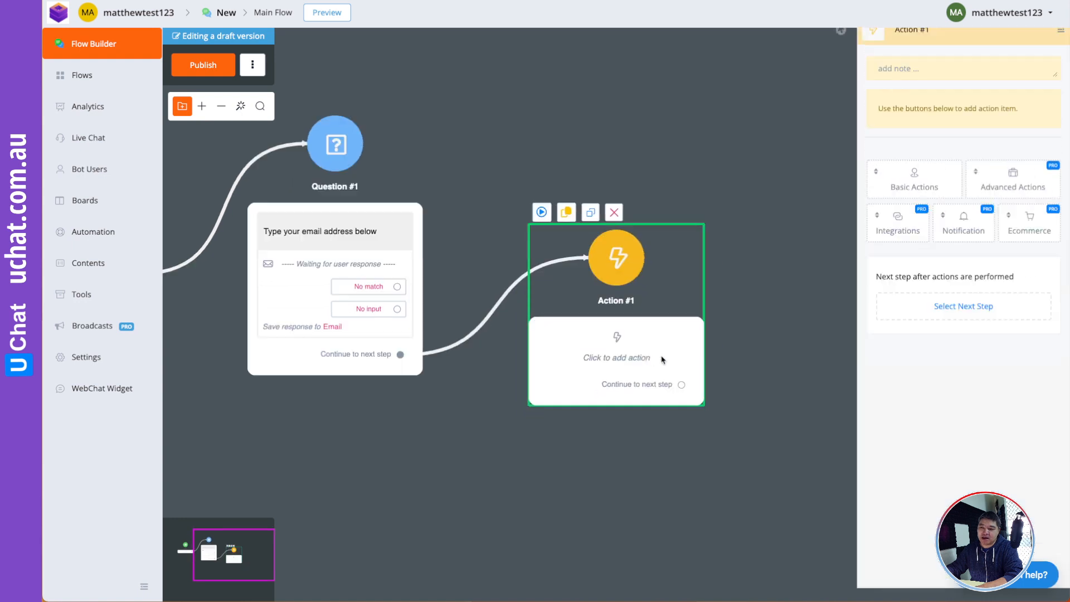
pyautogui.moveTo(667, 336); pyautogui.dragTo(660, 317)
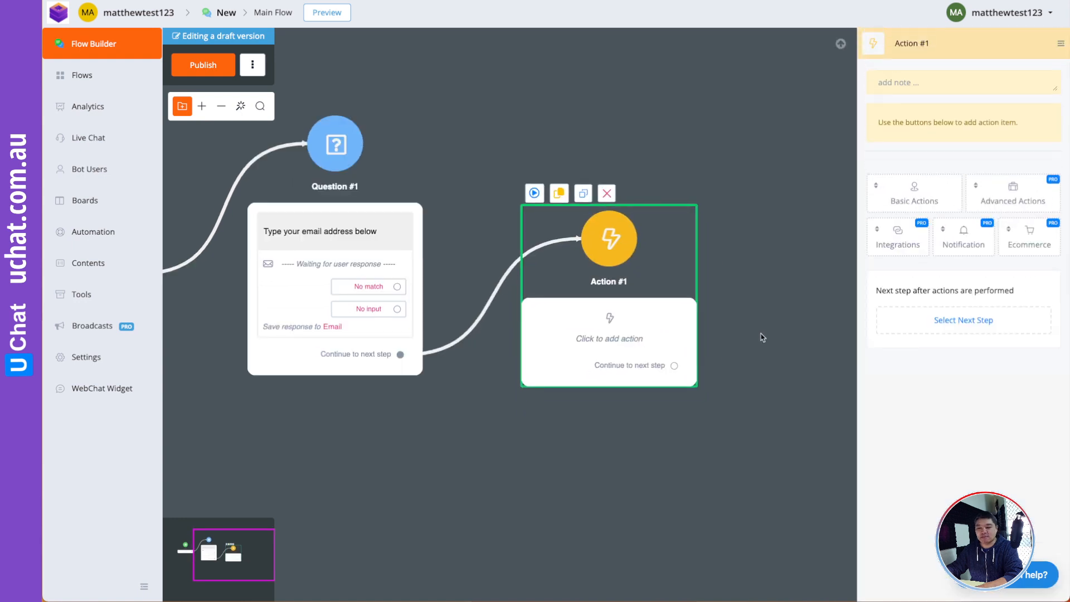
pyautogui.moveTo(762, 337); pyautogui.dragTo(752, 336)
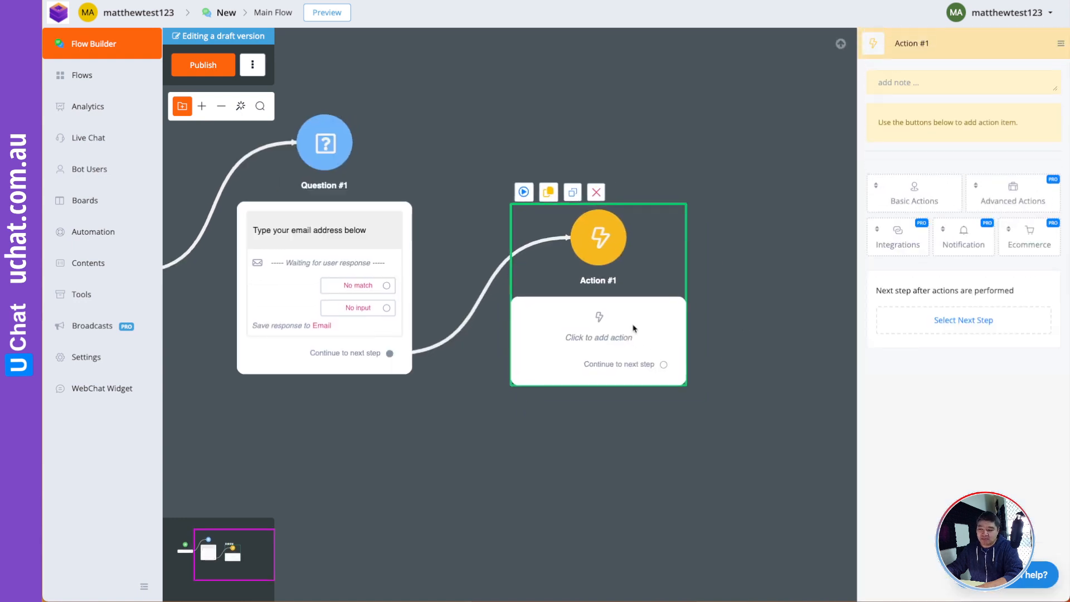
pyautogui.click(902, 200)
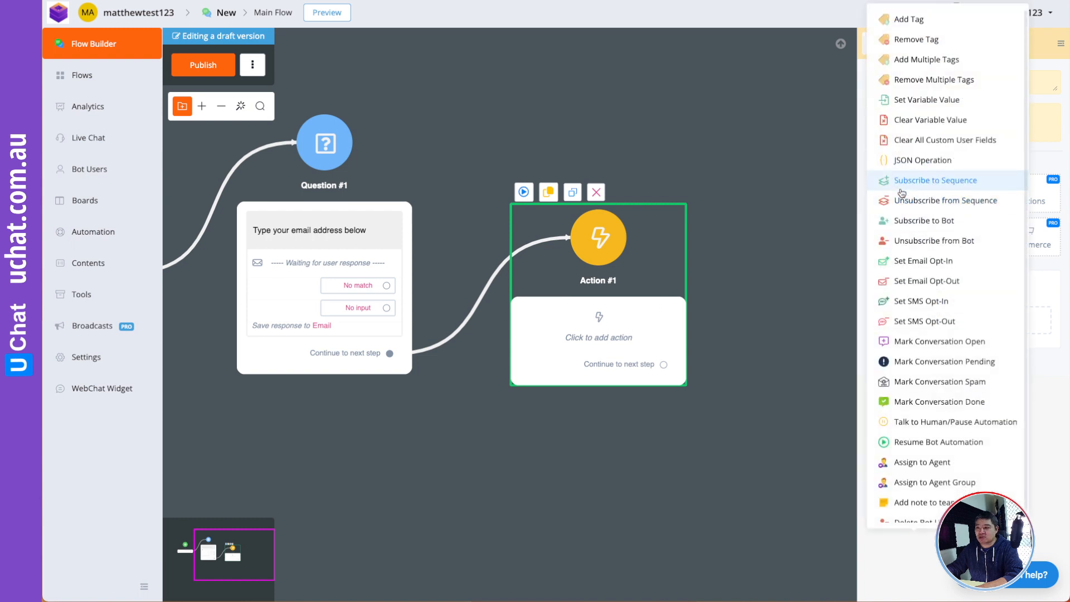
pyautogui.click(919, 100)
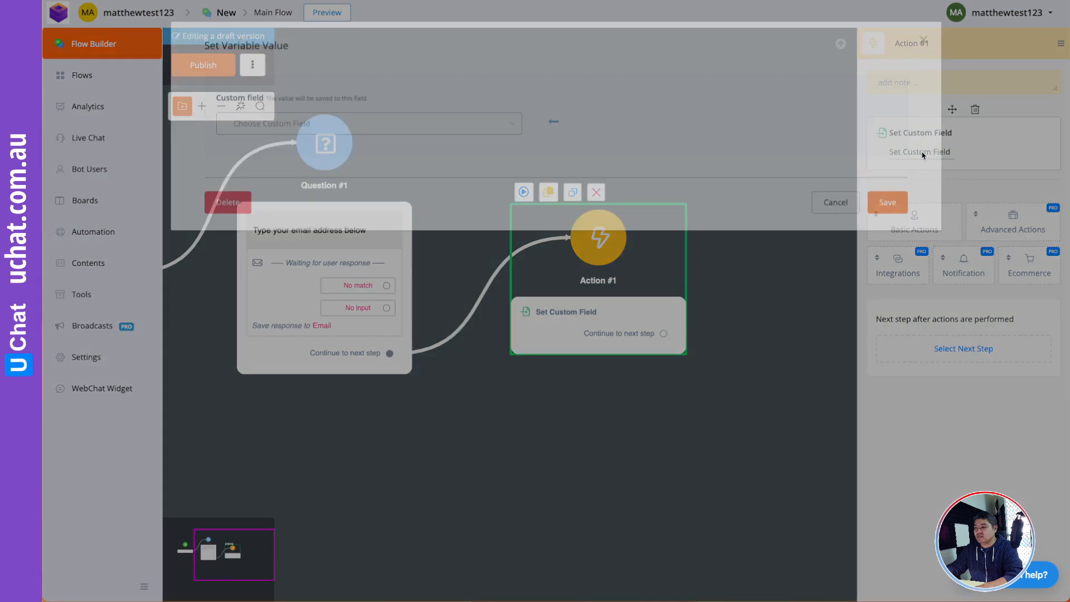
pyautogui.click(919, 151)
# - Make Action #1 fill CRM Contact Id with random text in format ##-##xX-)!-##, and save
pyautogui.click(440, 131)
pyautogui.scroll(-2, 310, 232)
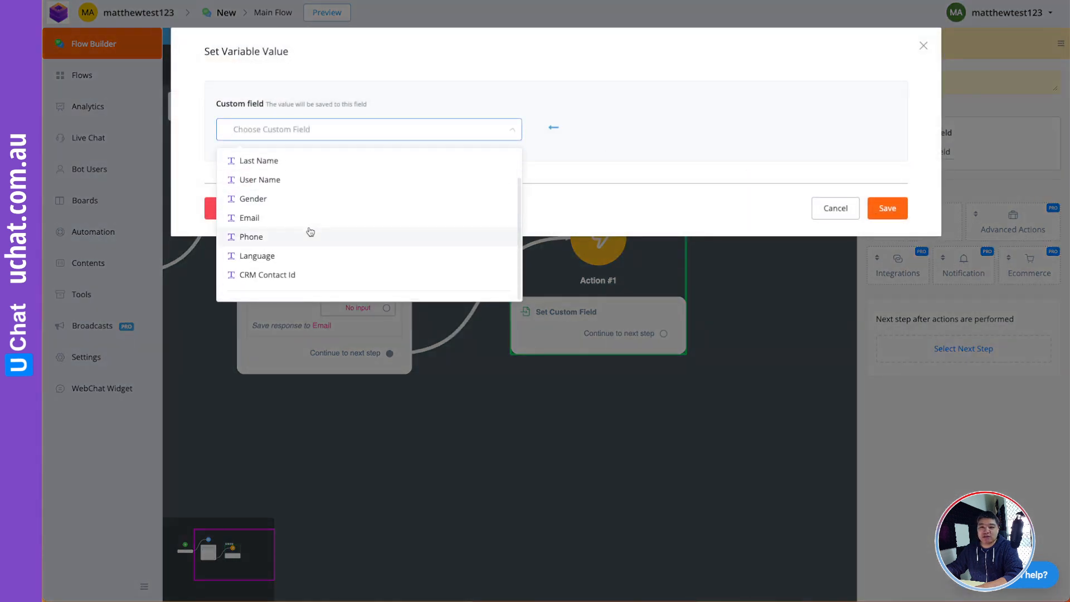
pyautogui.scroll(2, 311, 232)
pyautogui.scroll(-2, 311, 232)
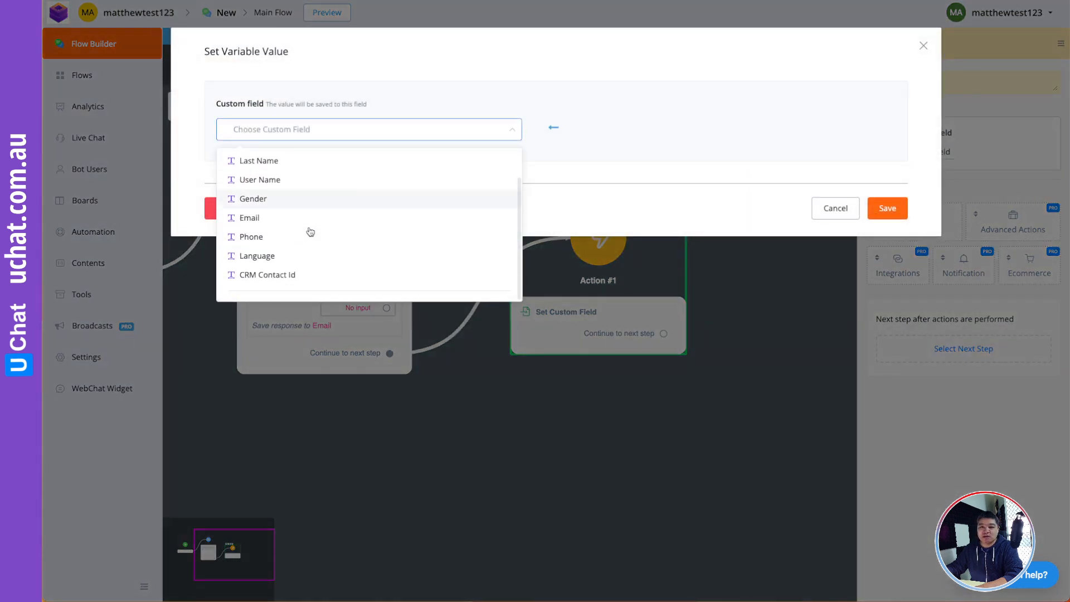
pyautogui.click(286, 275)
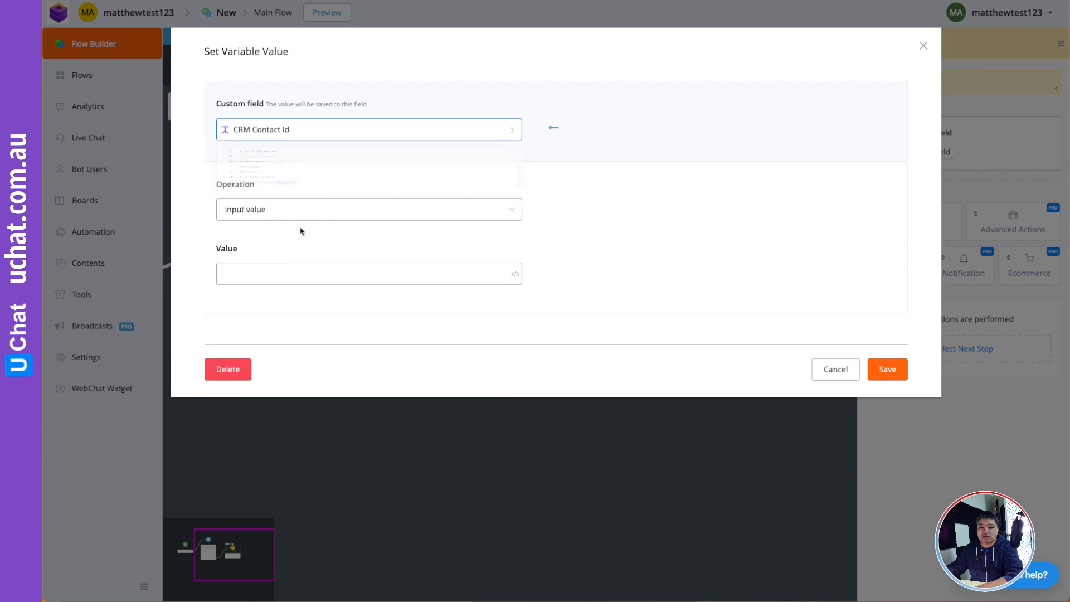
pyautogui.click(269, 210)
pyautogui.scroll(-3, 322, 322)
pyautogui.scroll(-1, 323, 322)
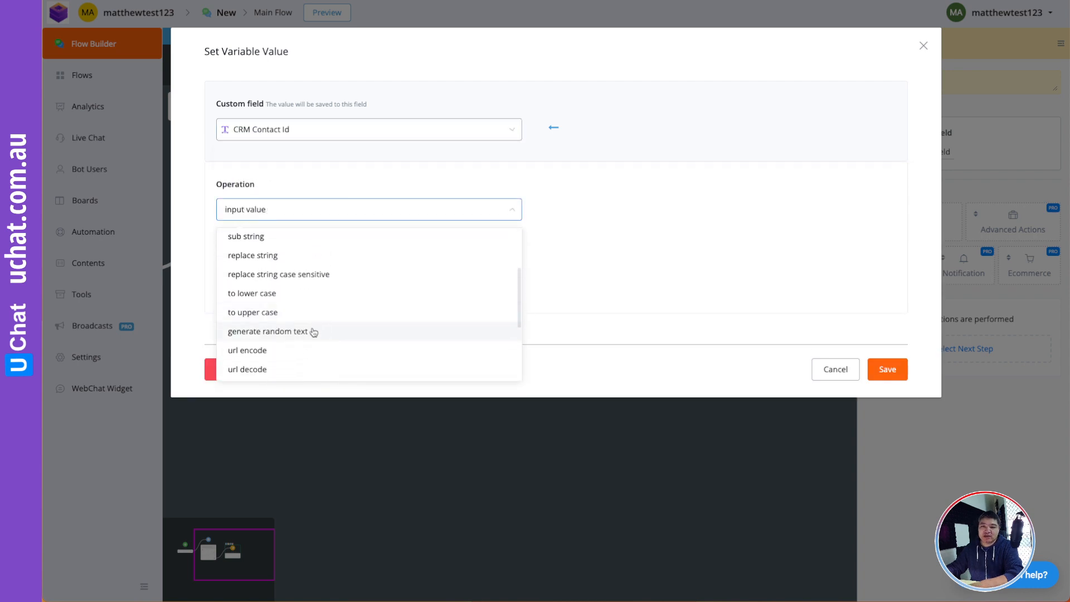
pyautogui.click(313, 332)
pyautogui.click(253, 272)
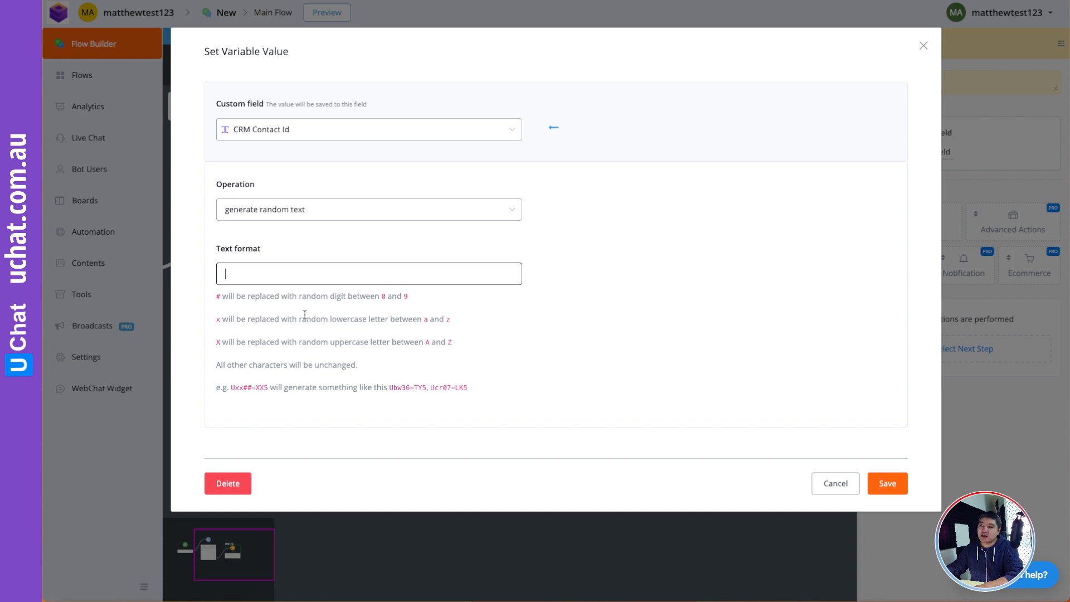
pyautogui.write('##-##xX-)!-')
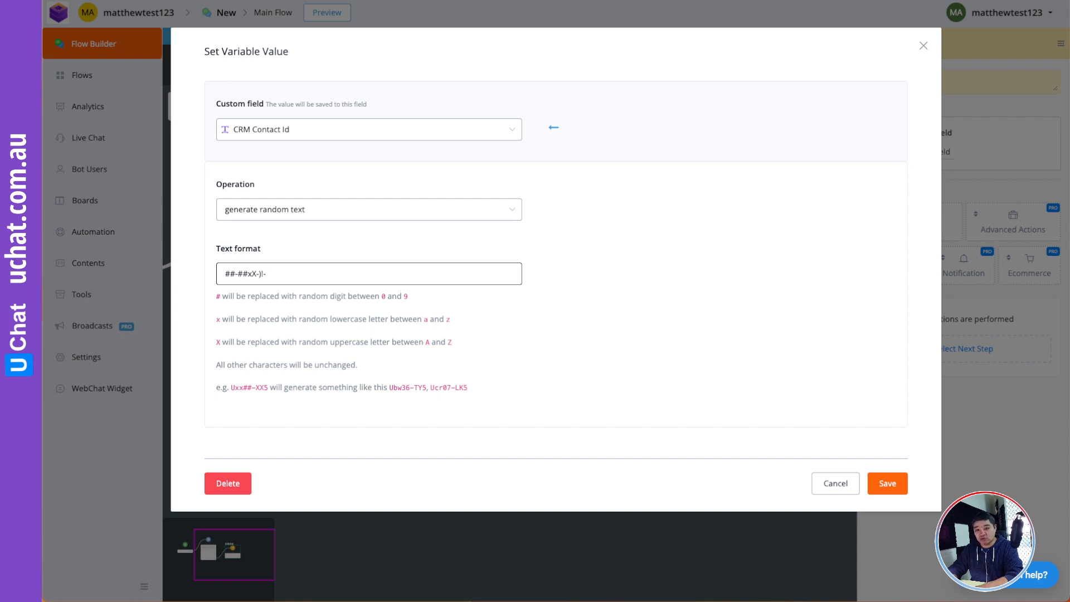
pyautogui.write('##')
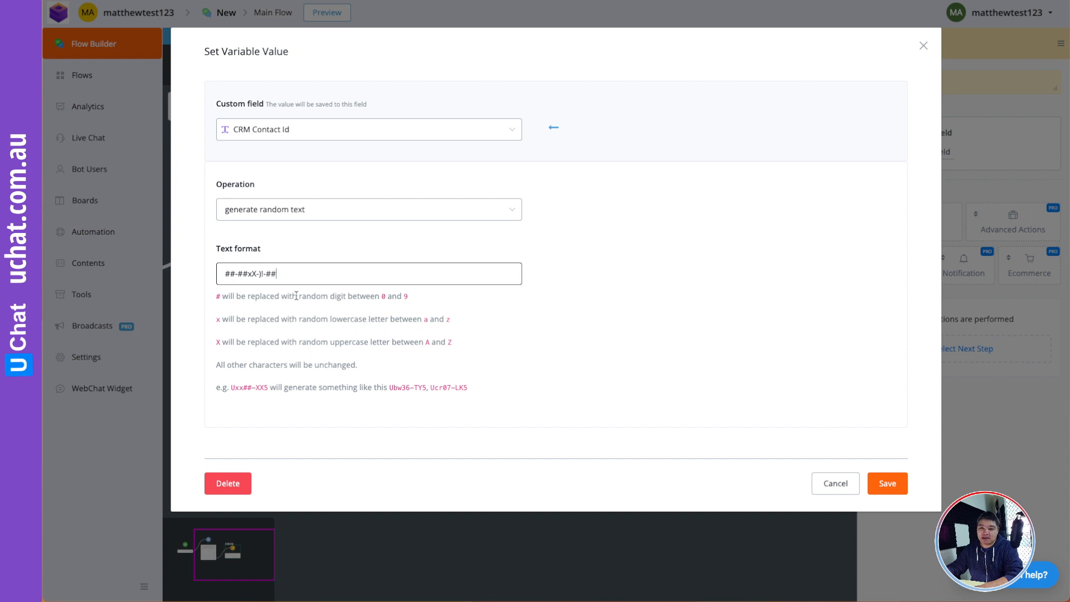
pyautogui.click(887, 483)
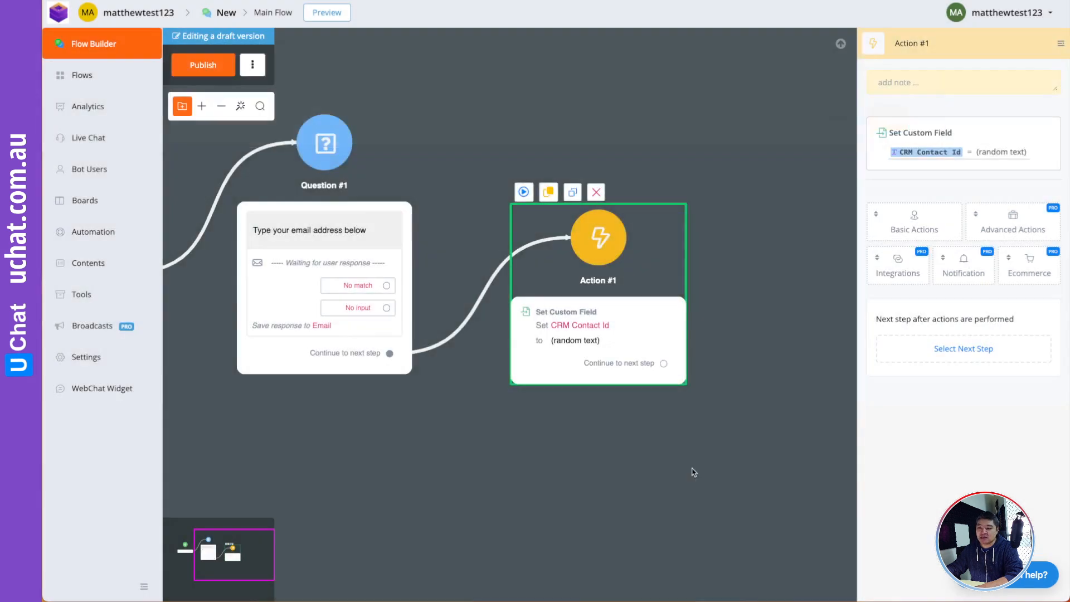
# - Connect a new Action #2 step after Action #1
pyautogui.click(690, 446)
pyautogui.moveTo(771, 399); pyautogui.dragTo(602, 437)
pyautogui.click(488, 394)
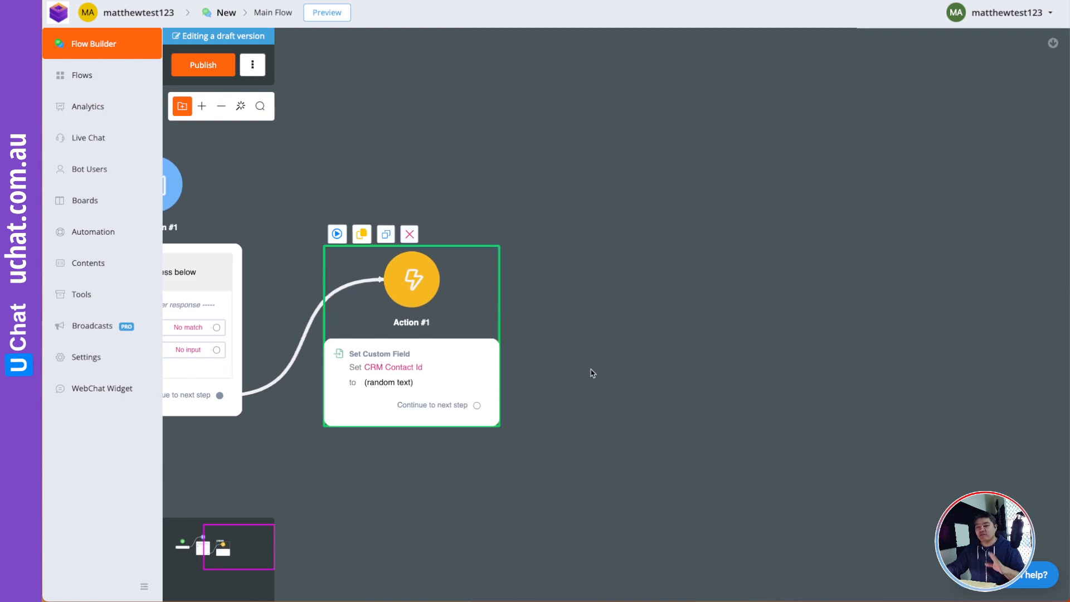
pyautogui.moveTo(602, 366); pyautogui.dragTo(447, 372)
pyautogui.scroll(-1, 447, 370)
pyautogui.moveTo(354, 379); pyautogui.dragTo(528, 228)
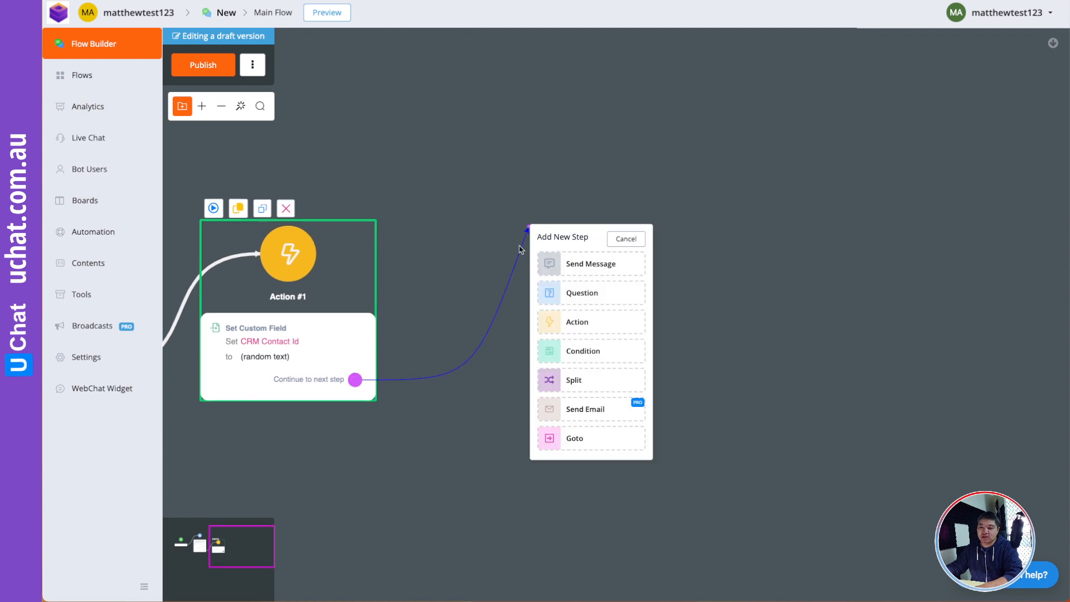
pyautogui.click(578, 323)
# - Add an External Request to Action #2 and open its request settings
pyautogui.click(1001, 206)
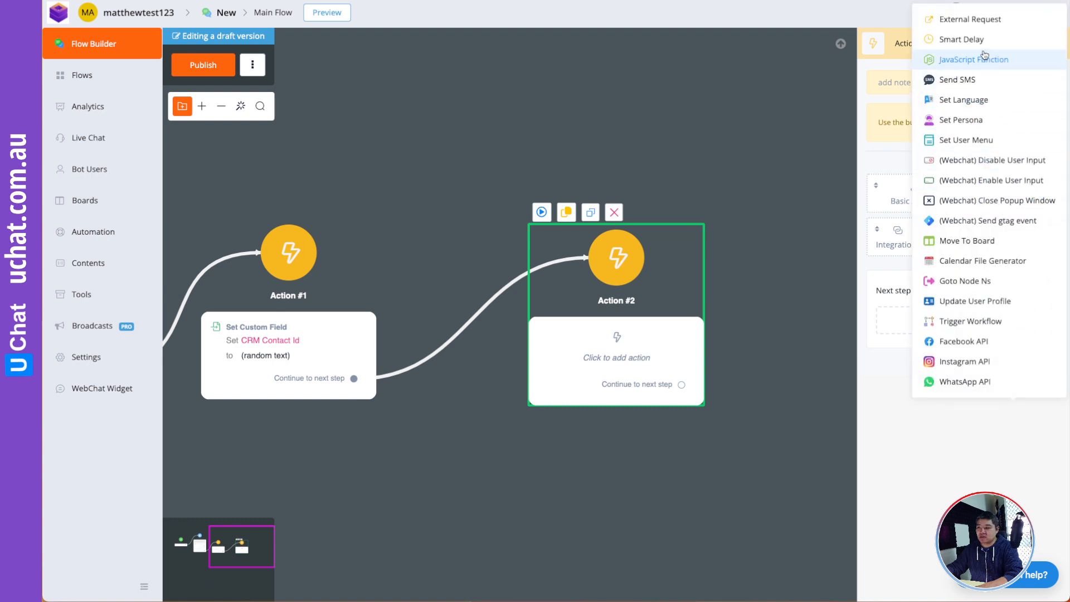
pyautogui.click(983, 20)
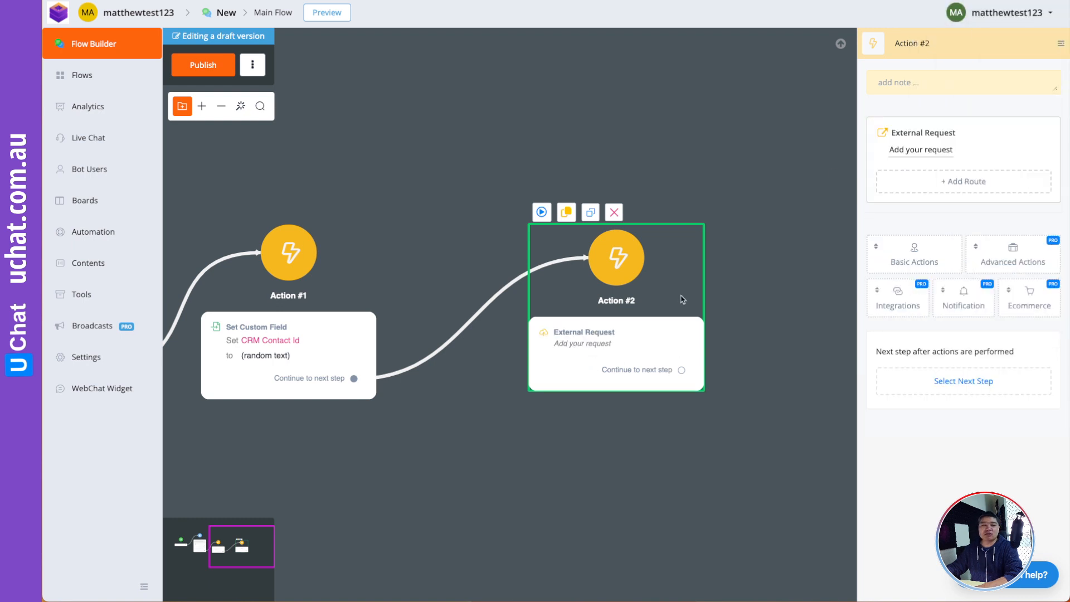
pyautogui.click(913, 151)
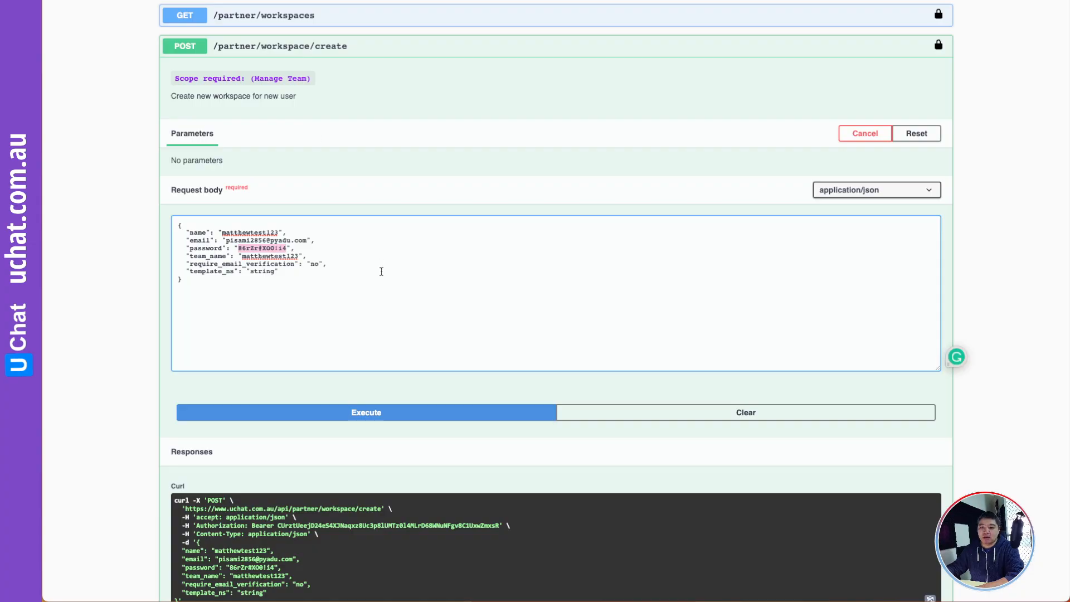
pyautogui.scroll(-5, 381, 271)
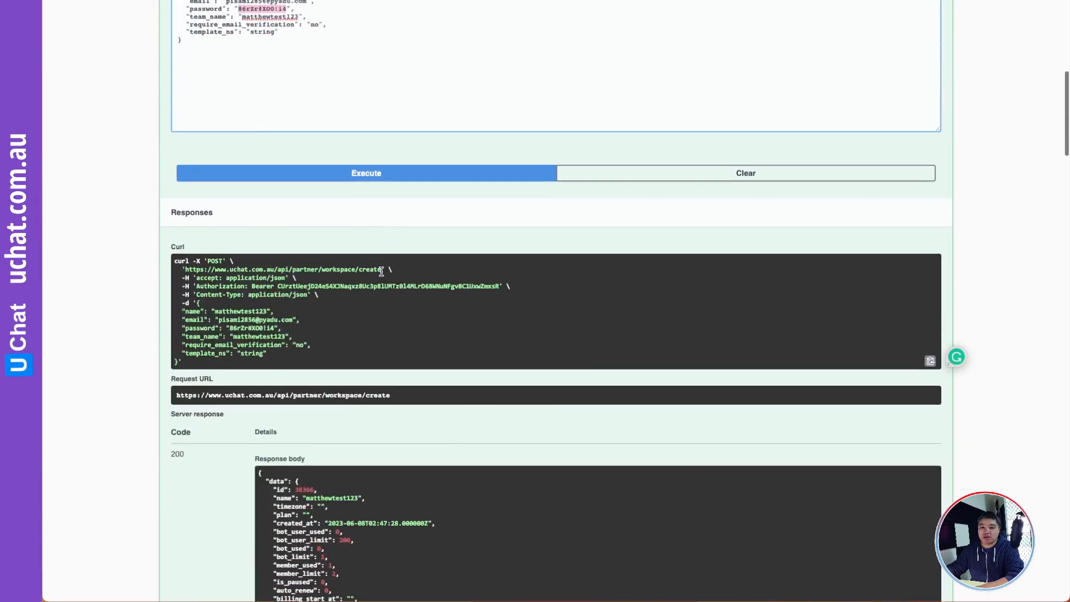
pyautogui.moveTo(313, 319); pyautogui.dragTo(174, 221)
pyautogui.click(269, 238)
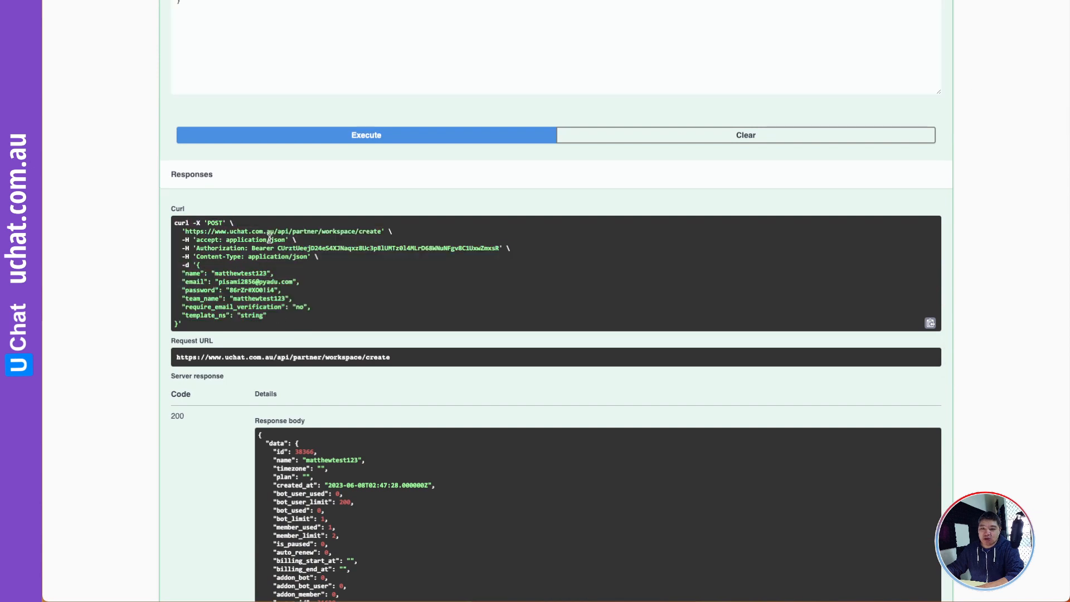
pyautogui.moveTo(379, 230); pyautogui.dragTo(186, 229)
pyautogui.hotkey('ctrl', 'c')
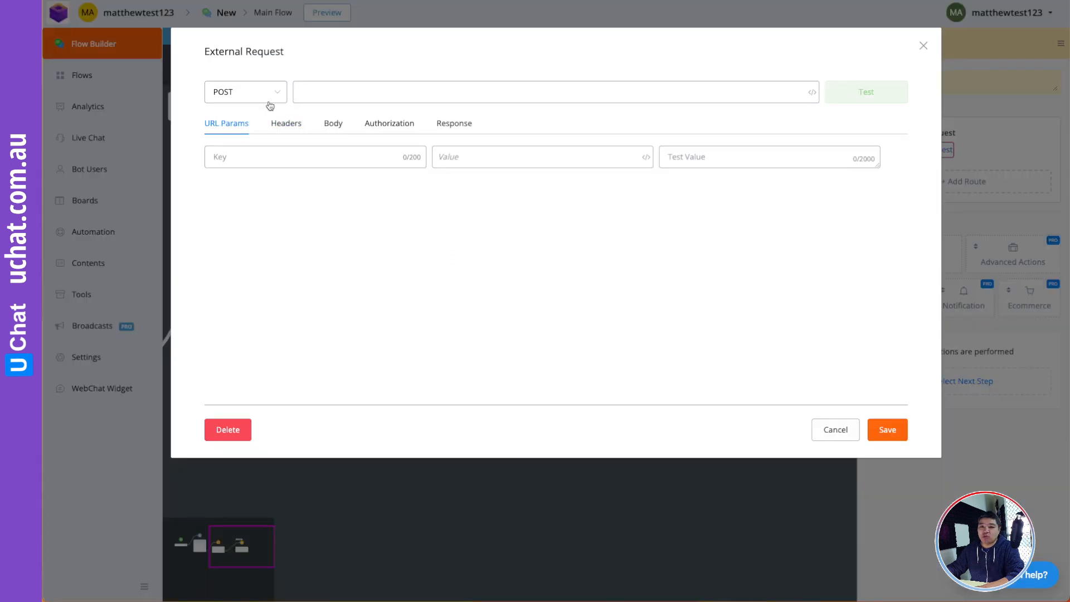
pyautogui.click(337, 90)
pyautogui.hotkey('ctrl', 'v')
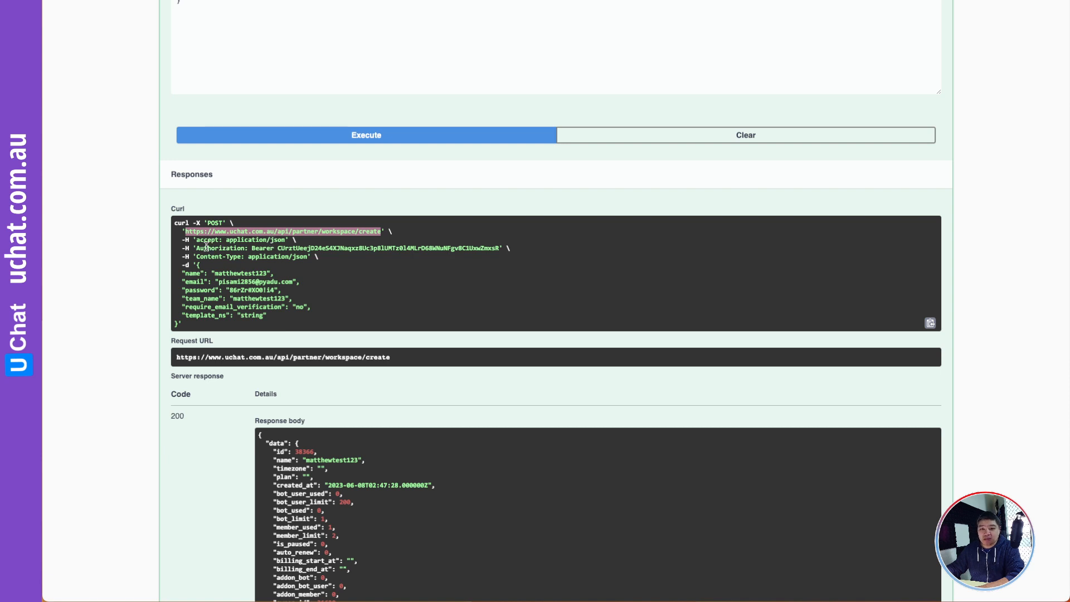
pyautogui.click(282, 241)
pyautogui.moveTo(282, 241); pyautogui.dragTo(203, 240)
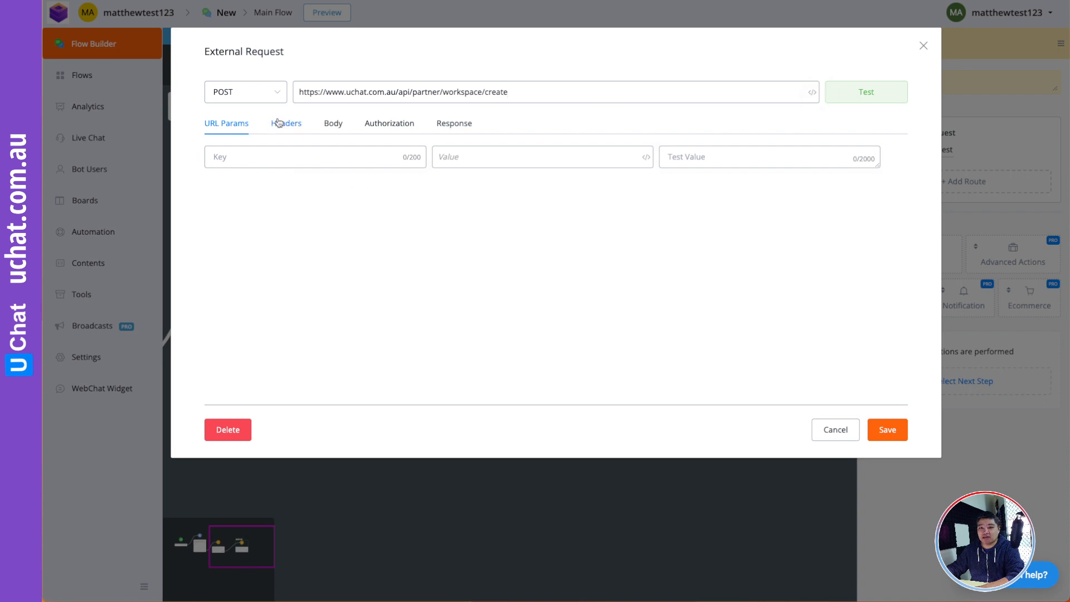
# - Add an accept header with value application/json, pasted from the curl example
pyautogui.click(280, 124)
pyautogui.click(282, 153)
pyautogui.write('ccept: application/json')
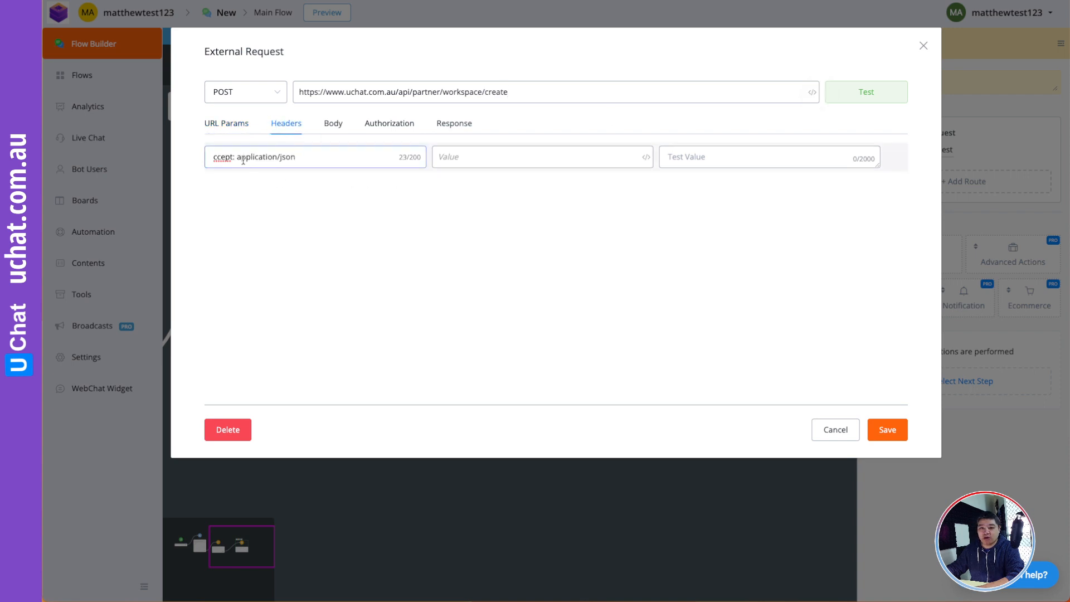
pyautogui.click(214, 157)
pyautogui.write('a')
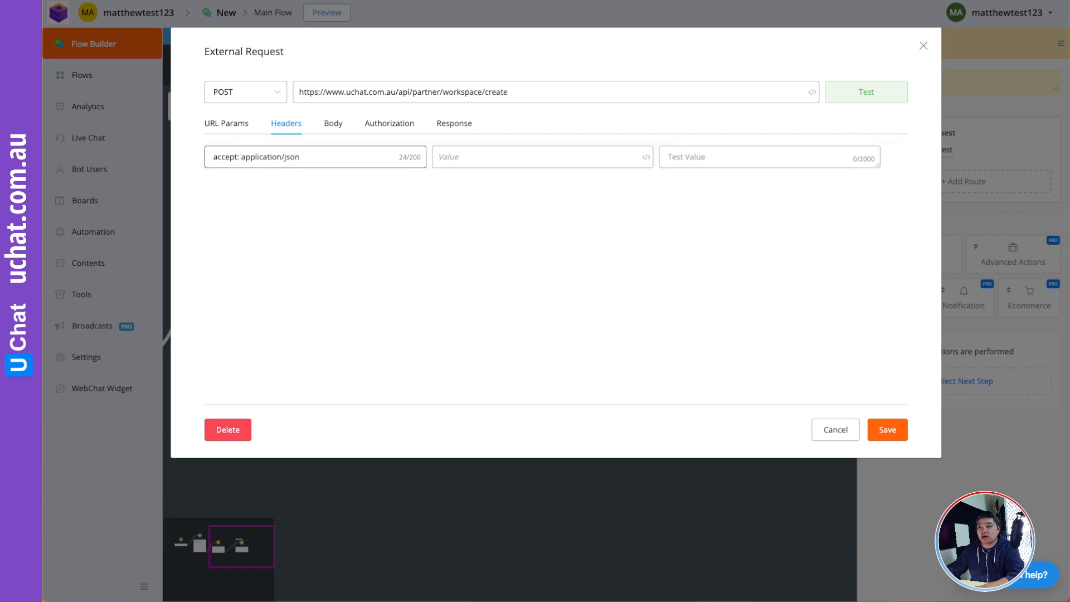
pyautogui.hotkey('ctrl', 'Tab')
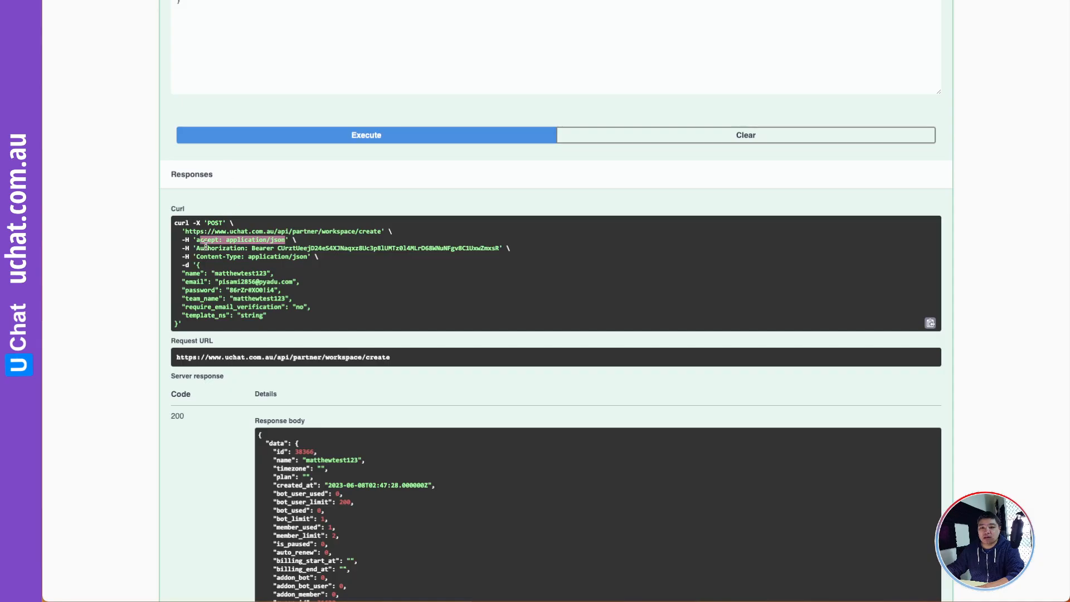
pyautogui.hotkey('ctrl', 'shift', 'Tab')
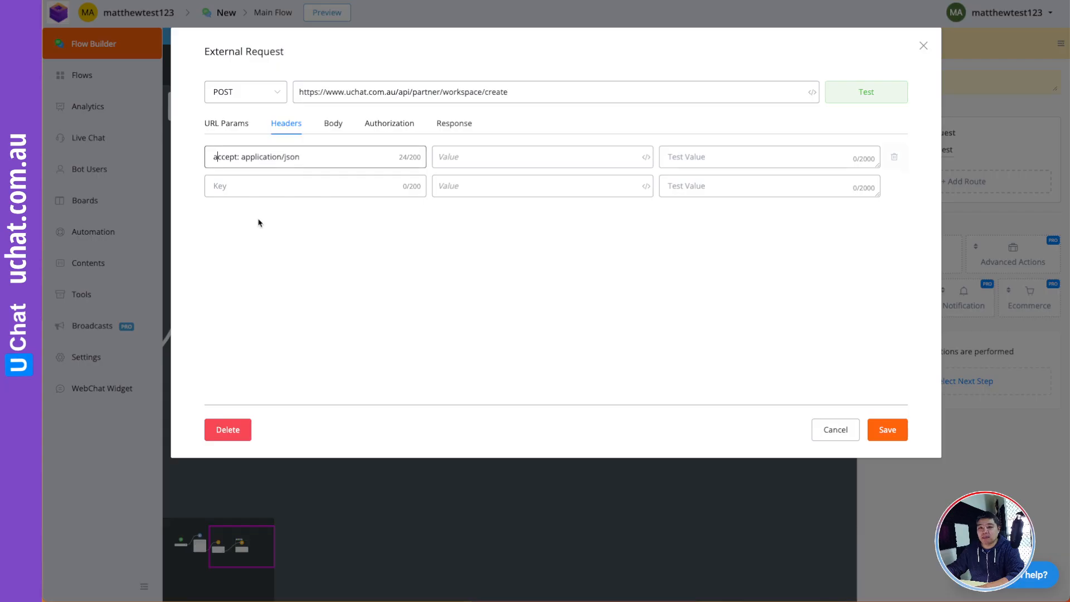
pyautogui.moveTo(238, 158); pyautogui.dragTo(331, 161)
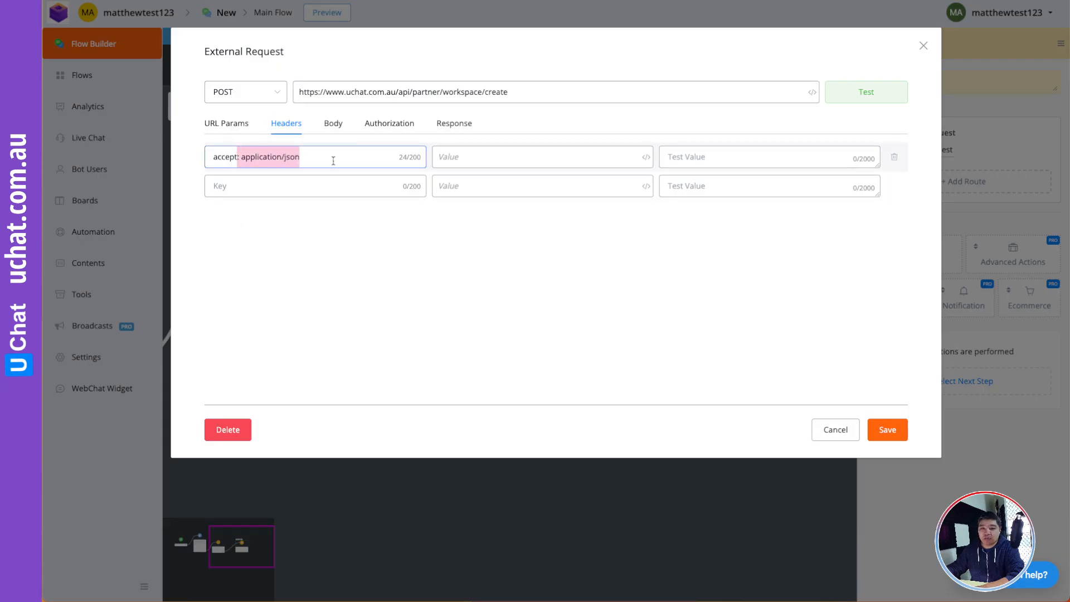
pyautogui.hotkey('ctrl', 'x')
pyautogui.click(460, 161)
pyautogui.hotkey('ctrl', 'v')
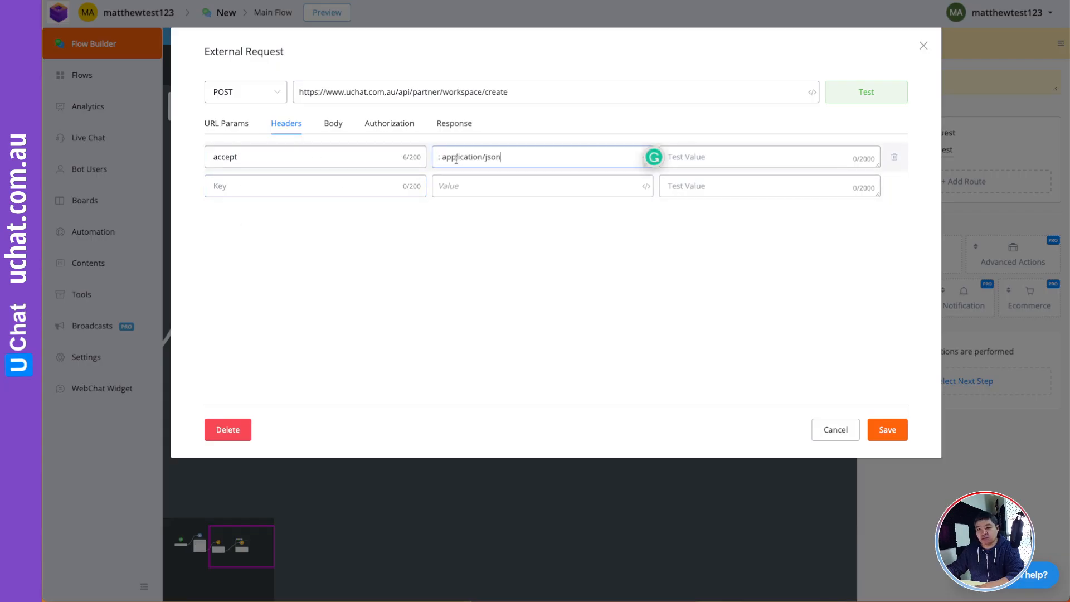
pyautogui.press('BackSpace')
pyautogui.press('BackSpace')
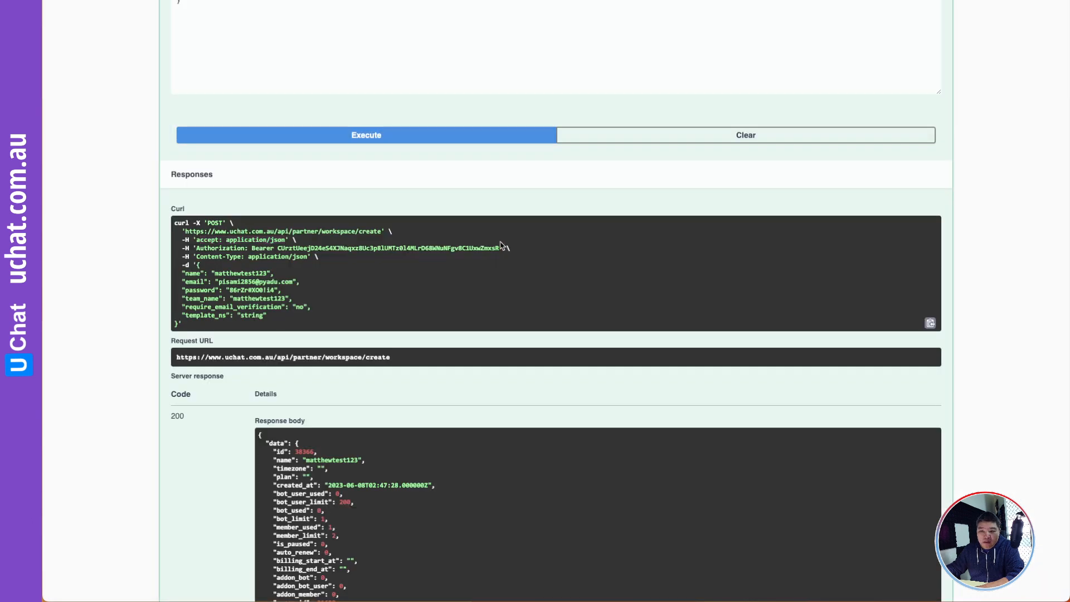
# - Add an Authorization header whose value is the Bearer token from the curl example
pyautogui.moveTo(500, 248); pyautogui.dragTo(200, 248)
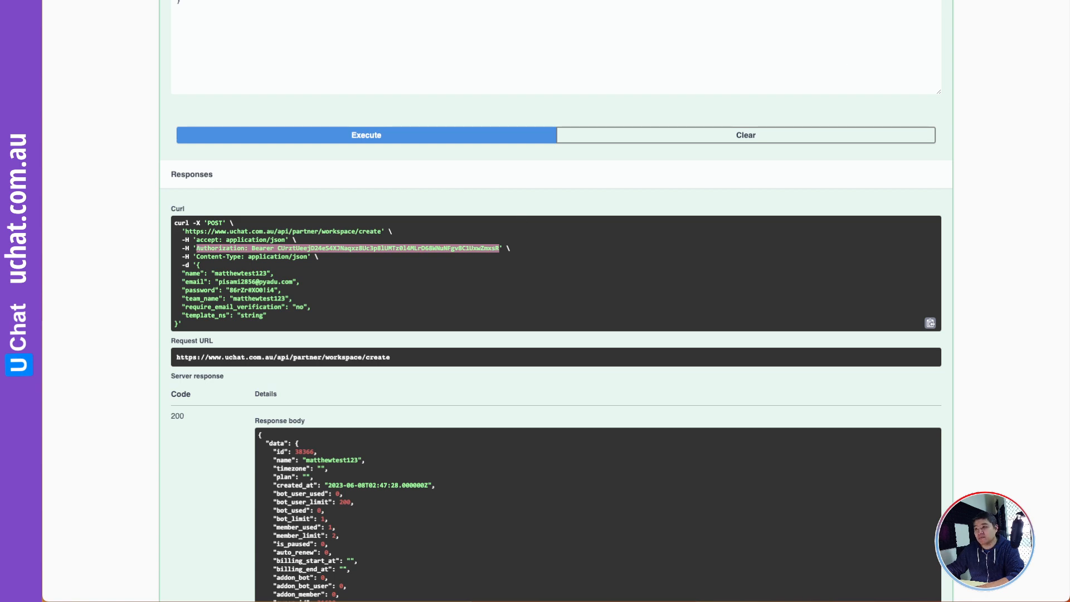
pyautogui.press('super+Tab')
pyautogui.click(245, 185)
pyautogui.press('super+v')
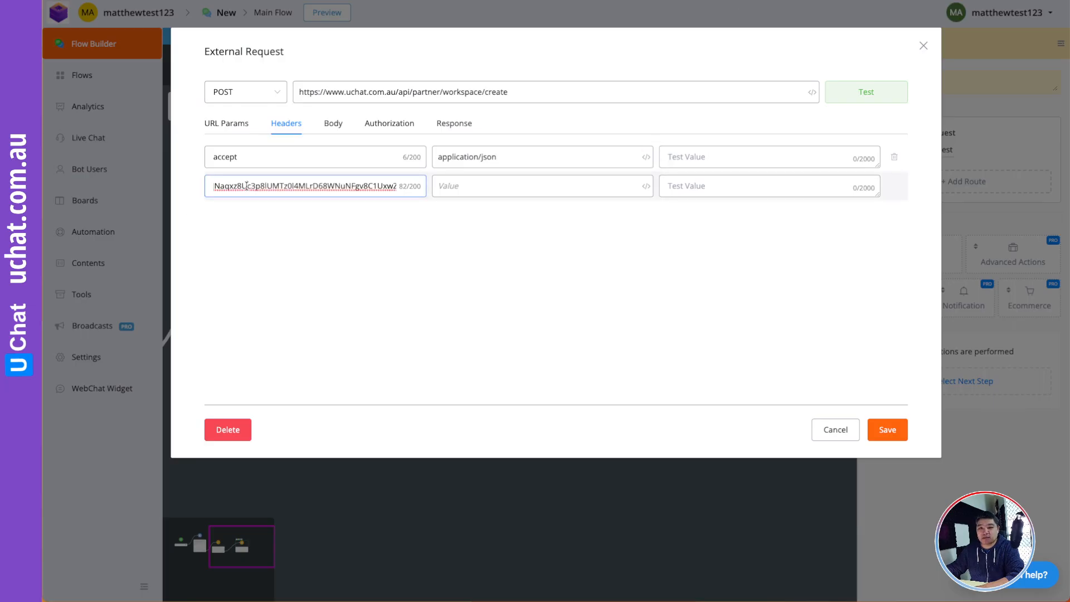
pyautogui.moveTo(245, 186); pyautogui.dragTo(199, 187)
pyautogui.click(307, 186)
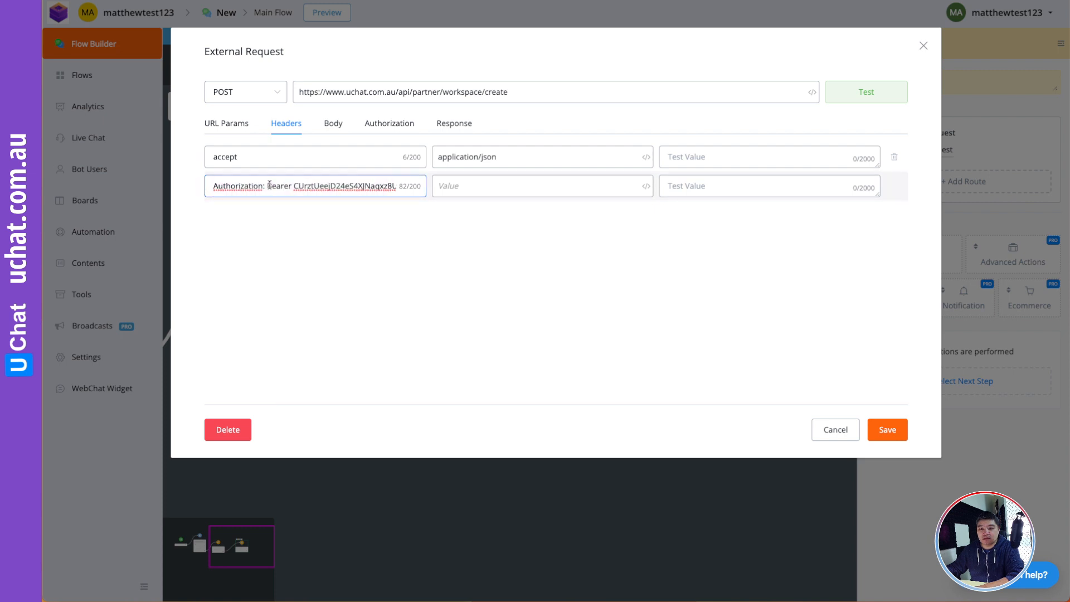
pyautogui.moveTo(268, 184); pyautogui.dragTo(442, 188)
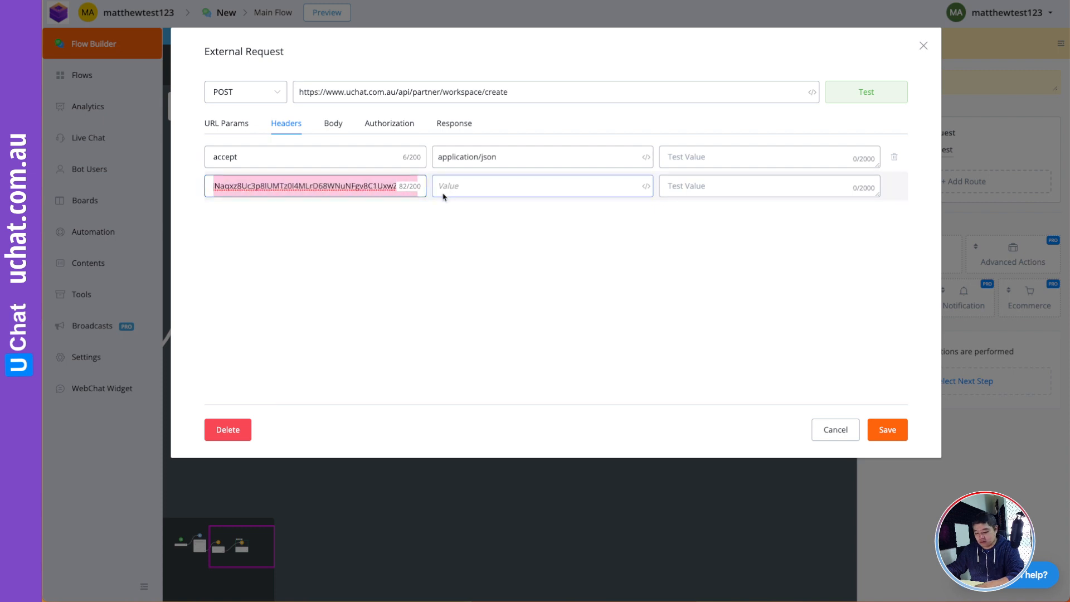
pyautogui.press('BackSpace')
pyautogui.click(477, 185)
pyautogui.hotkey('ctrl', 'v')
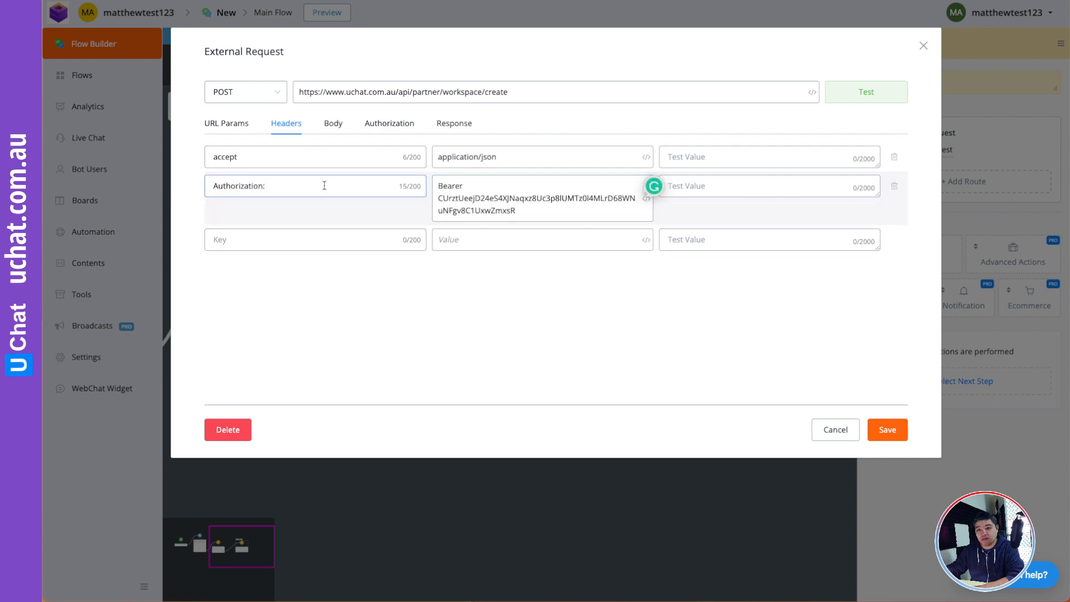
pyautogui.click(288, 186)
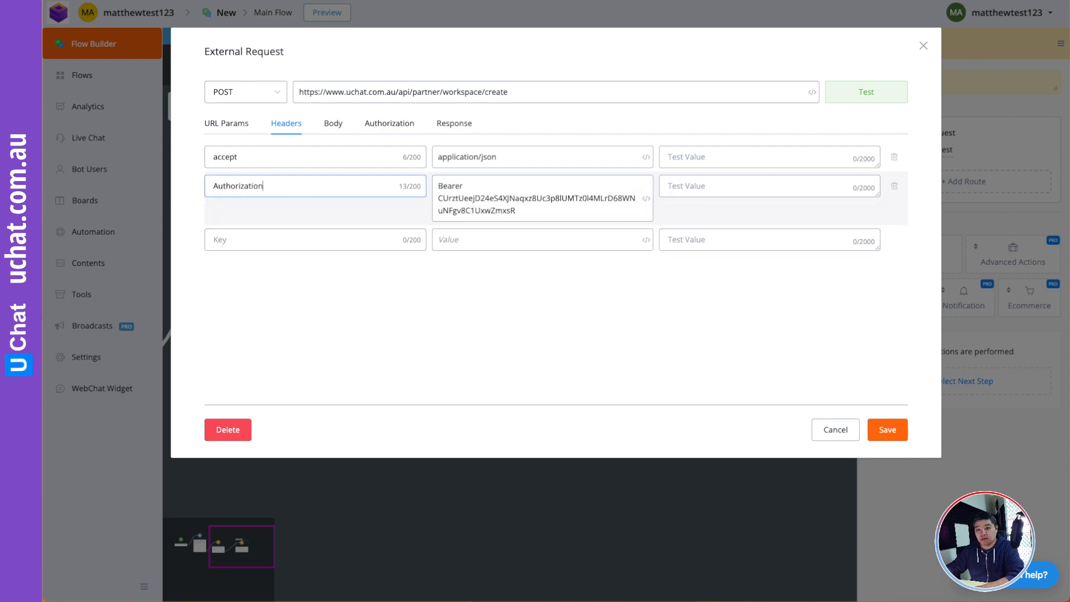
# - Add a Content-Type: application/json header and set the request body to raw JSON
pyautogui.click(268, 238)
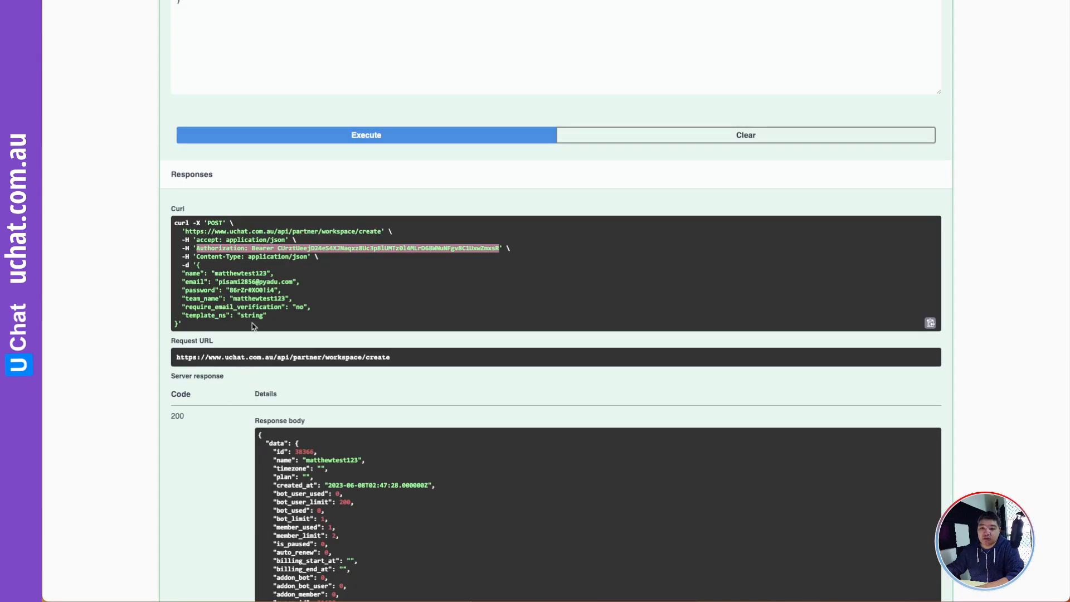
pyautogui.click(260, 268)
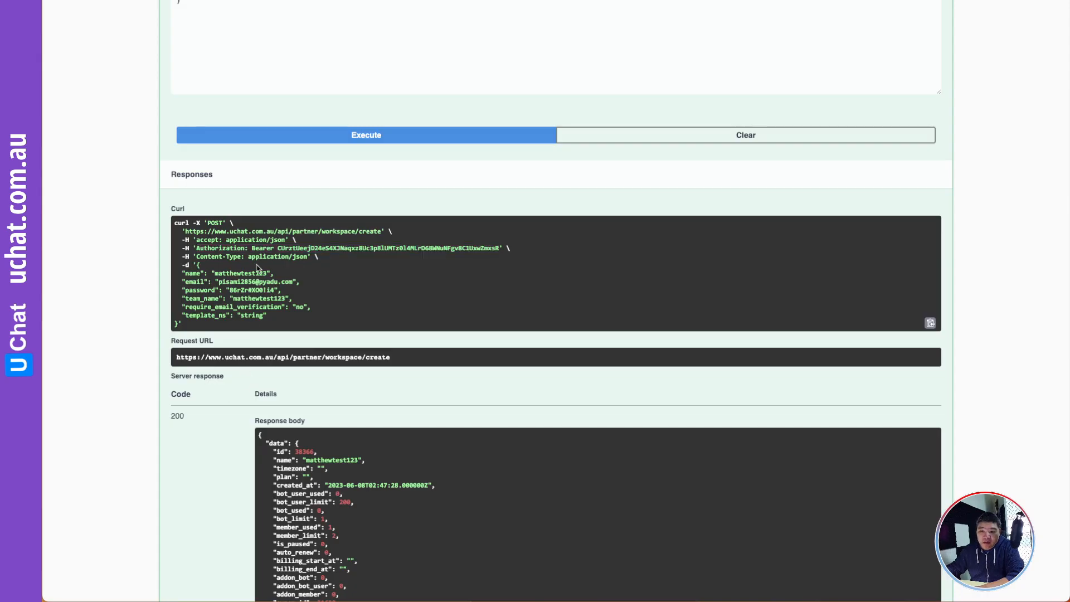
pyautogui.moveTo(307, 257); pyautogui.dragTo(200, 256)
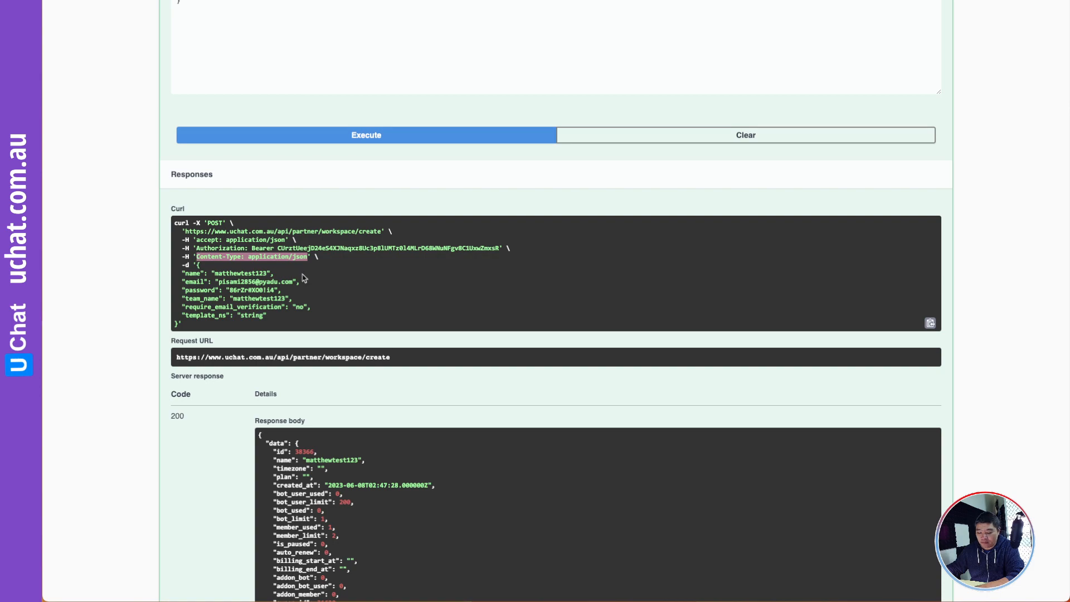
pyautogui.hotkey('alt', 'Tab')
pyautogui.click(262, 241)
pyautogui.hotkey('ctrl', 'v')
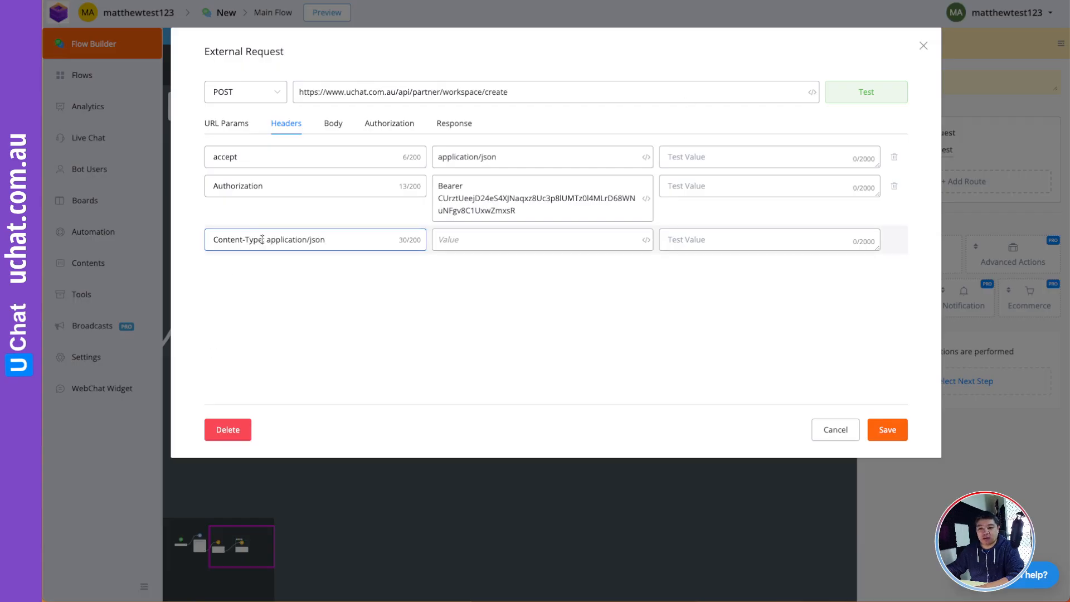
pyautogui.moveTo(262, 240); pyautogui.dragTo(362, 242)
pyautogui.hotkey('ctrl', 'x')
pyautogui.click(443, 239)
pyautogui.hotkey('ctrl', 'v')
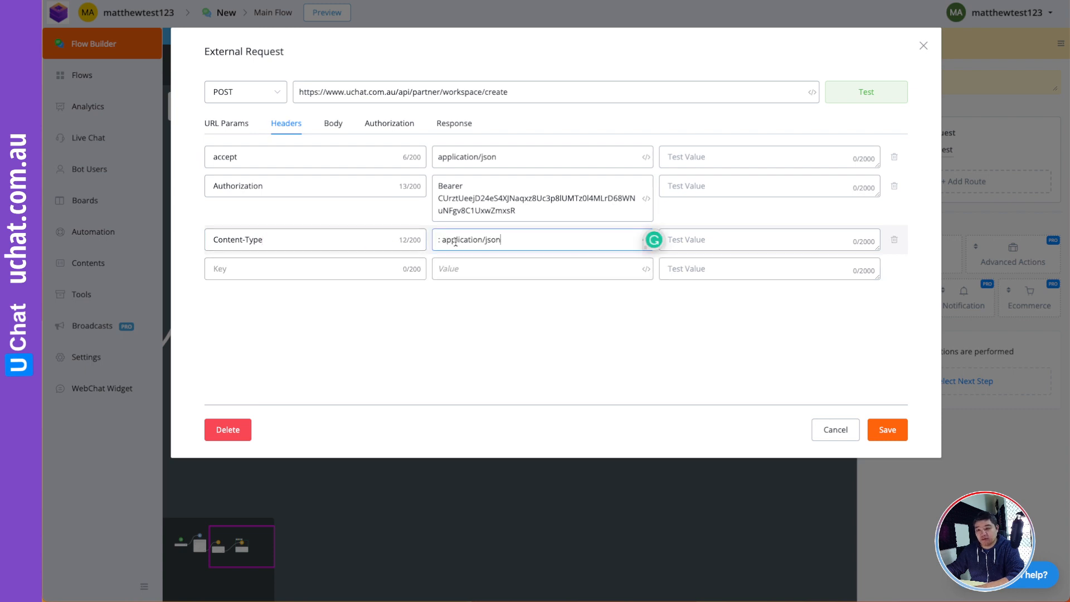
pyautogui.press('BackSpace')
pyautogui.press('BackSpace')
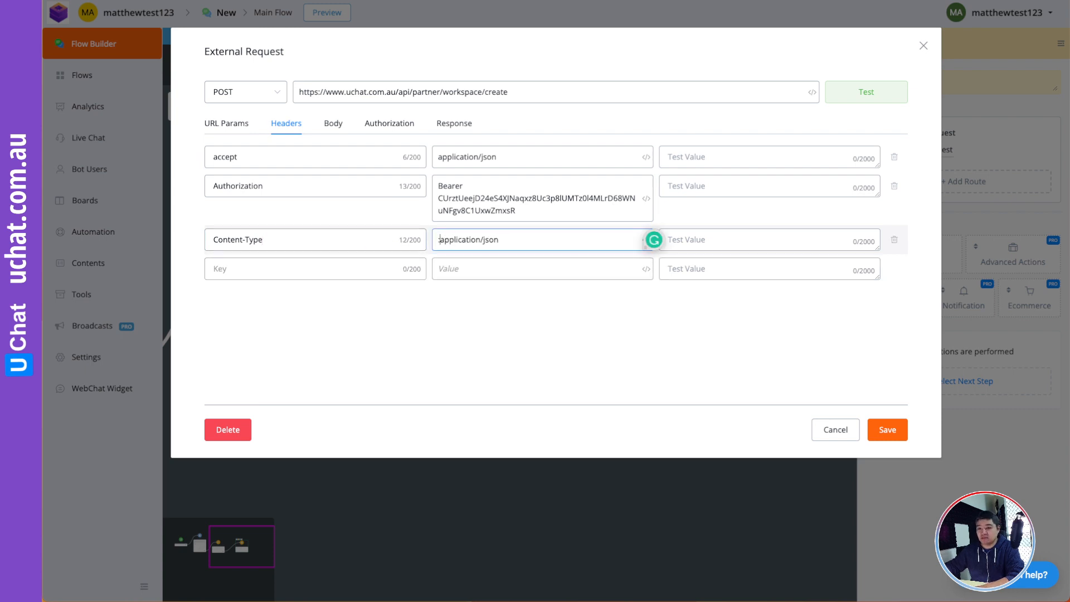
pyautogui.click(332, 123)
pyautogui.click(551, 152)
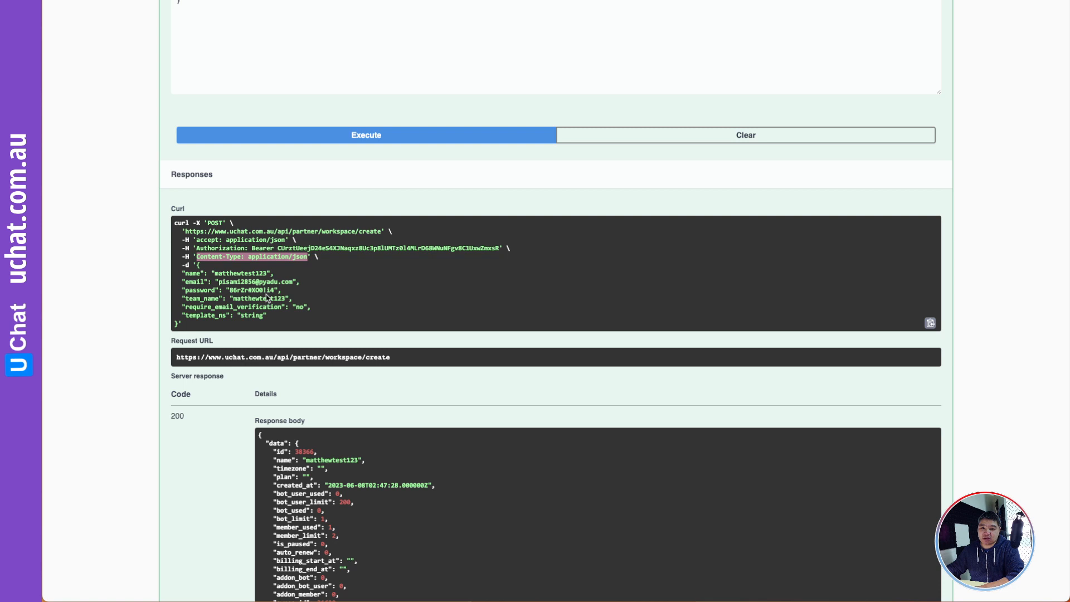
# - Paste the JSON body from the Swagger curl example into the request body
pyautogui.click(267, 298)
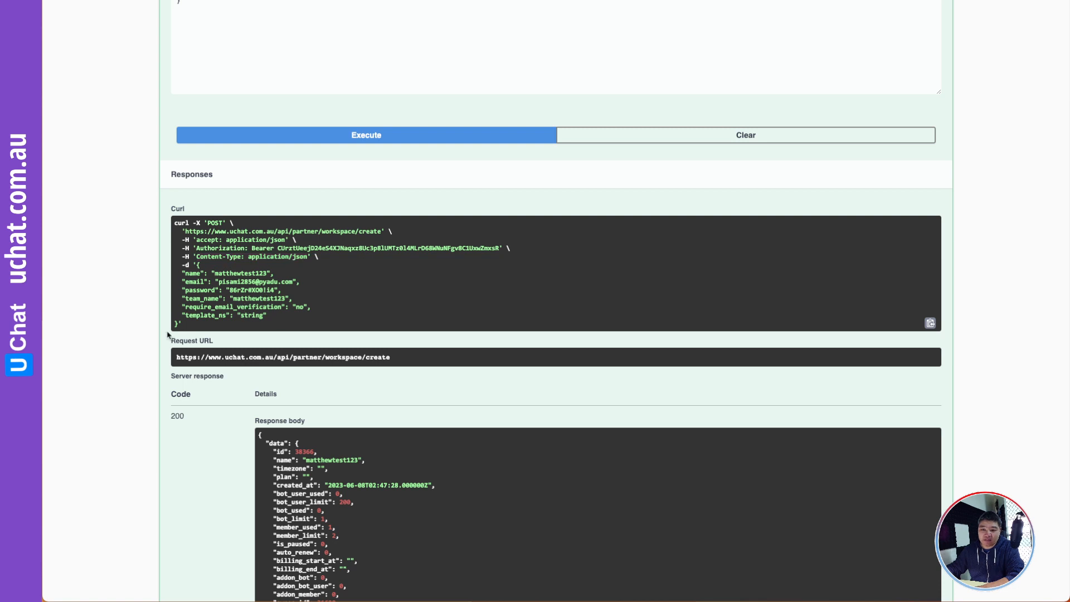
pyautogui.moveTo(178, 325); pyautogui.dragTo(198, 266)
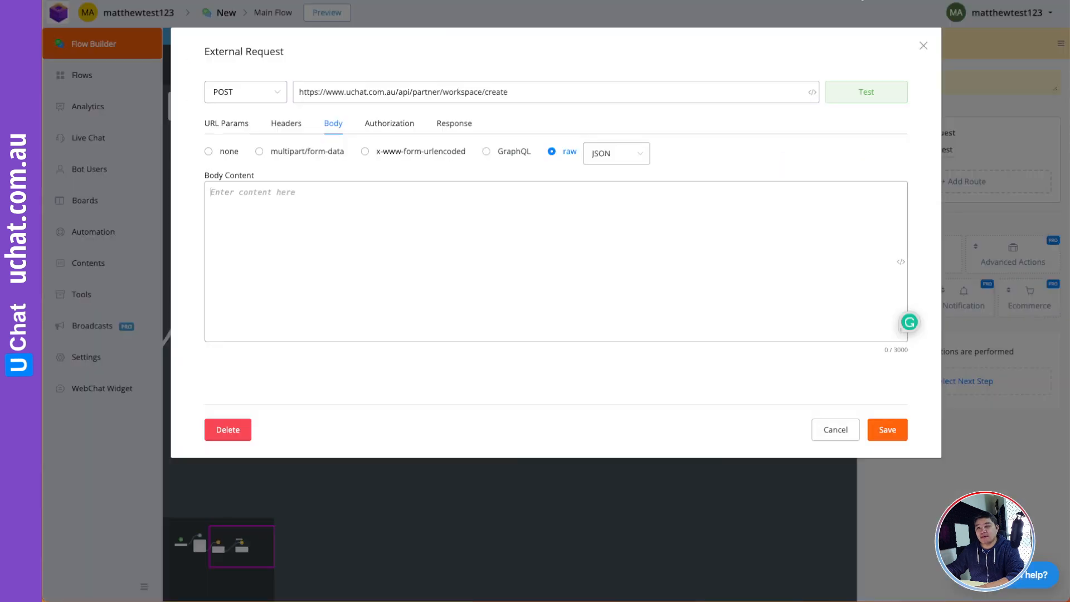
pyautogui.click(342, 230)
pyautogui.hotkey('ctrl', 'v')
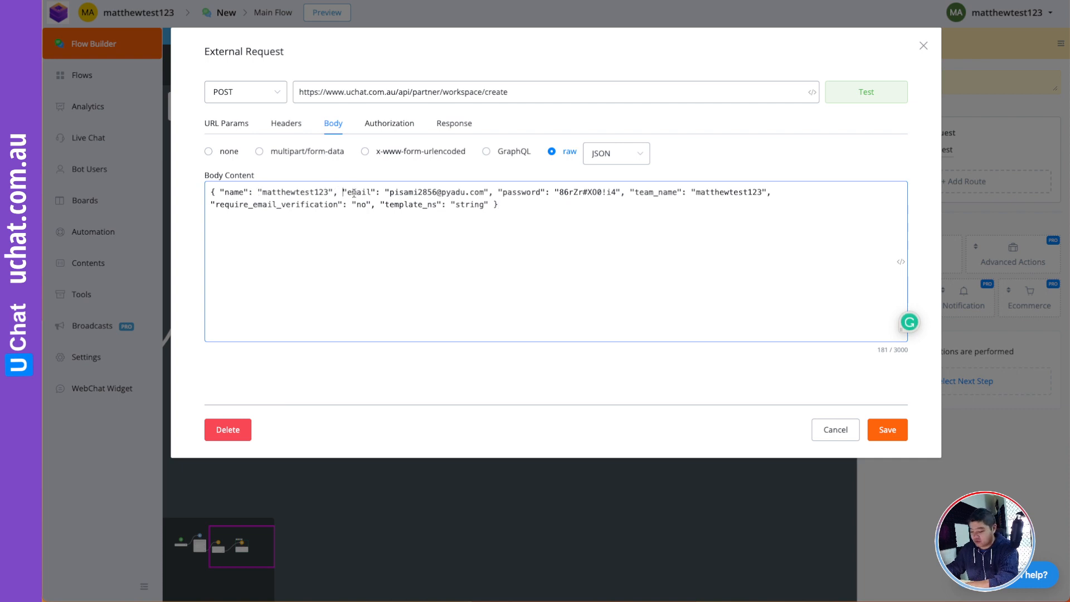
# - Put name, email, password, team_name, require_email_verification and template_ns each on its own line
pyautogui.press('Return')
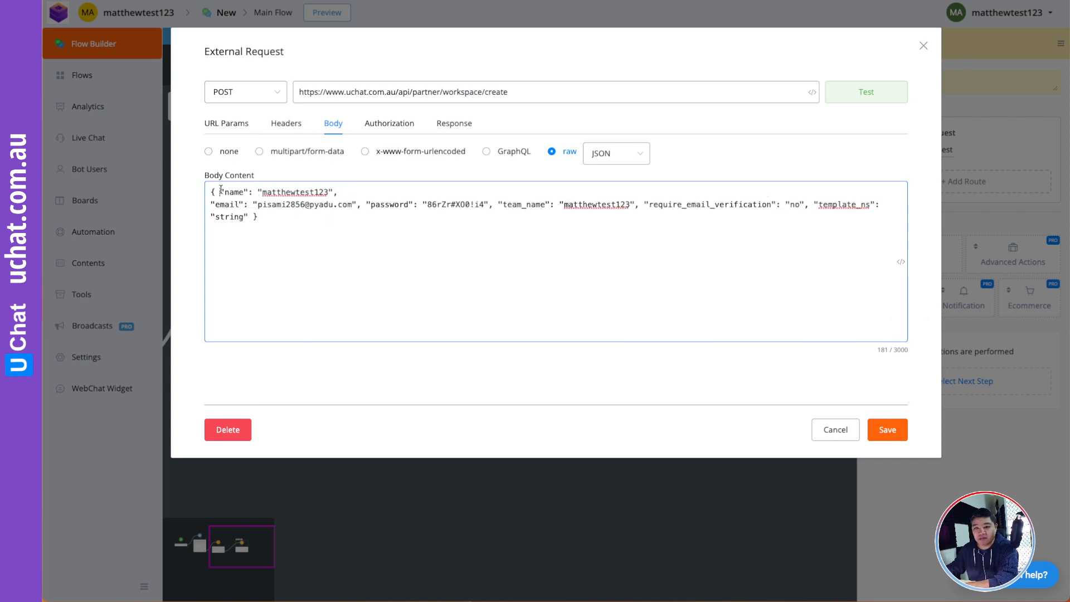
pyautogui.click(221, 191)
pyautogui.press('Return')
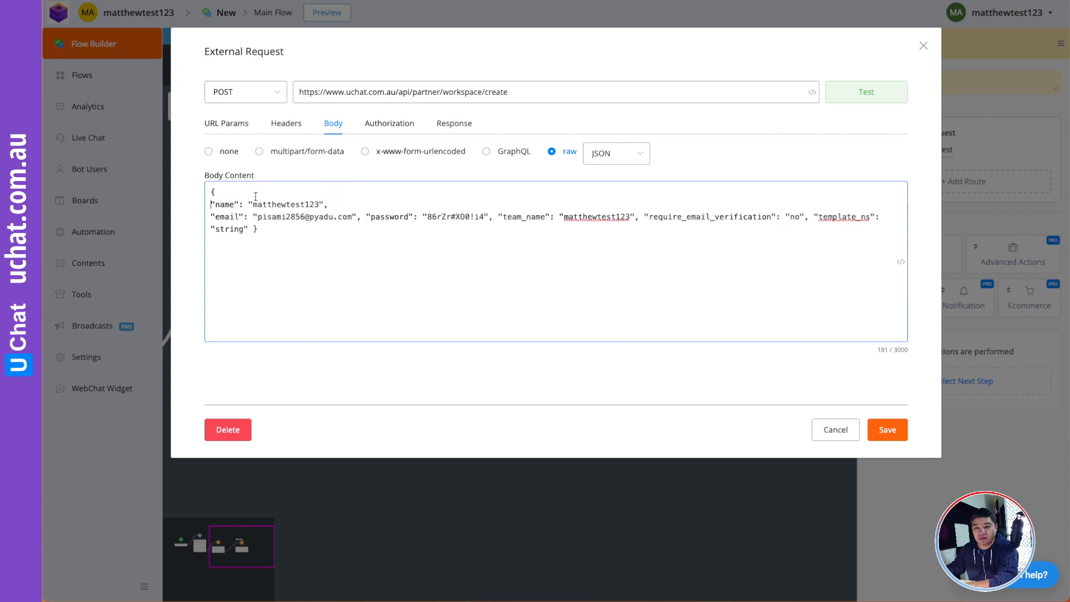
pyautogui.click(368, 216)
pyautogui.press('Return')
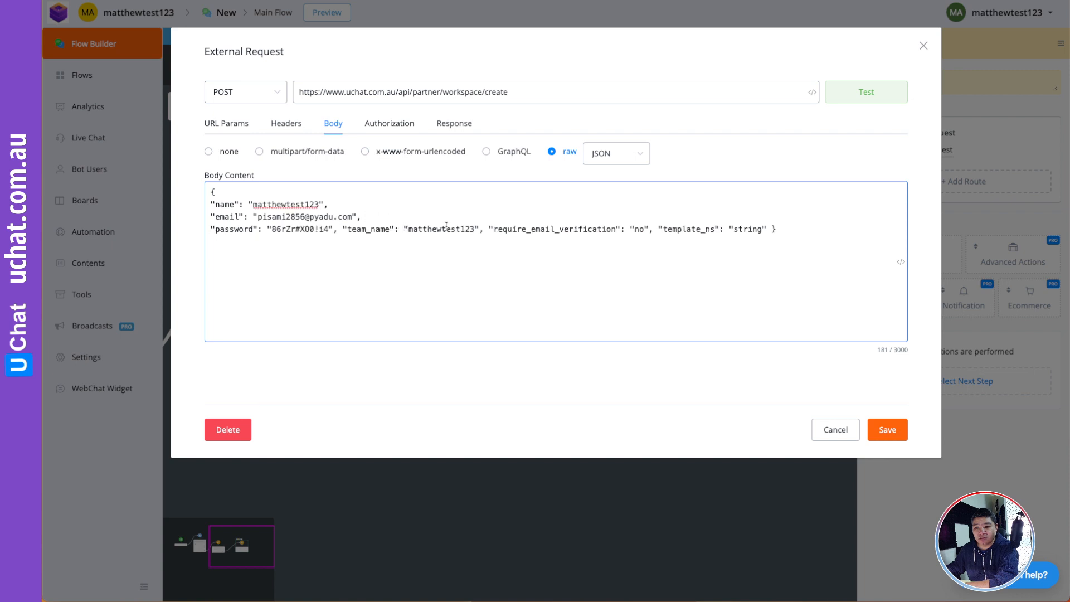
pyautogui.click(343, 227)
pyautogui.press('Return')
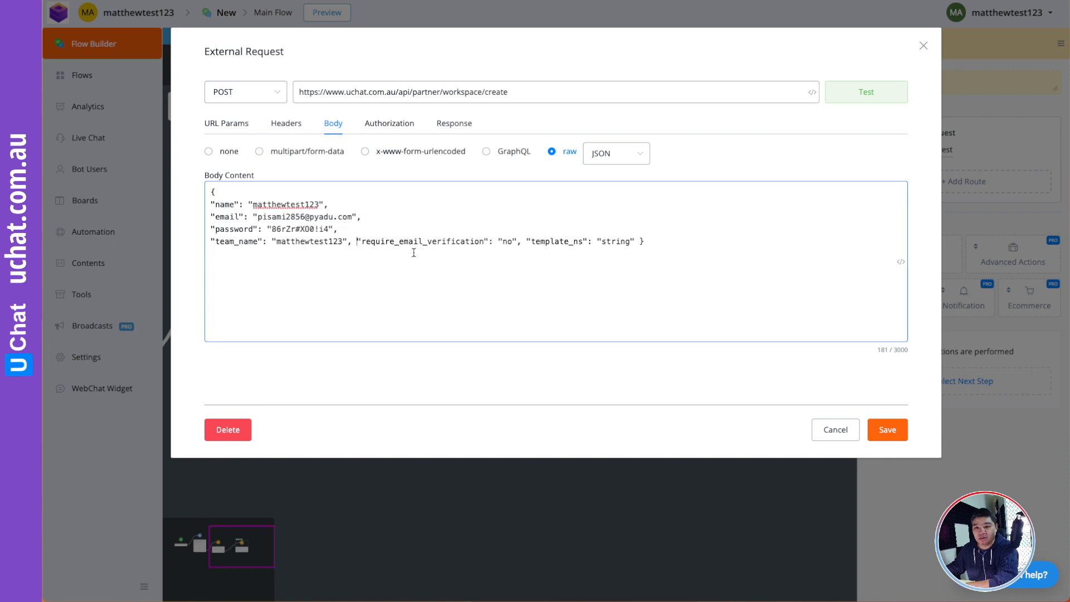
pyautogui.press('Return')
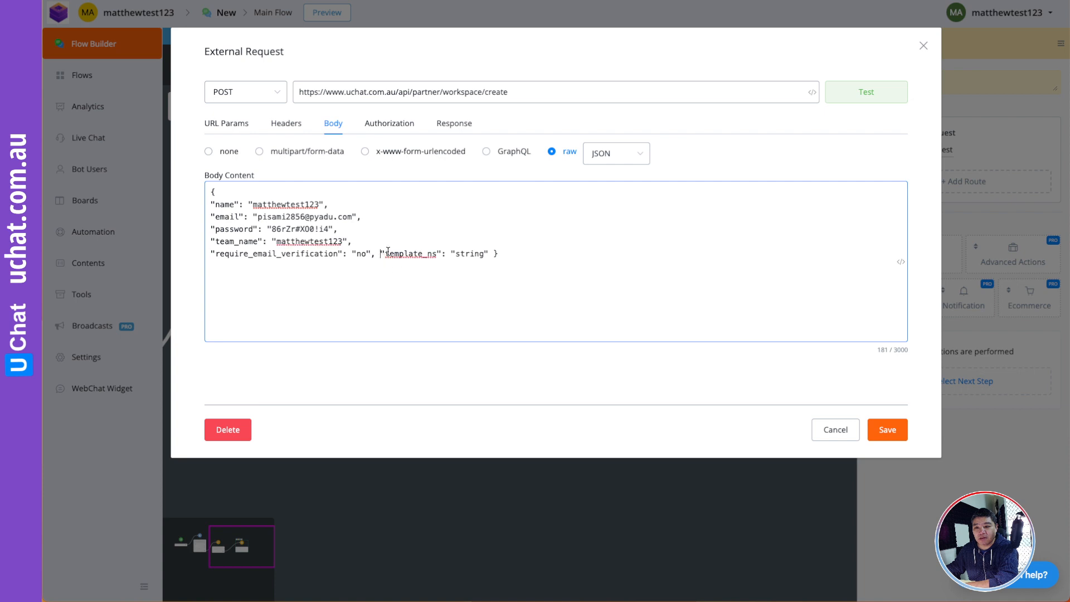
pyautogui.press('Return')
pyautogui.press('Return')
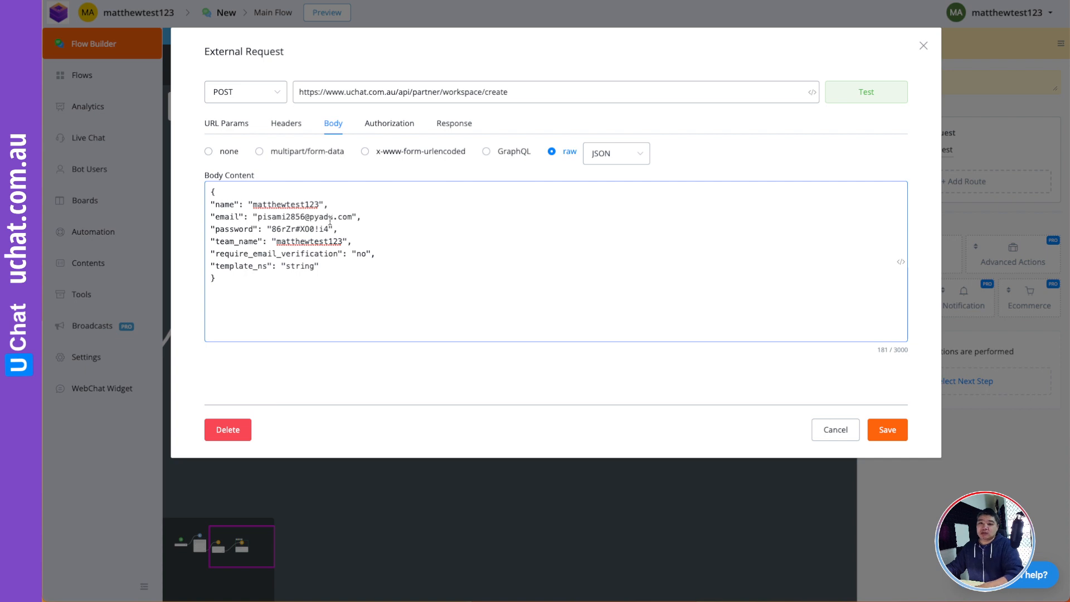
pyautogui.moveTo(320, 204); pyautogui.dragTo(252, 204)
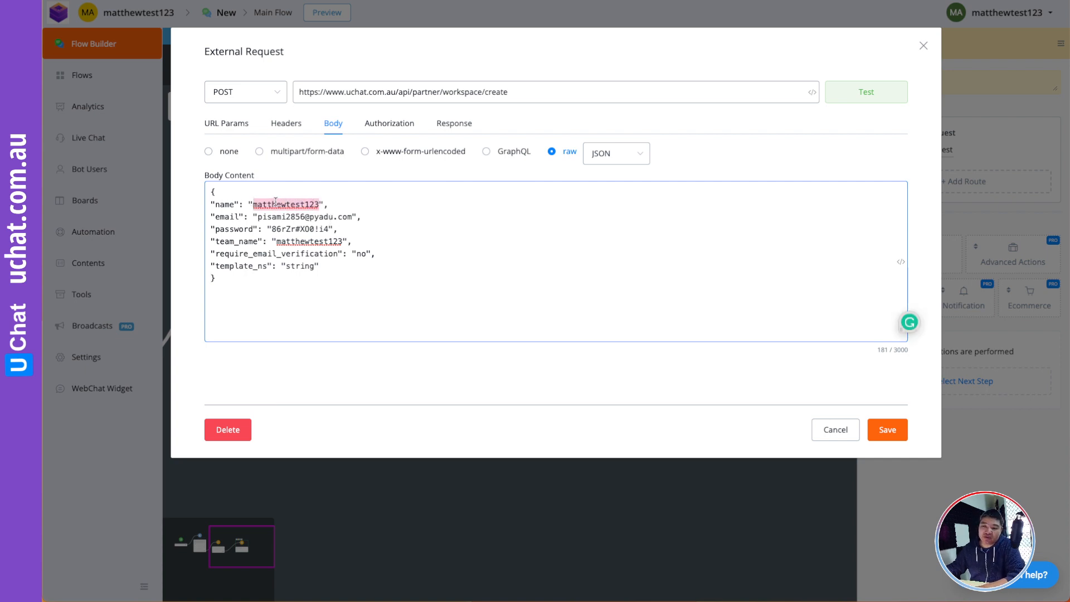
# - Clear the sample name value, then insert and remove misplaced First Name chips
pyautogui.press('BackSpace')
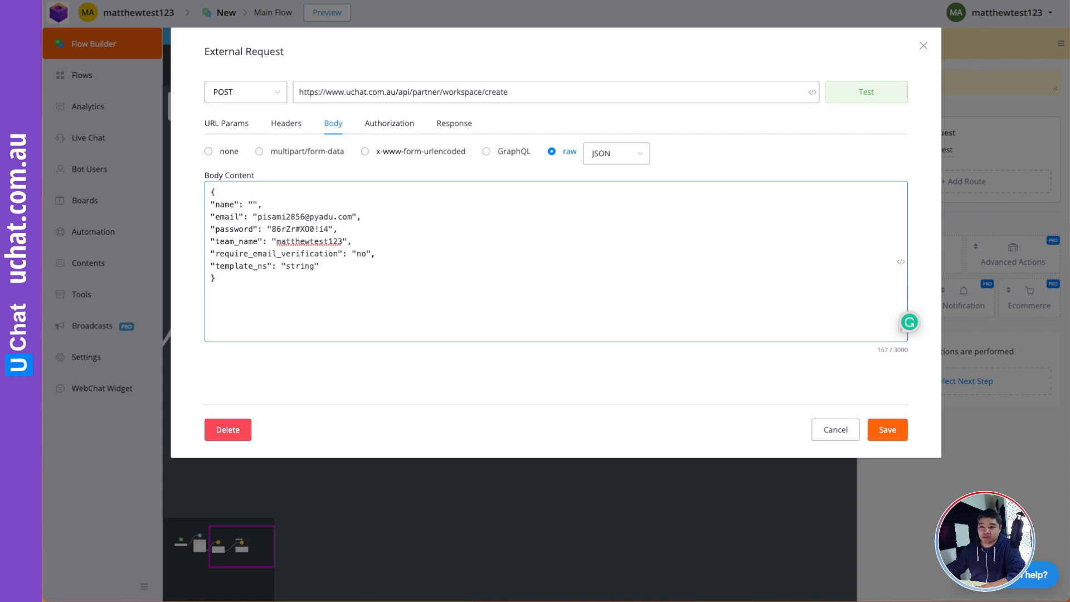
pyautogui.click(900, 261)
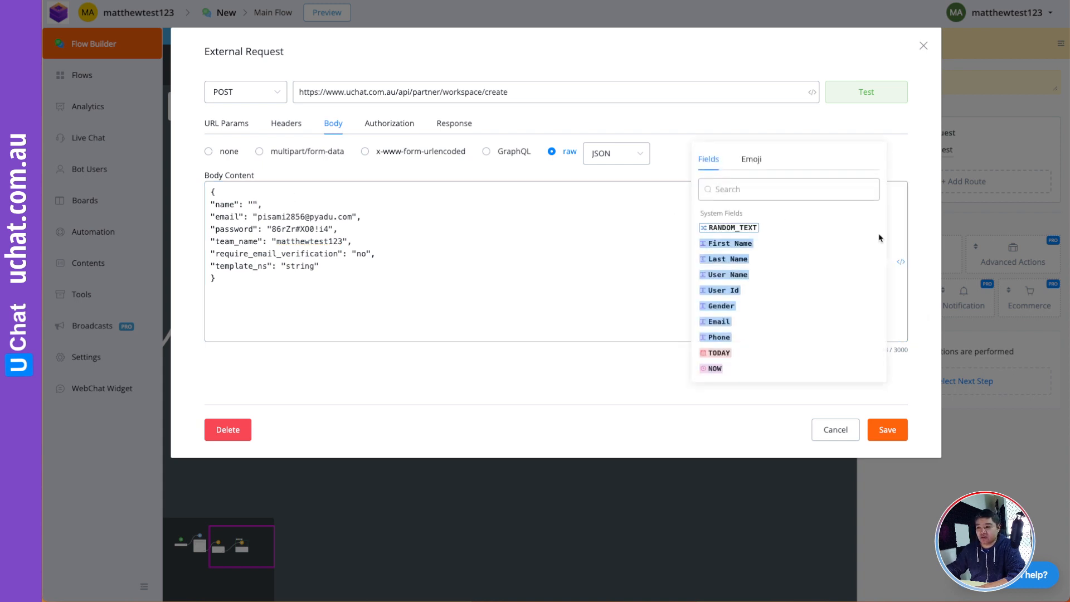
pyautogui.click(739, 244)
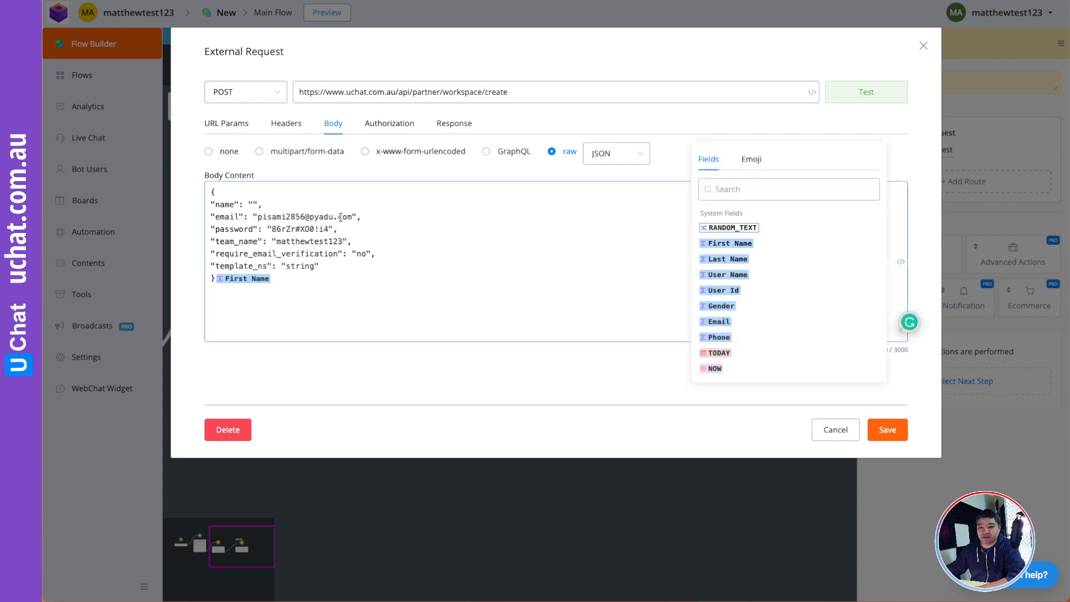
pyautogui.click(309, 281)
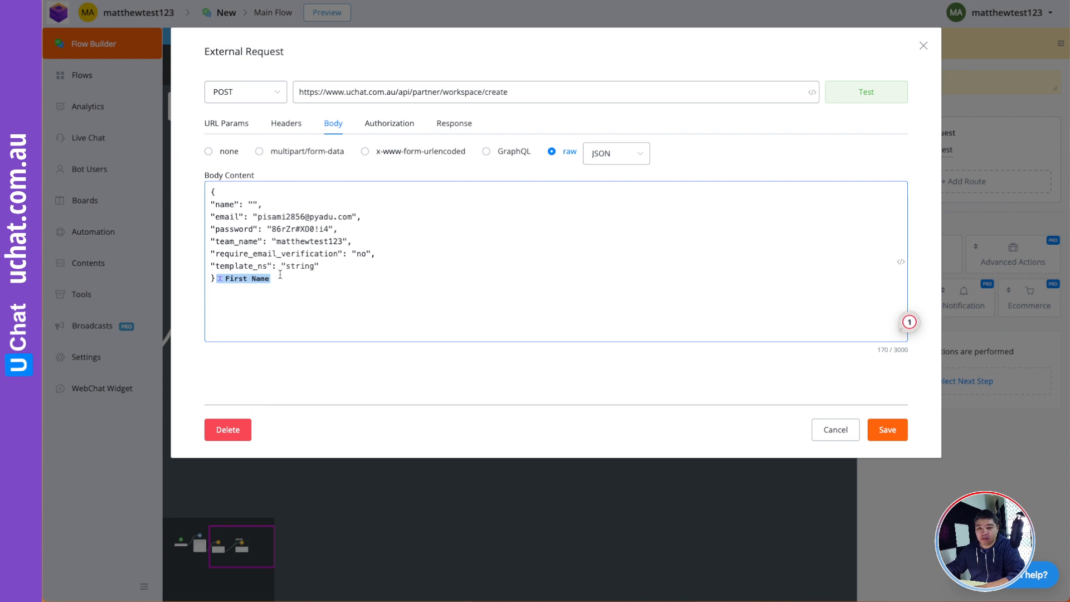
pyautogui.press('BackSpace')
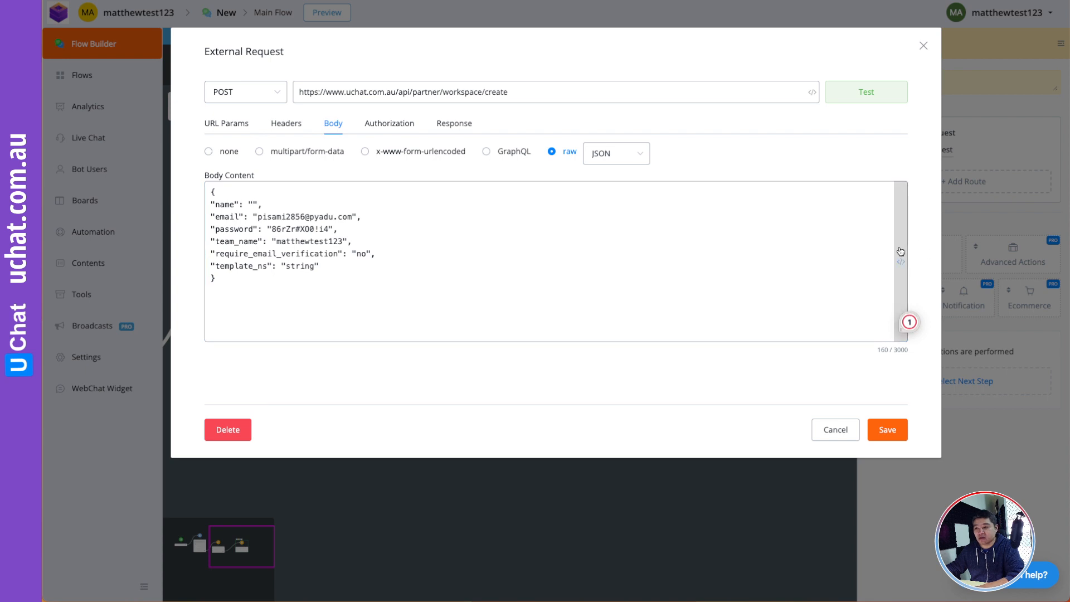
pyautogui.click(900, 261)
pyautogui.click(727, 244)
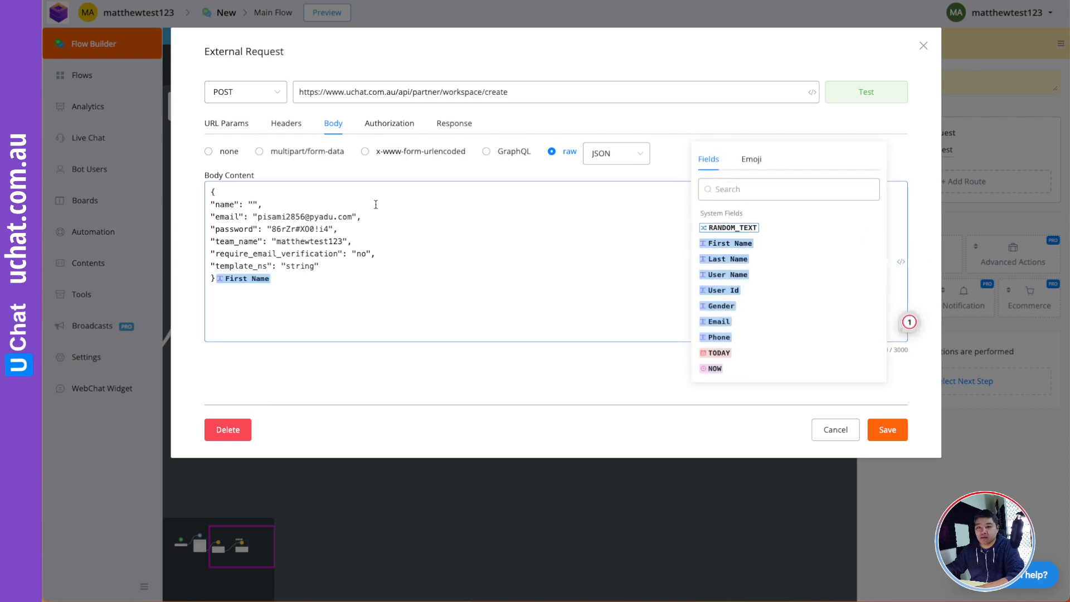
pyautogui.press('BackSpace')
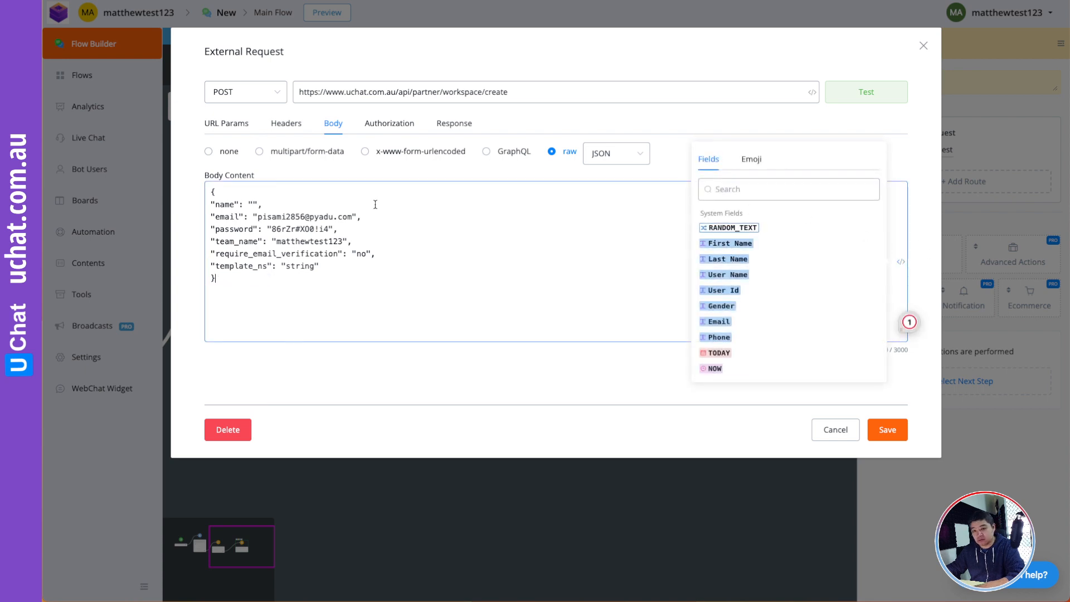
pyautogui.click(255, 204)
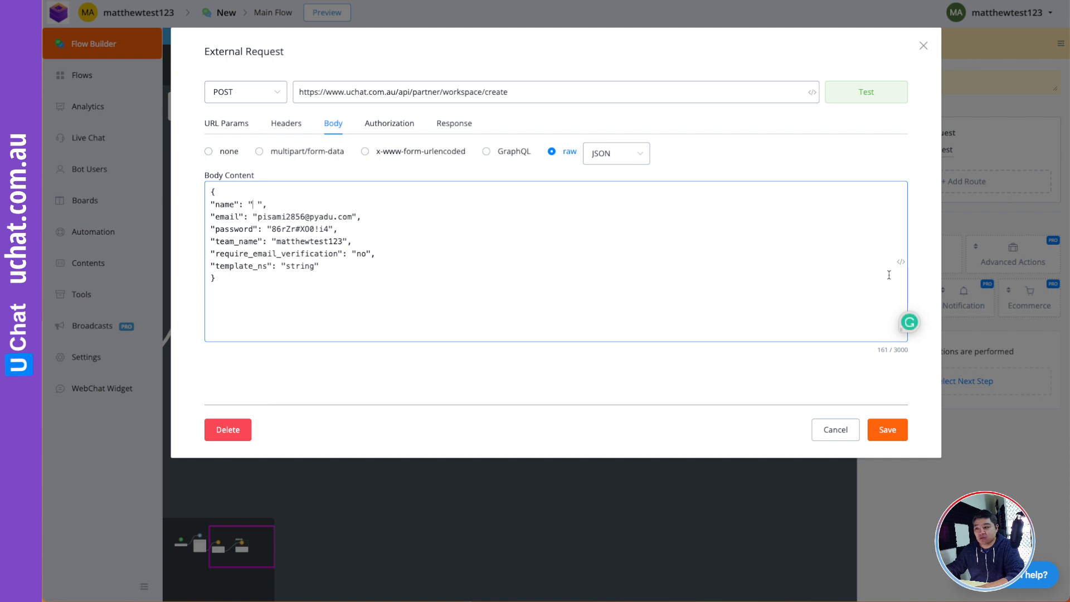
pyautogui.click(900, 262)
pyautogui.click(730, 245)
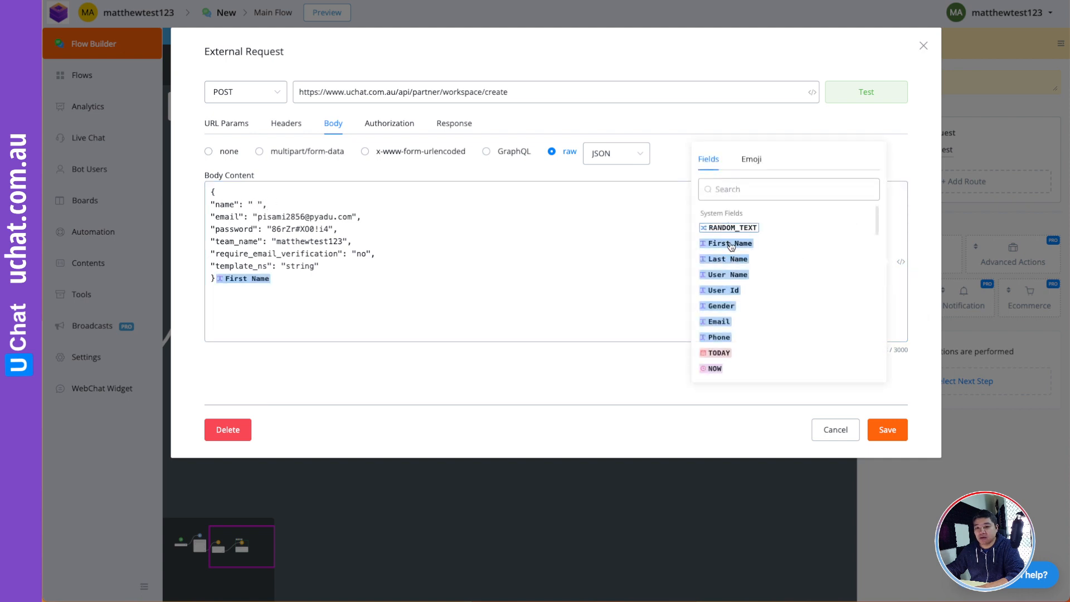
pyautogui.press('BackSpace')
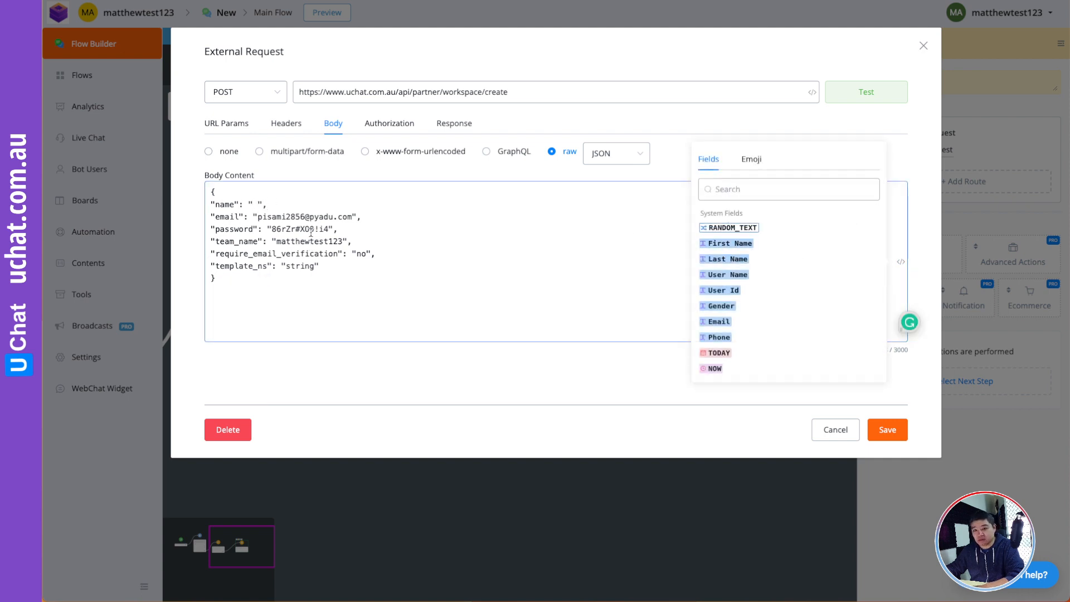
pyautogui.click(257, 203)
# - Insert First Name below the closing brace, cut it, and paste it into the name value
pyautogui.click(227, 278)
pyautogui.press('Return')
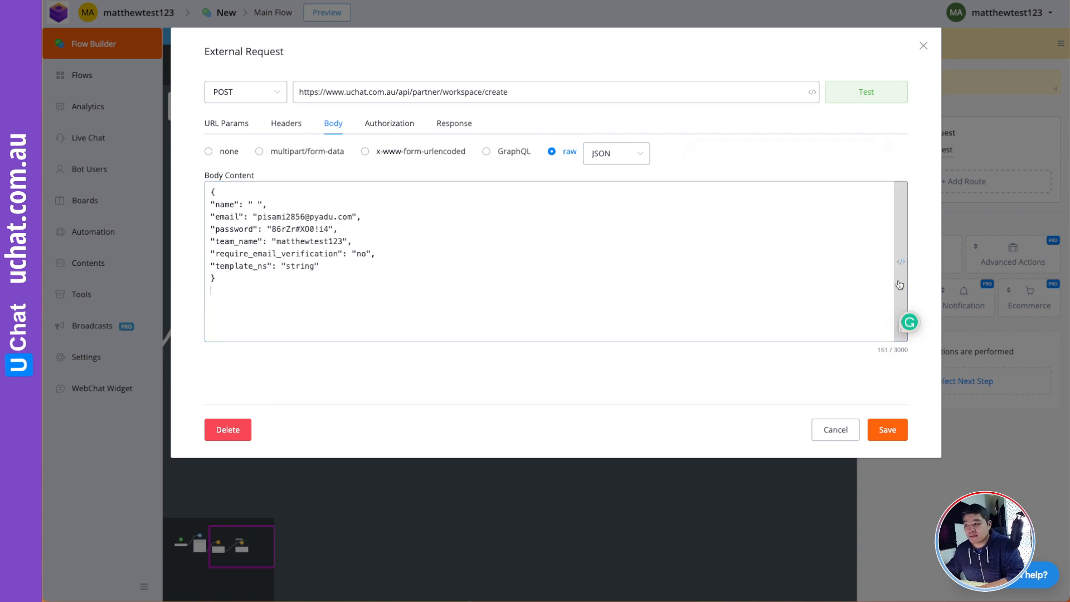
pyautogui.click(900, 261)
pyautogui.click(730, 243)
pyautogui.click(220, 279)
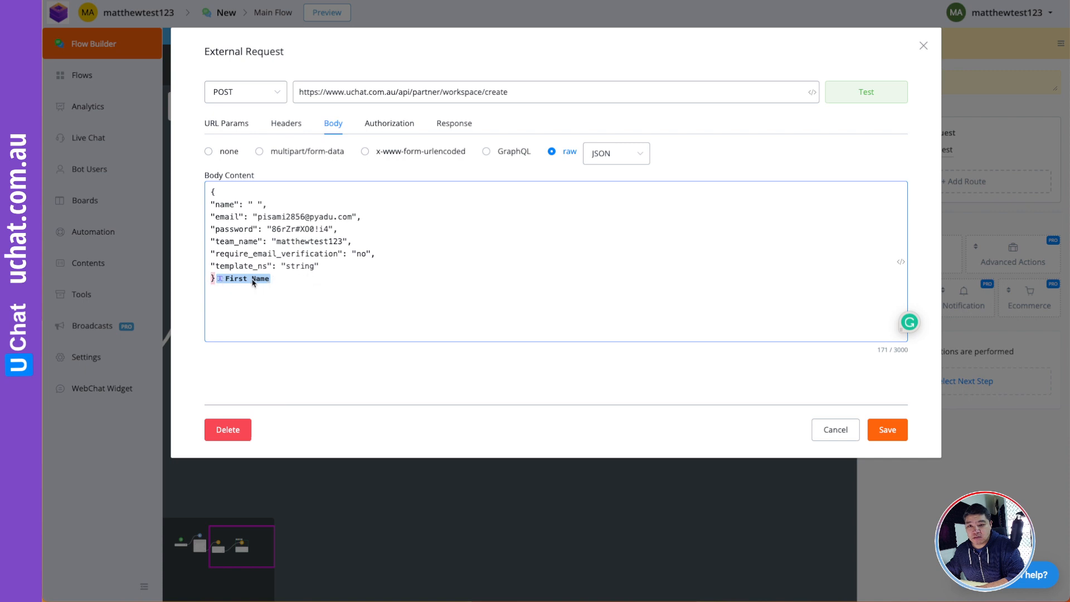
pyautogui.click(216, 276)
pyautogui.press('Return')
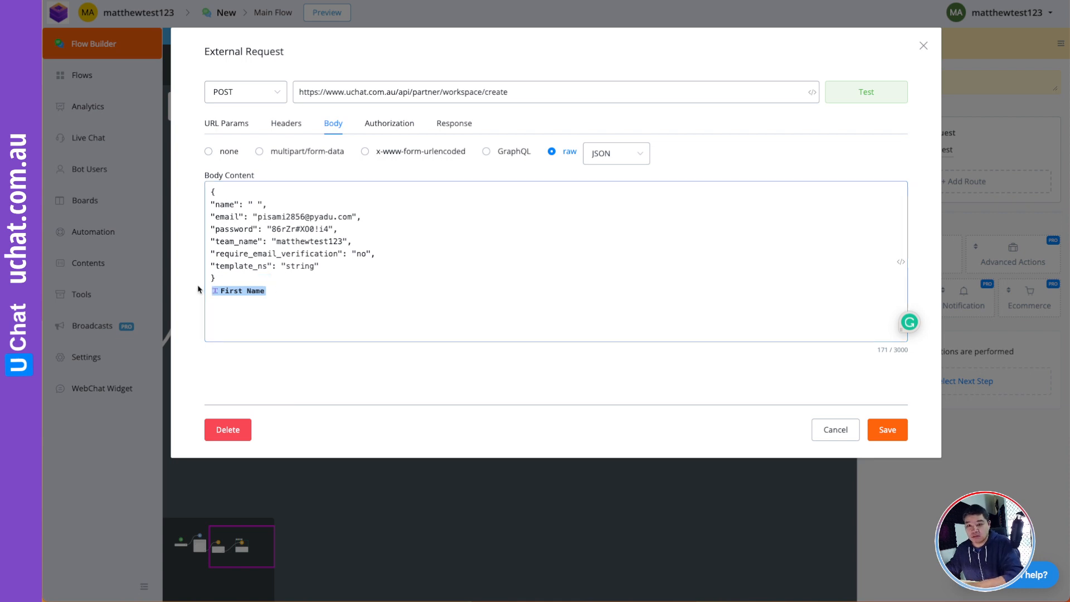
pyautogui.press('Delete')
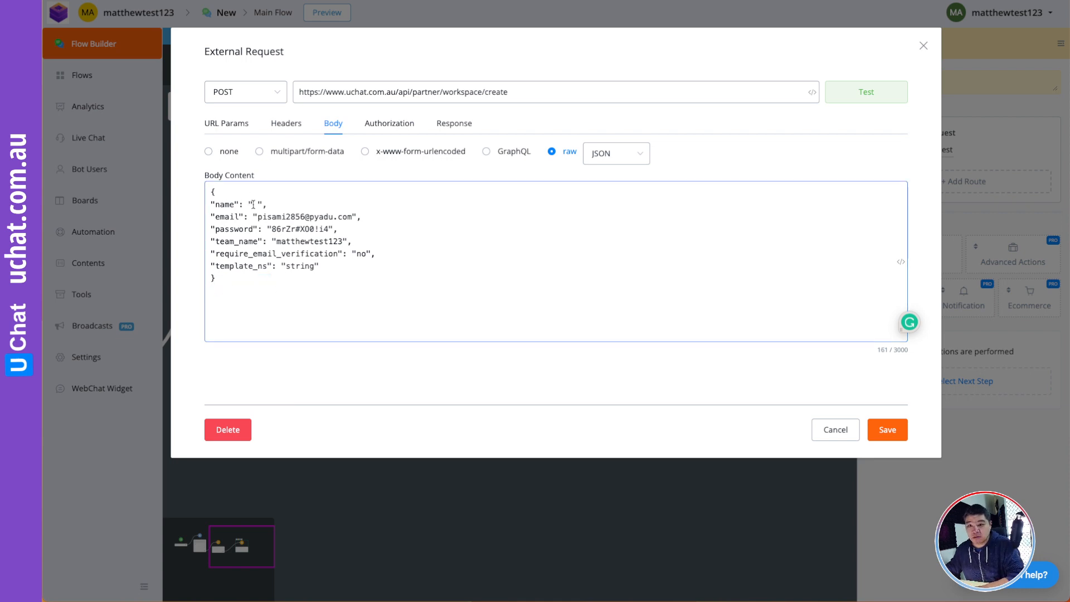
pyautogui.hotkey('ctrl', 'v')
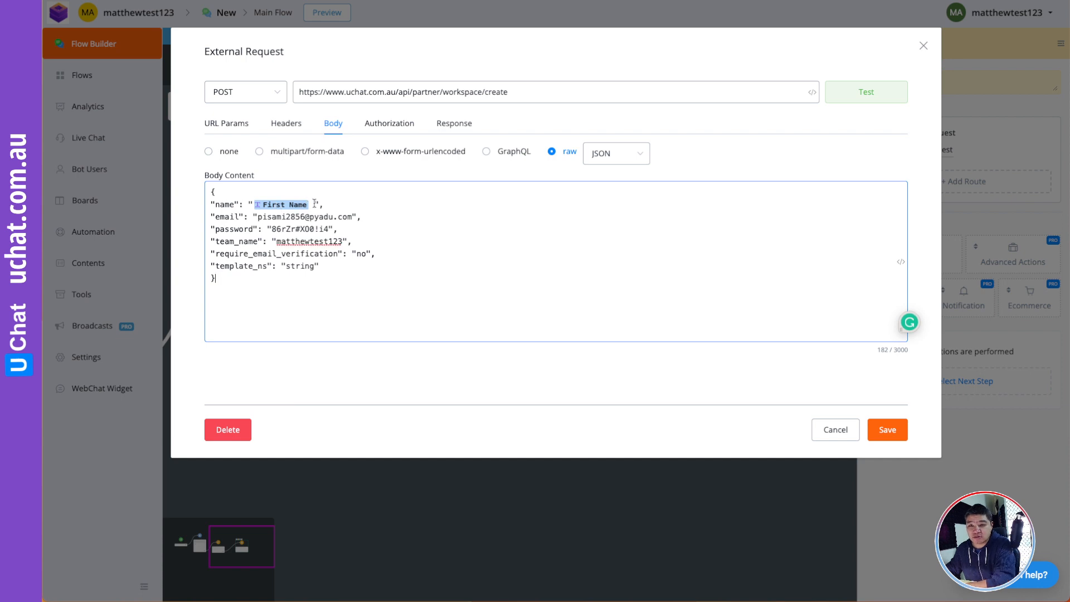
pyautogui.press('BackSpace')
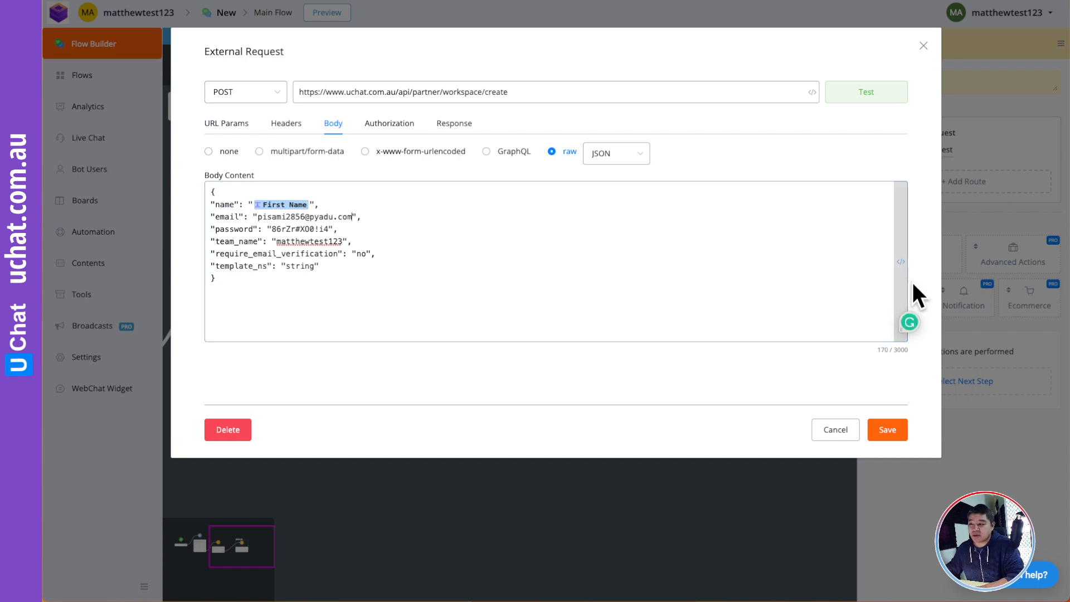
# - Insert the Email field, cut it, and clear the sample address from the email value
pyautogui.click(900, 262)
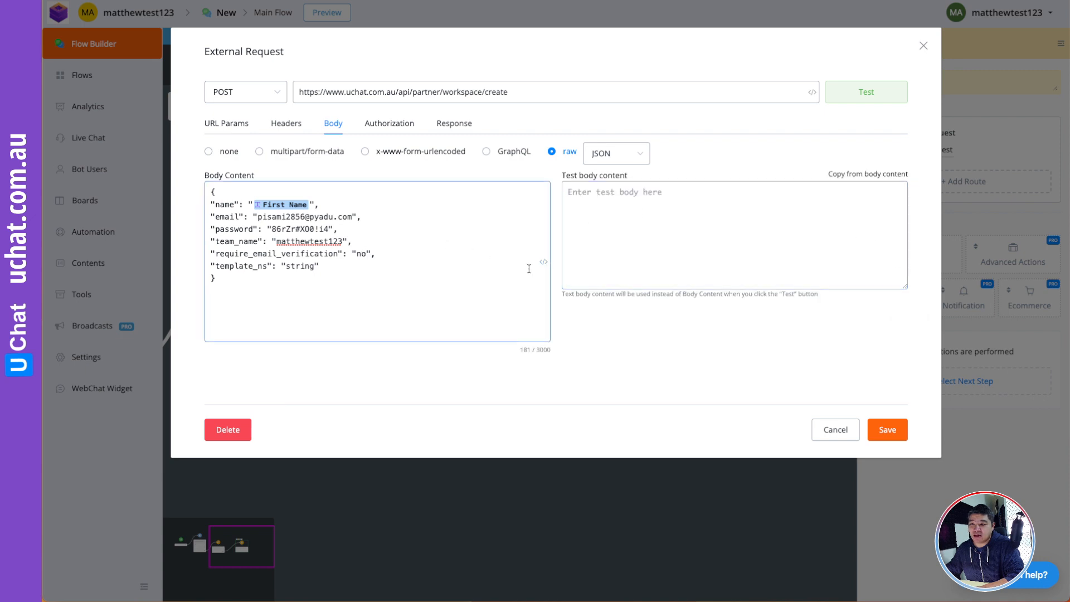
pyautogui.click(543, 262)
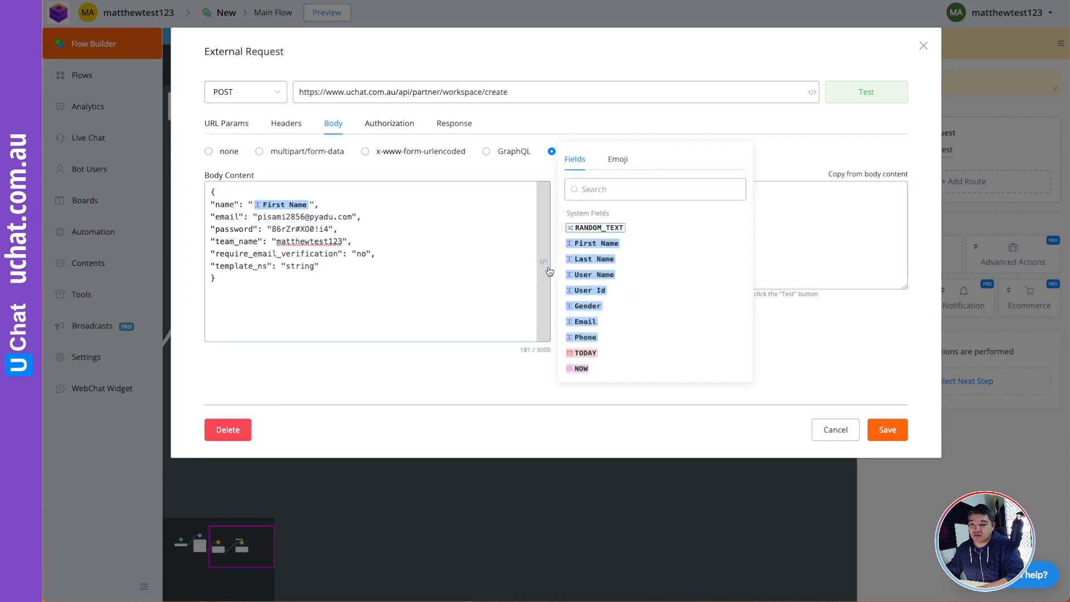
pyautogui.click(585, 321)
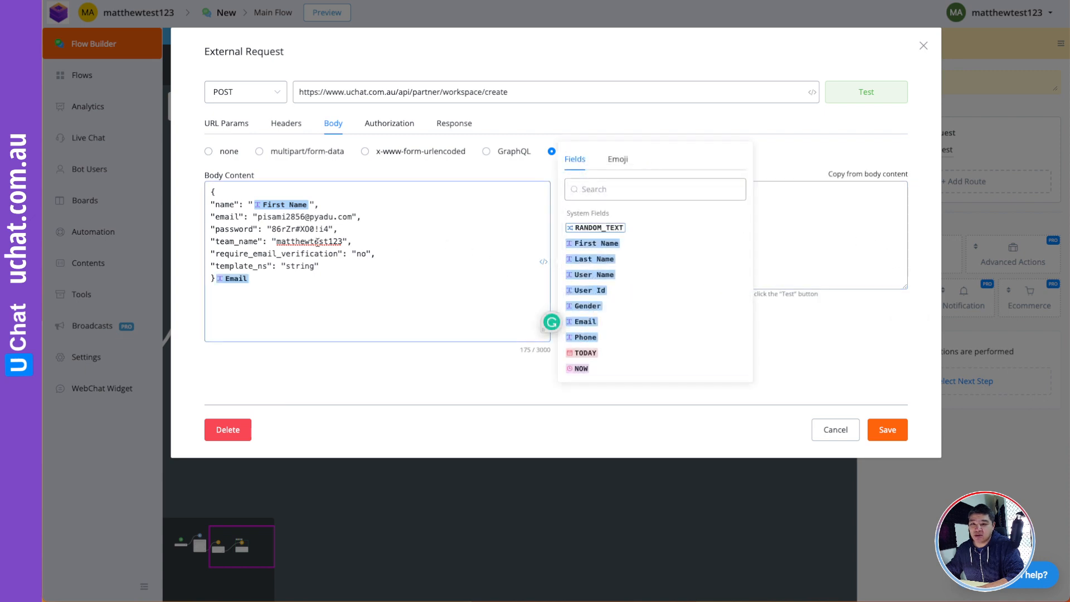
pyautogui.click(214, 278)
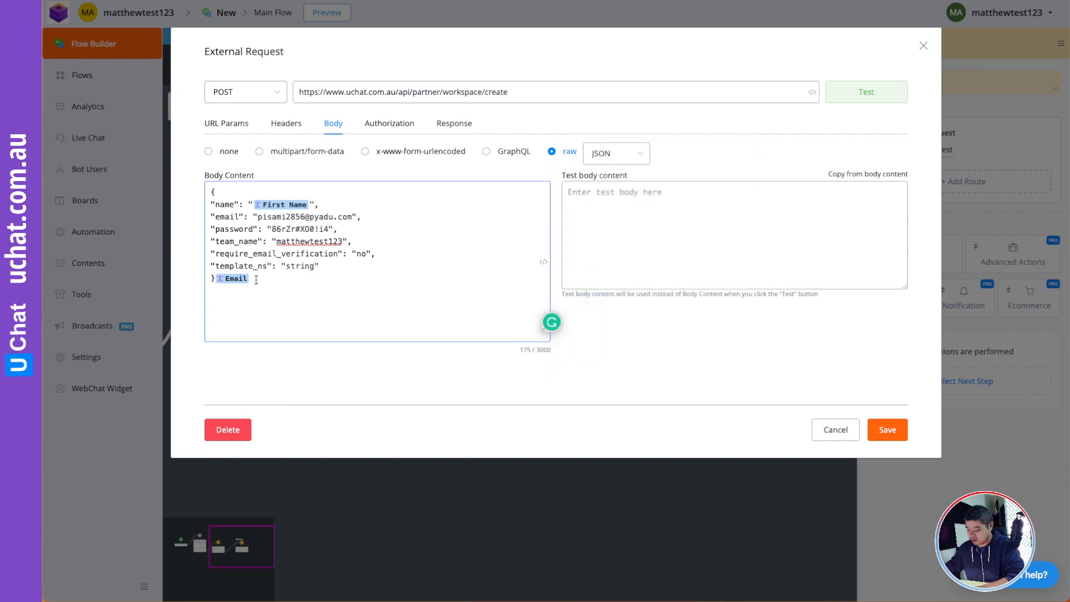
pyautogui.press('Return')
pyautogui.moveTo(258, 292); pyautogui.dragTo(186, 292)
pyautogui.press('super+x')
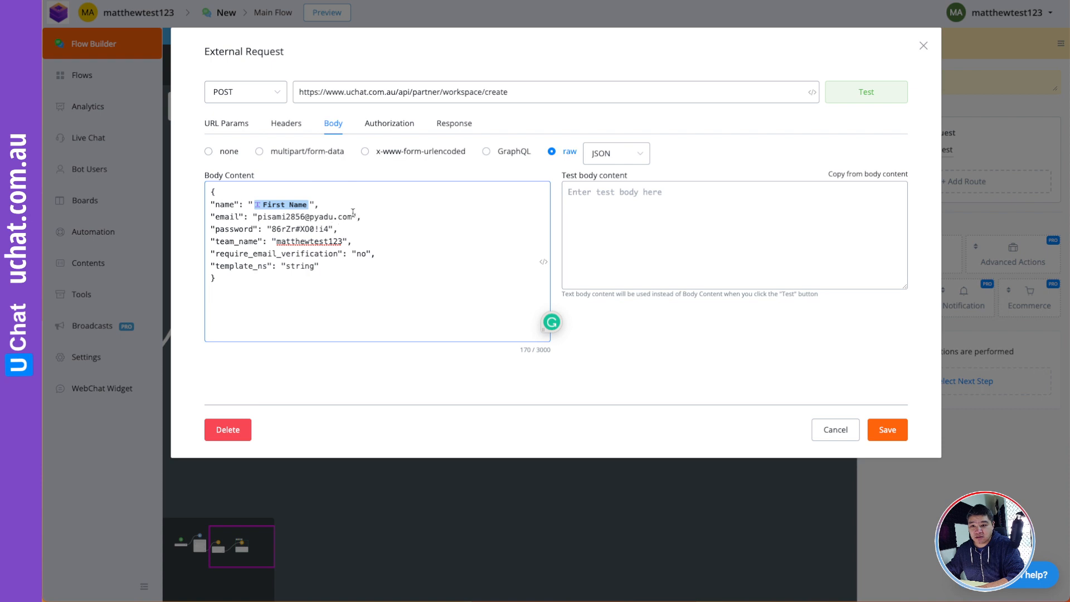
pyautogui.press('BackSpace')
pyautogui.press('BackSpace')
pyautogui.press('BackSpace')
pyautogui.press('BackSpace')
pyautogui.press('BackSpace')
pyautogui.press('BackSpace')
pyautogui.press('BackSpace')
pyautogui.press('BackSpace')
pyautogui.press('BackSpace')
pyautogui.press('BackSpace')
pyautogui.press('BackSpace')
pyautogui.press('BackSpace')
pyautogui.press('BackSpace')
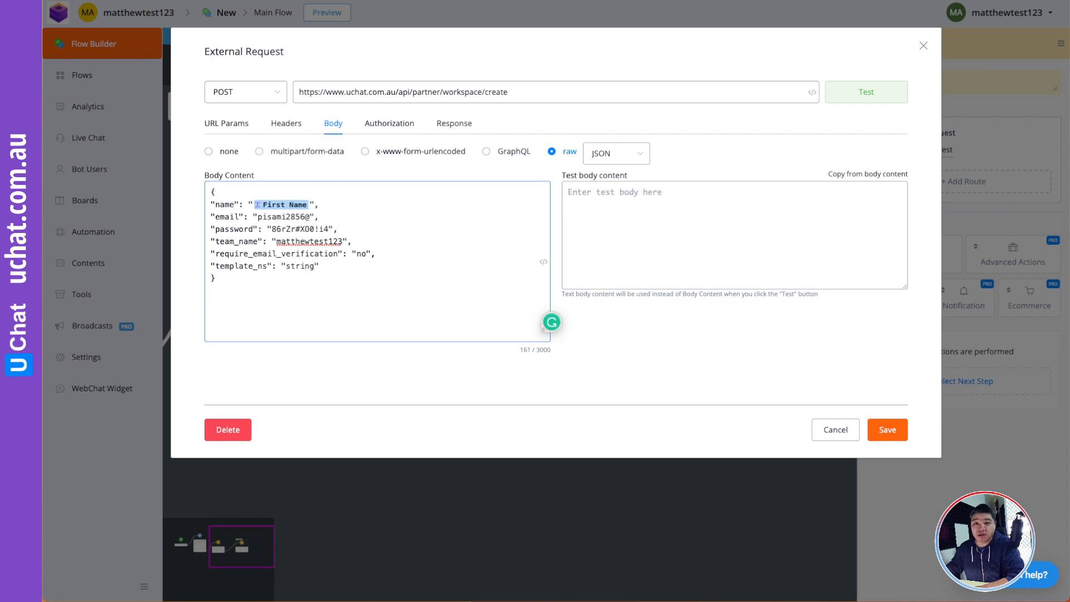
pyautogui.press('BackSpace')
pyautogui.press('BackSpace')
pyautogui.press('BackSpace')
pyautogui.click(231, 282)
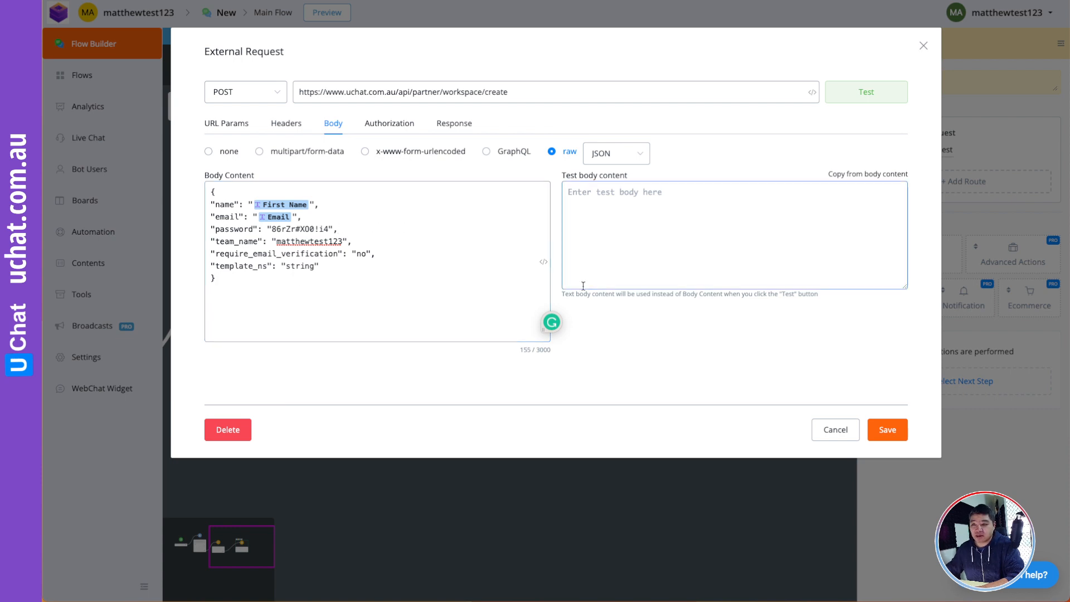
# - Search 'crm' and put the CRM Contact Id field in place of the fixed password value
pyautogui.click(543, 262)
pyautogui.click(597, 192)
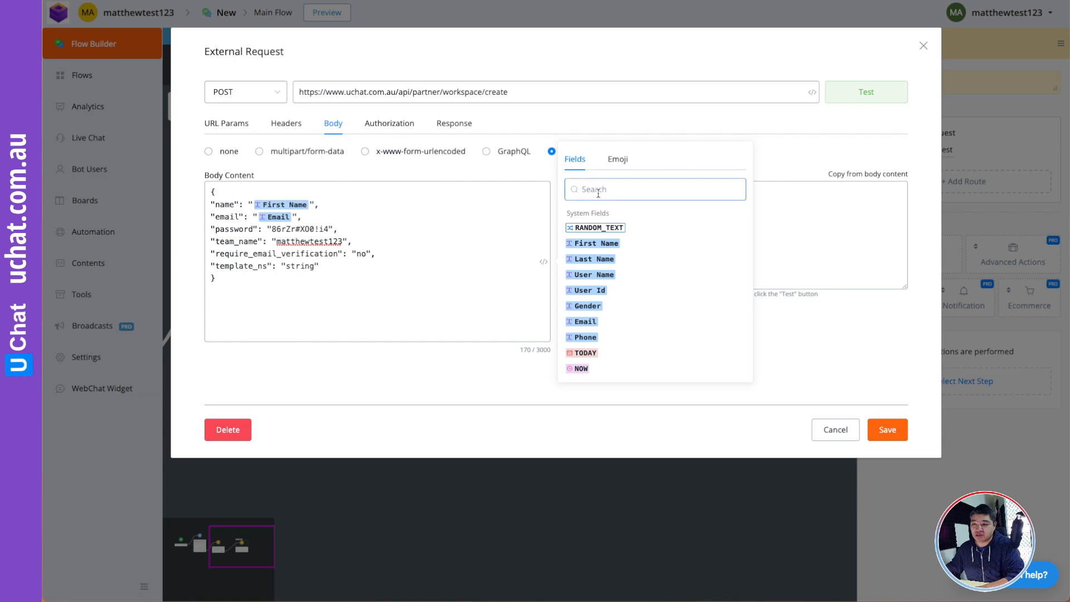
pyautogui.write('crm')
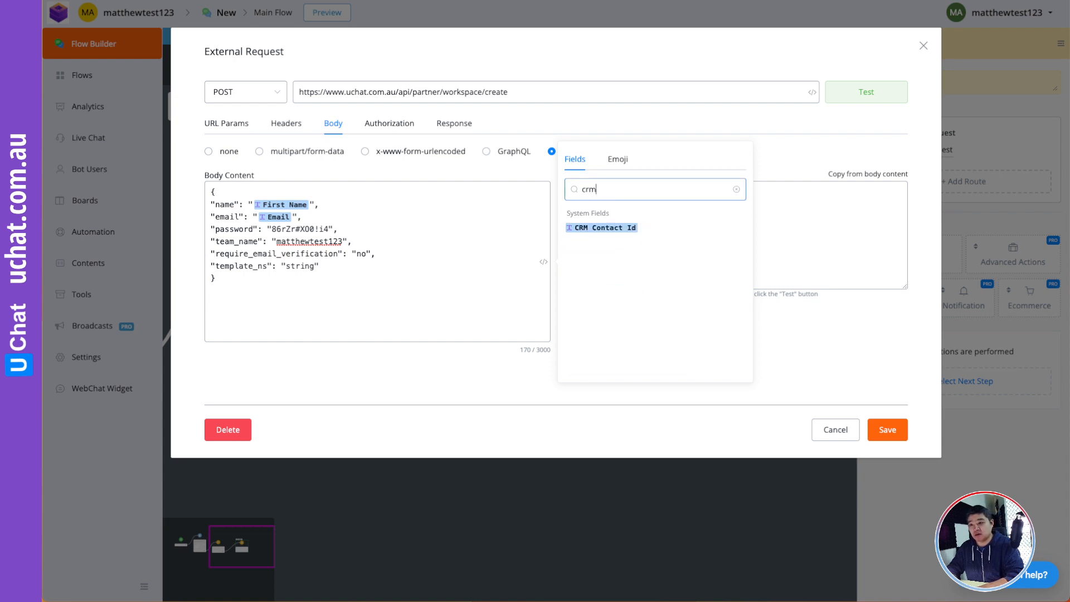
pyautogui.click(601, 228)
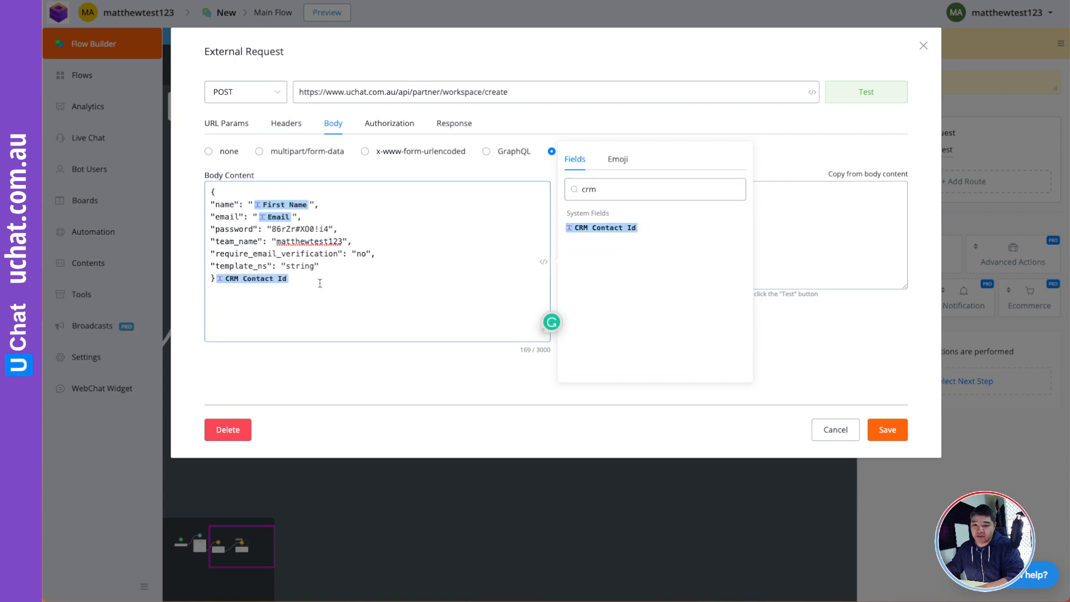
pyautogui.click(224, 285)
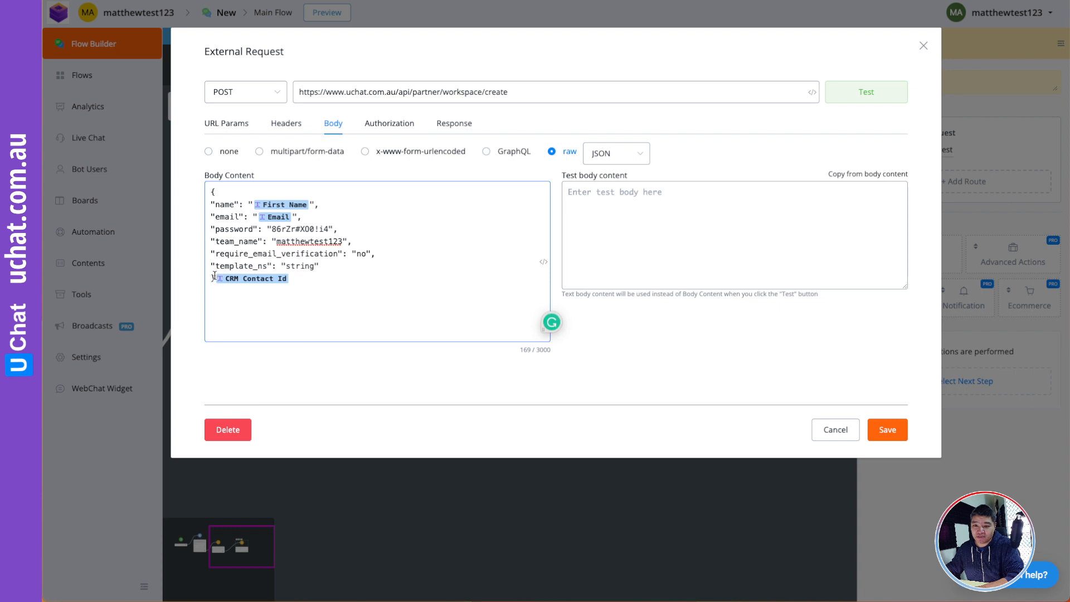
pyautogui.press('Return')
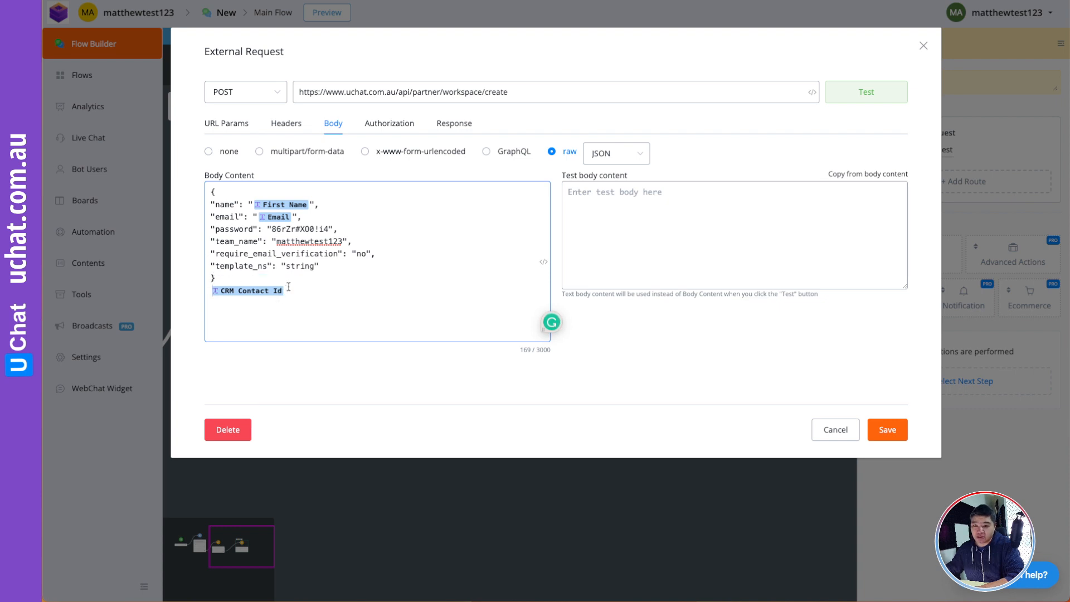
pyautogui.press('Delete')
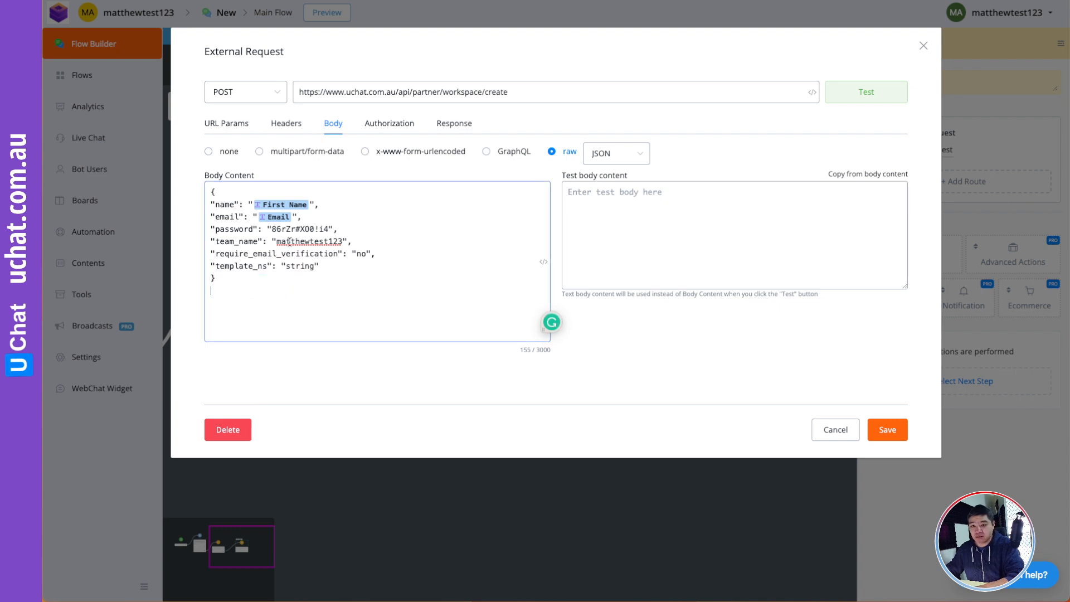
pyautogui.press('BackSpace')
pyautogui.press('BackSpace')
pyautogui.press('BackSpace')
pyautogui.press('BackSpace')
pyautogui.press('BackSpace')
pyautogui.press('BackSpace')
pyautogui.press('BackSpace')
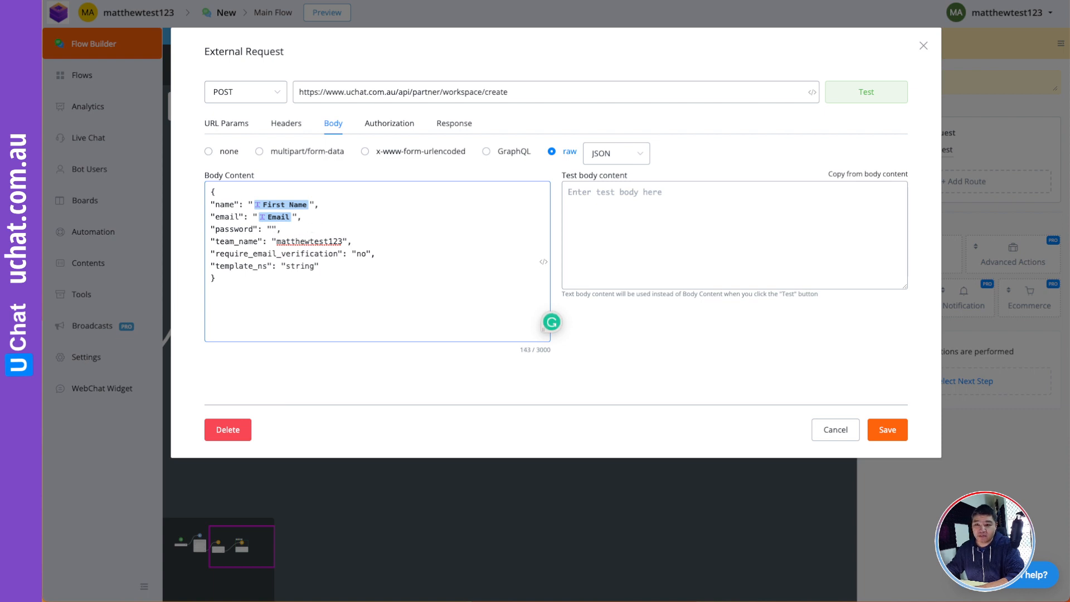
pyautogui.press('super+v')
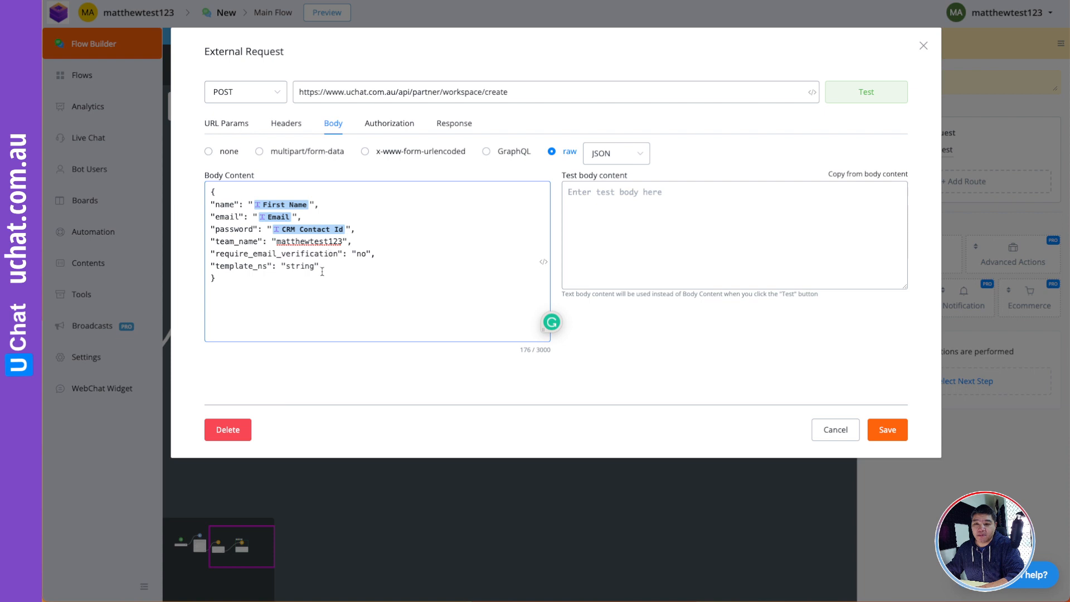
# - Replace the team_name value in the request body with the First Name field
pyautogui.moveTo(341, 241); pyautogui.dragTo(277, 241)
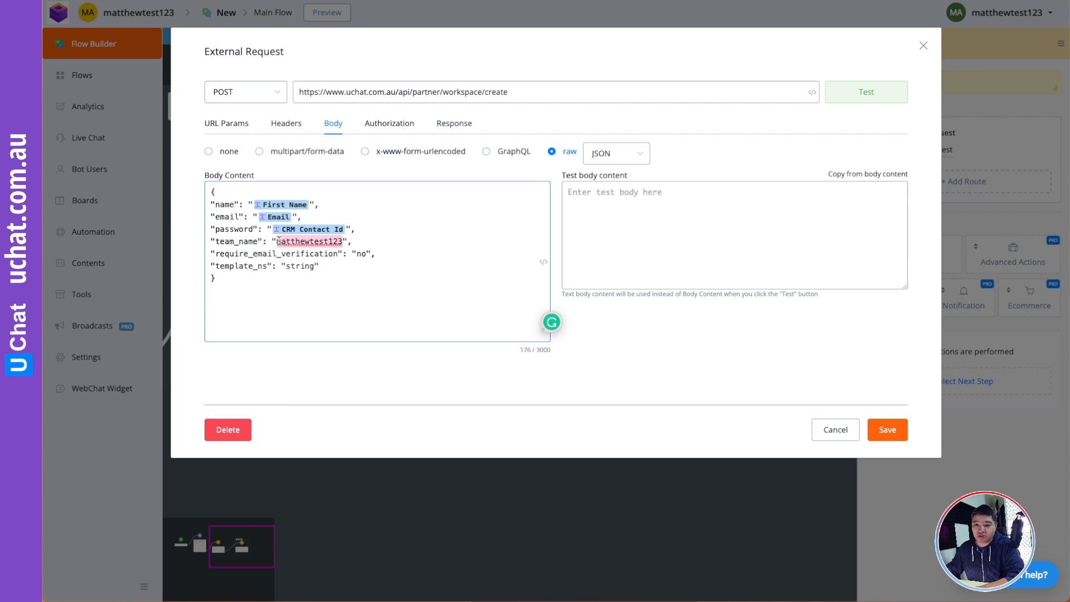
pyautogui.press('BackSpace')
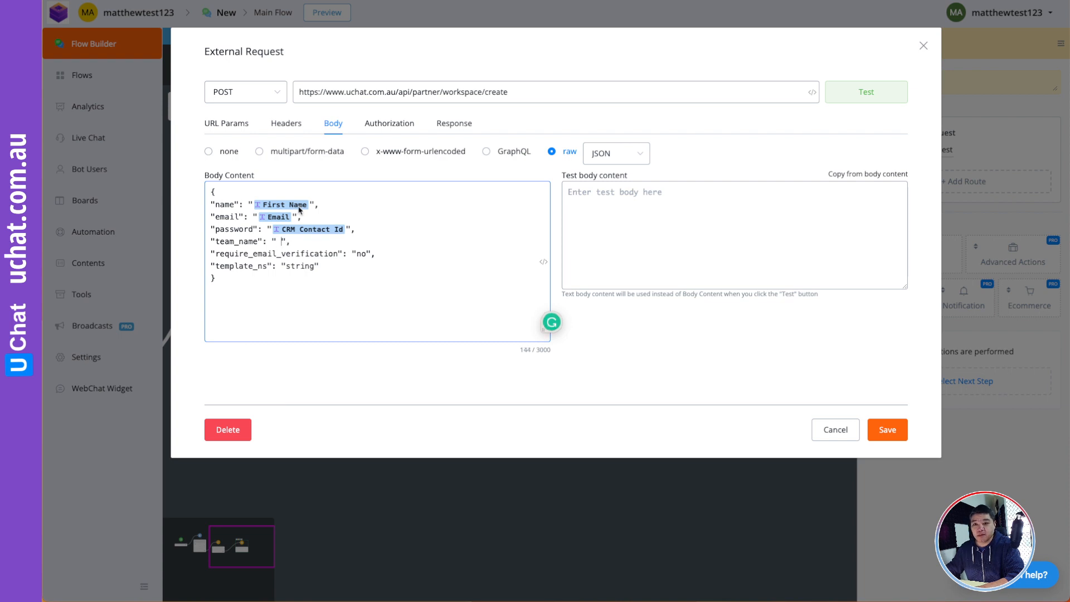
pyautogui.press('Return')
pyautogui.click(539, 268)
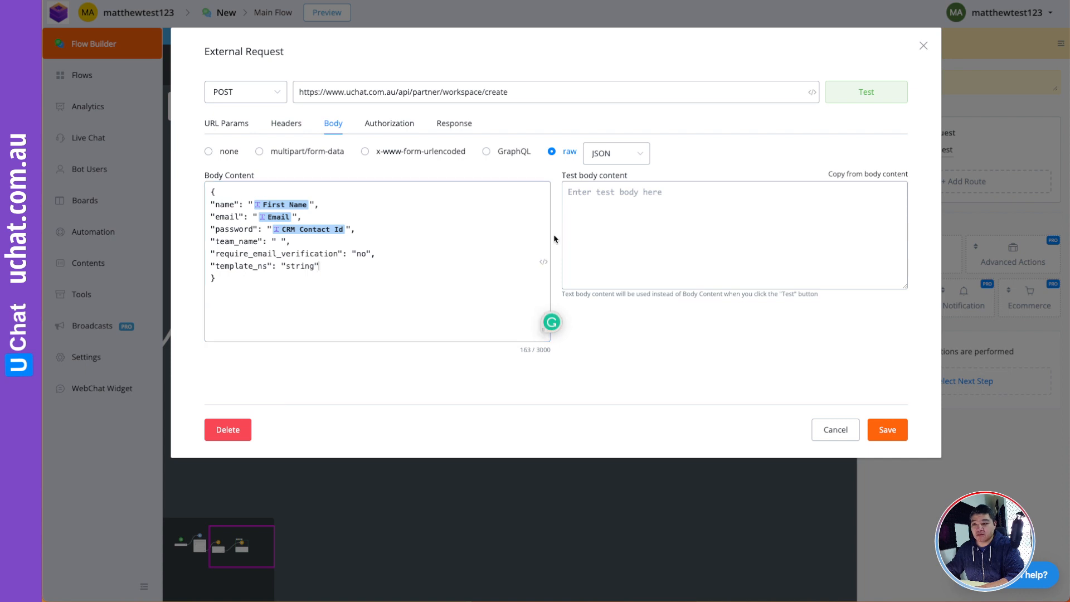
pyautogui.click(543, 262)
pyautogui.doubleClick(600, 188)
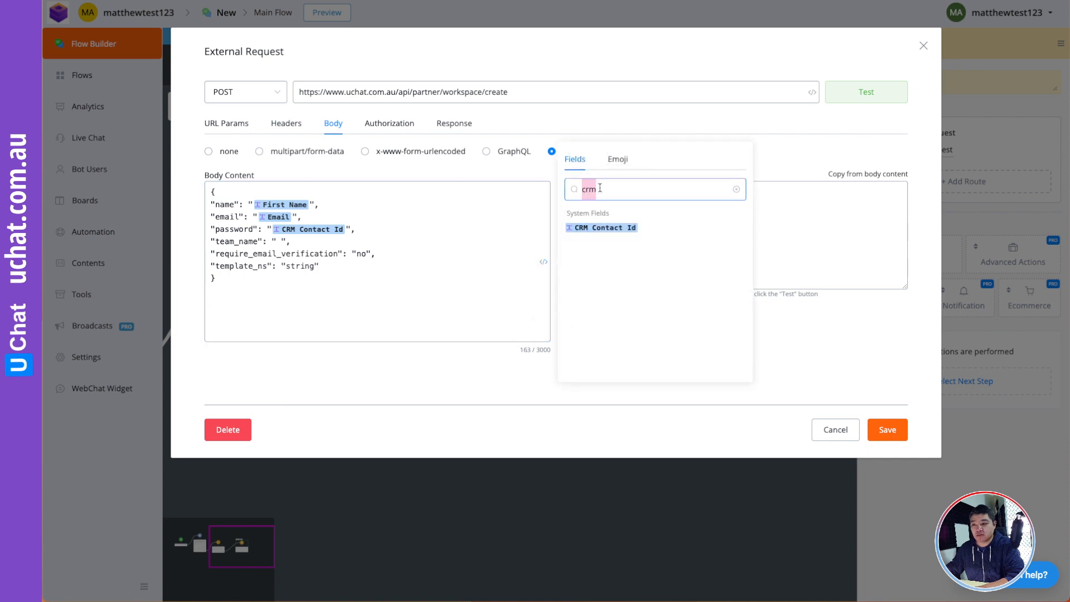
pyautogui.press('BackSpace')
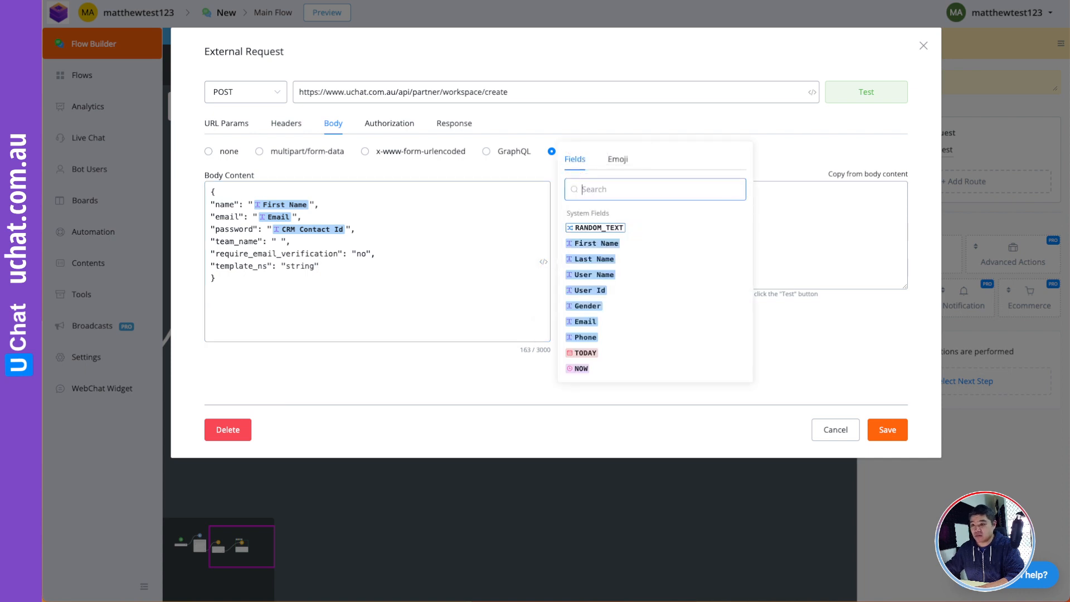
pyautogui.click(594, 243)
pyautogui.click(344, 280)
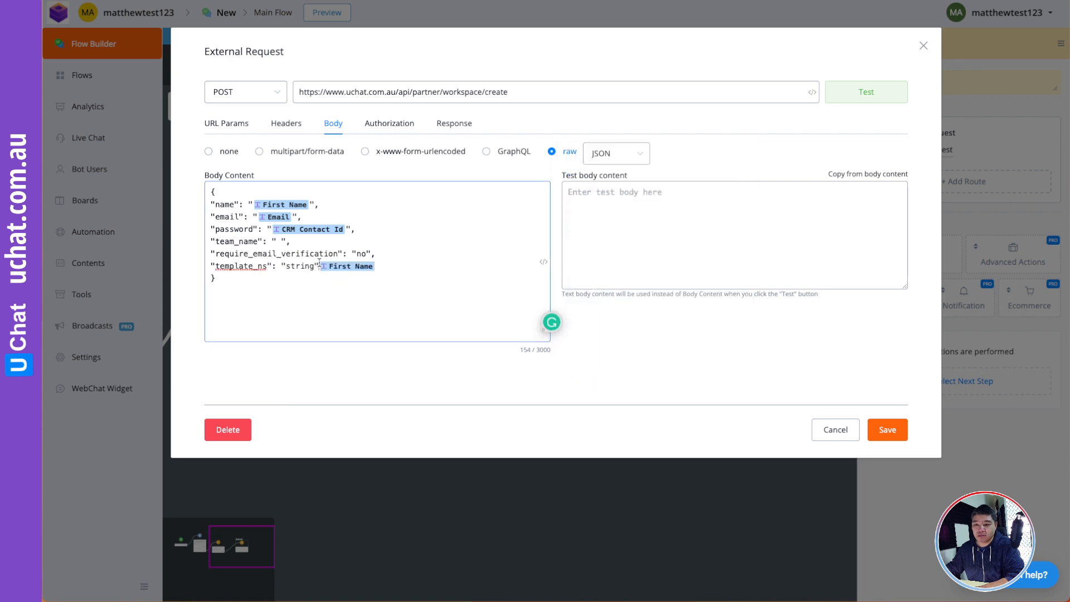
pyautogui.press('Return')
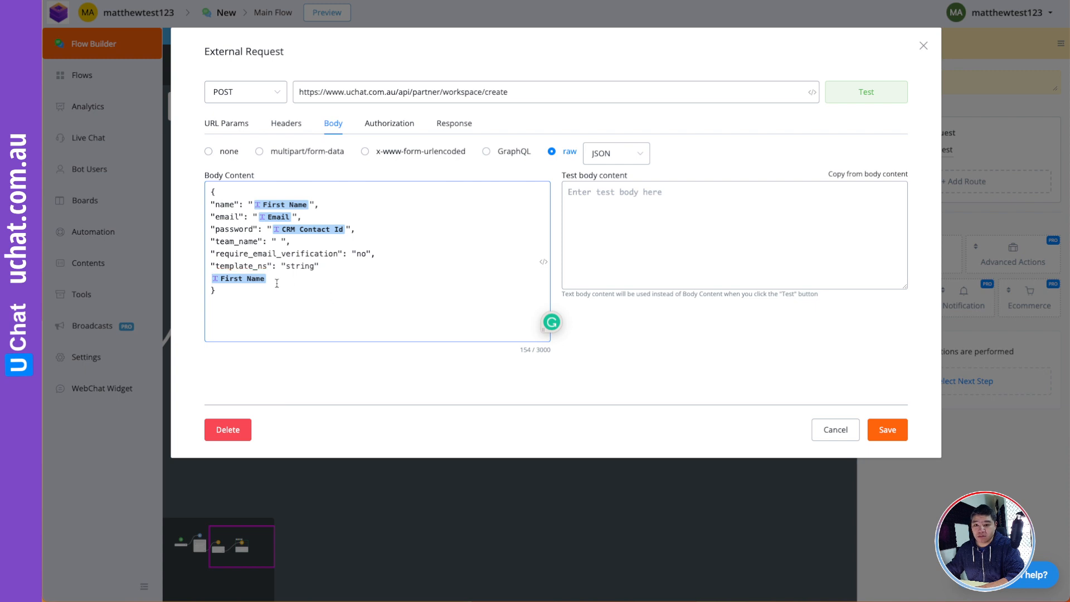
pyautogui.press('Delete')
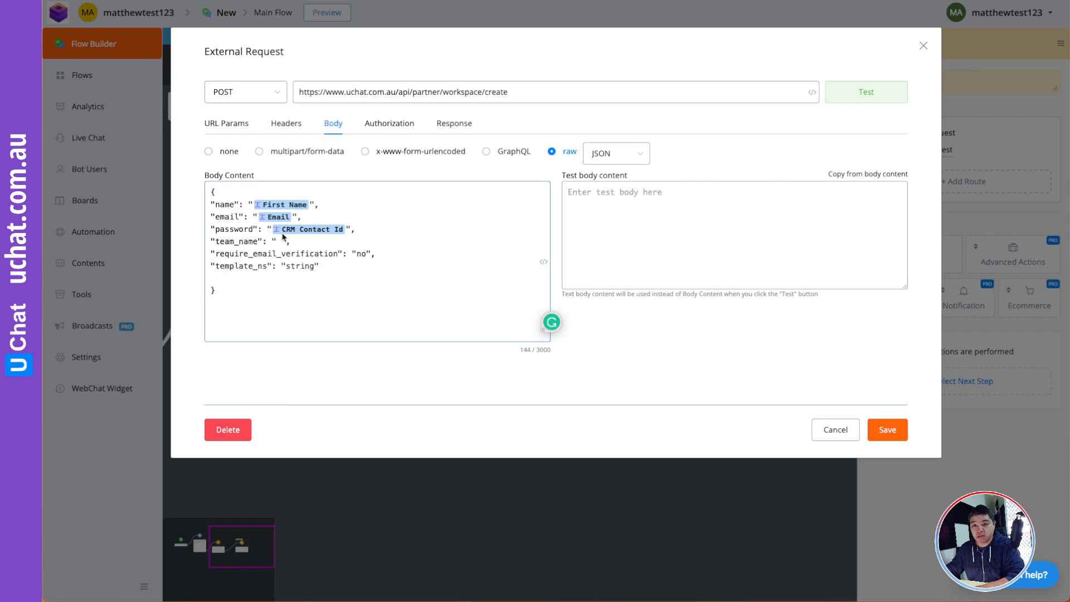
pyautogui.hotkey('ctrl', 'v')
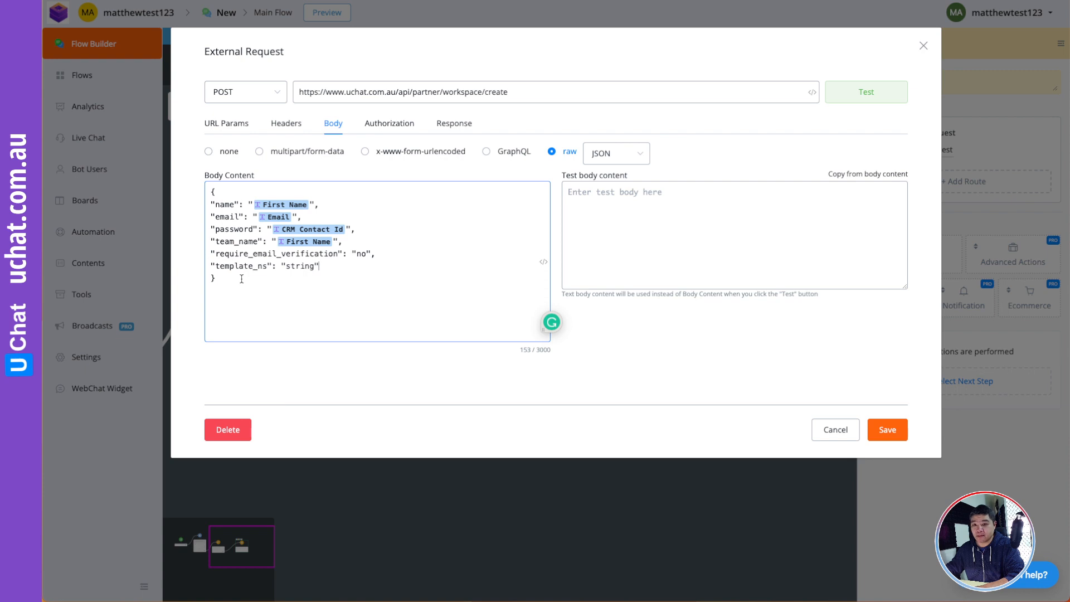
# - Save the External Request and shift Action #2 left on the canvas
pyautogui.click(892, 433)
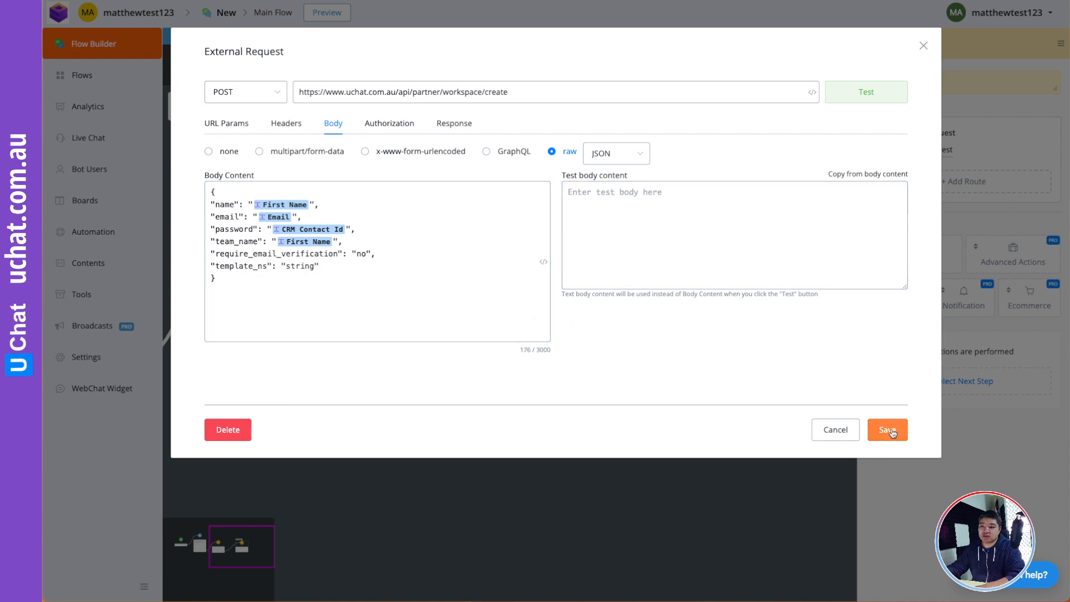
pyautogui.click(650, 351)
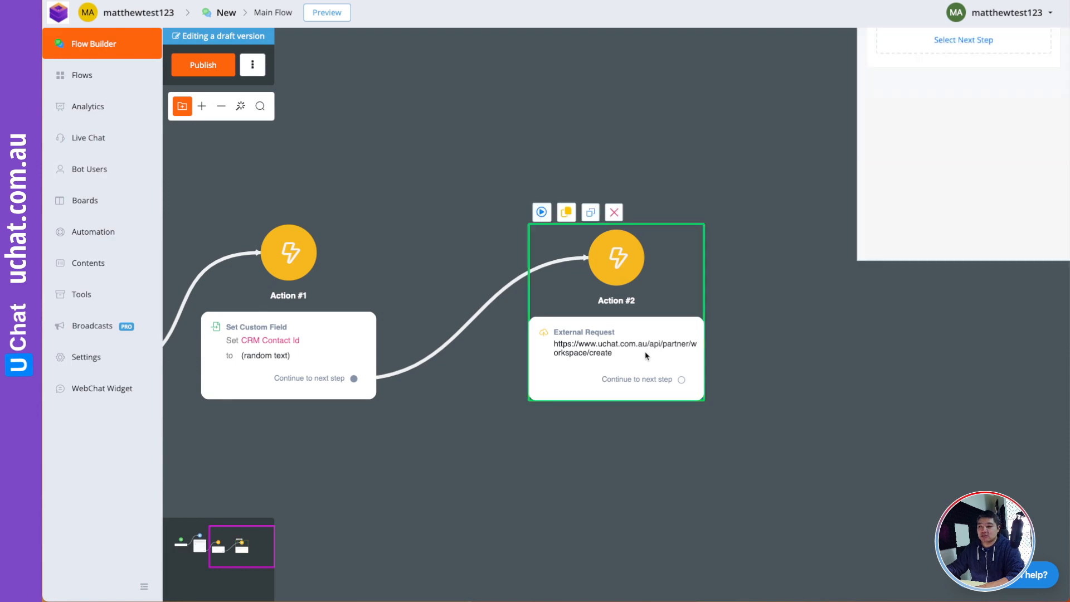
pyautogui.moveTo(649, 351); pyautogui.dragTo(591, 351)
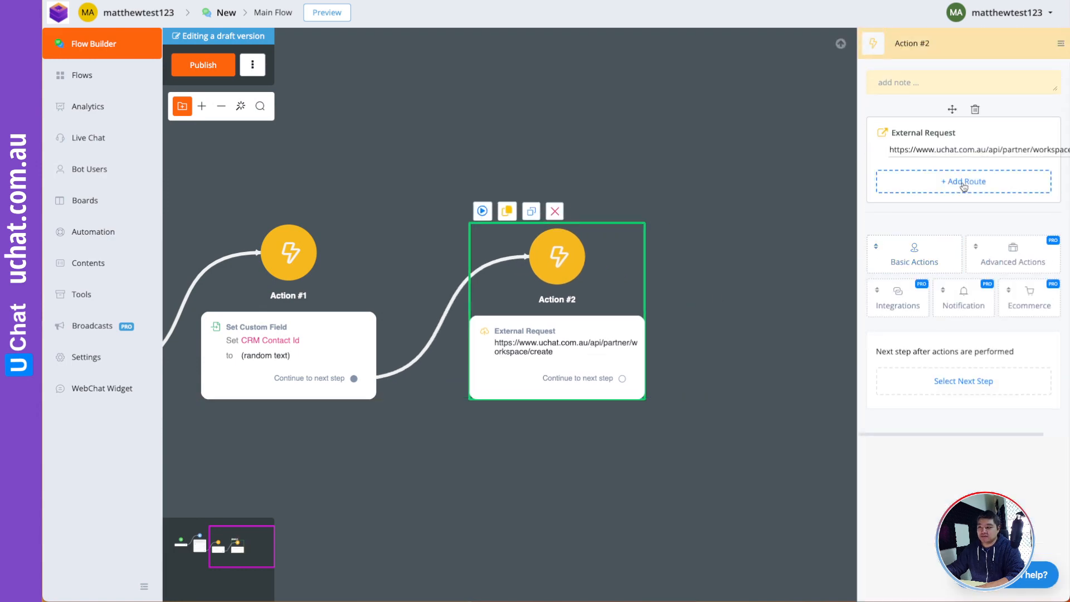
# - Add response routes for codes starting with 2 and with 4 to Action #2
pyautogui.click(964, 182)
pyautogui.click(530, 176)
pyautogui.write('2')
pyautogui.click(758, 304)
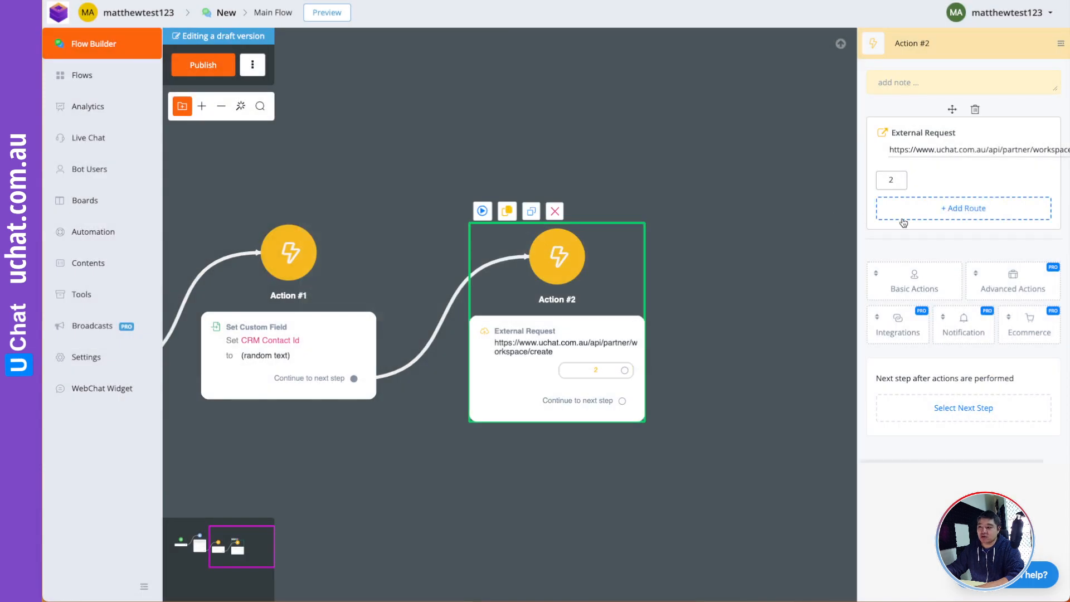
pyautogui.click(891, 179)
pyautogui.click(689, 313)
pyautogui.click(994, 213)
pyautogui.click(549, 181)
pyautogui.write('4')
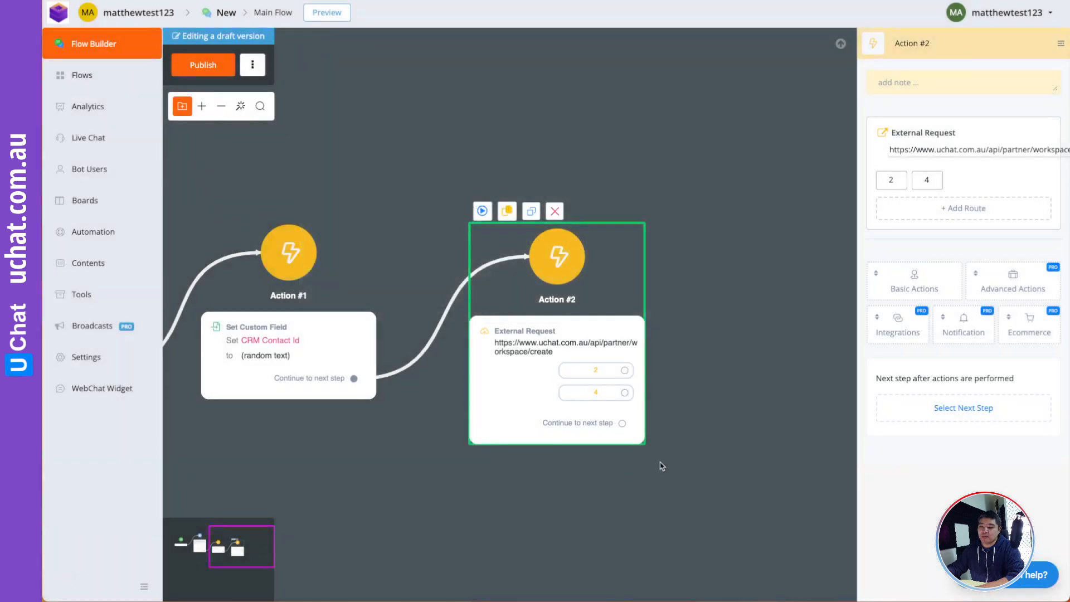
pyautogui.click(662, 466)
# - Connect route 2 to a new Send Message step
pyautogui.moveTo(709, 363); pyautogui.dragTo(620, 382)
pyautogui.moveTo(488, 337); pyautogui.dragTo(454, 340)
pyautogui.moveTo(501, 391); pyautogui.dragTo(624, 308)
pyautogui.click(672, 342)
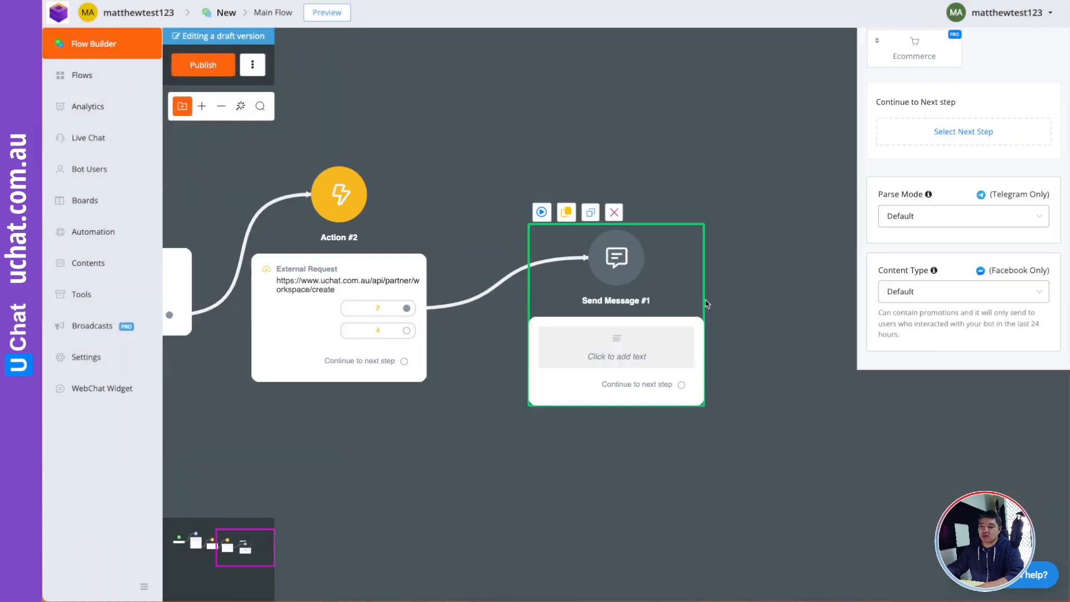
# - Give Send Message #1 the text 'Your account created successfully!' and move it up
pyautogui.click(885, 201)
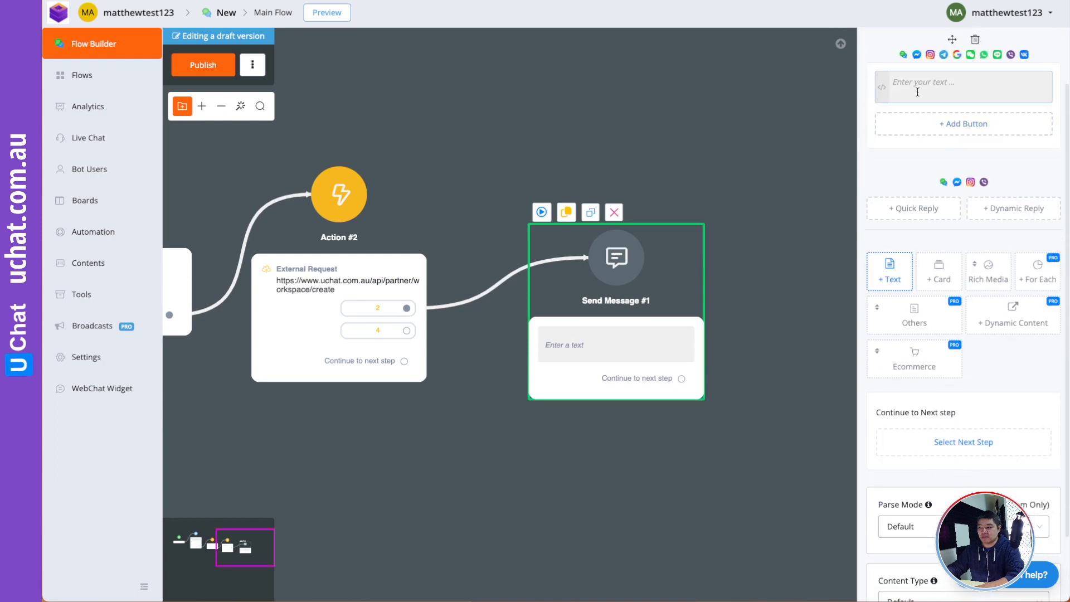
pyautogui.write('Your account create')
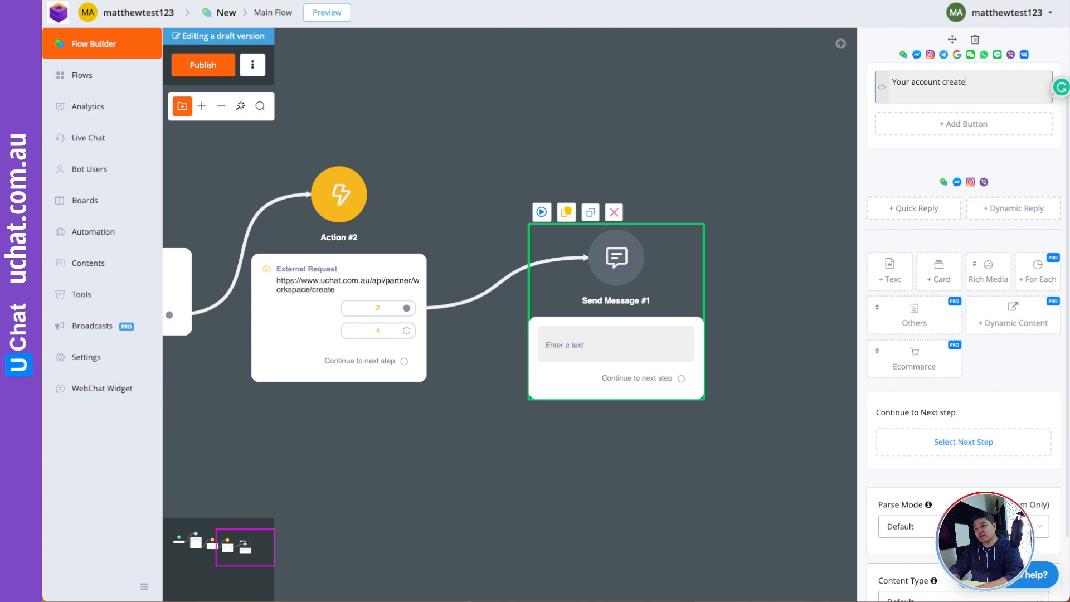
pyautogui.write('d successfully!')
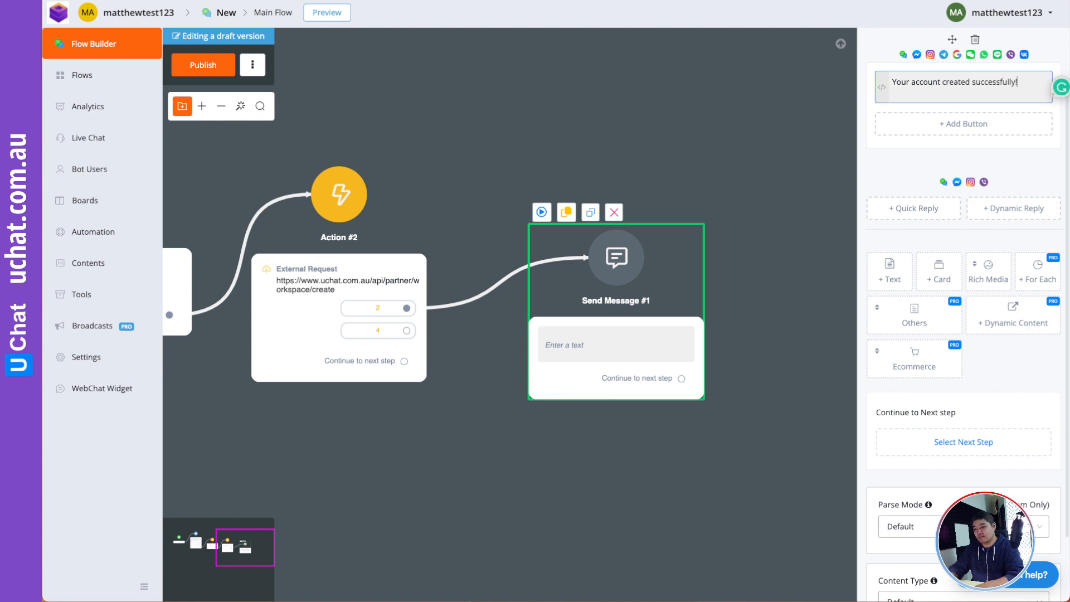
pyautogui.click(768, 148)
pyautogui.moveTo(670, 283); pyautogui.dragTo(662, 215)
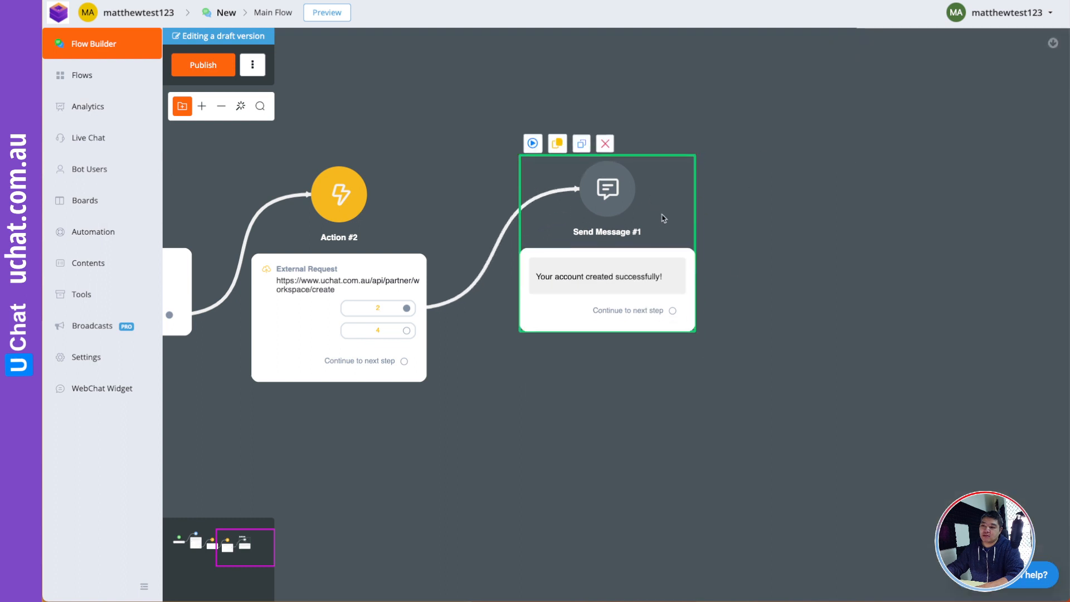
pyautogui.scroll(-5, 871, 169)
# - Connect route 4 to a new Send Message #2 saying 'Something wrong!'
pyautogui.moveTo(451, 185); pyautogui.dragTo(525, 316)
pyautogui.click(563, 344)
pyautogui.moveTo(698, 296); pyautogui.dragTo(733, 229)
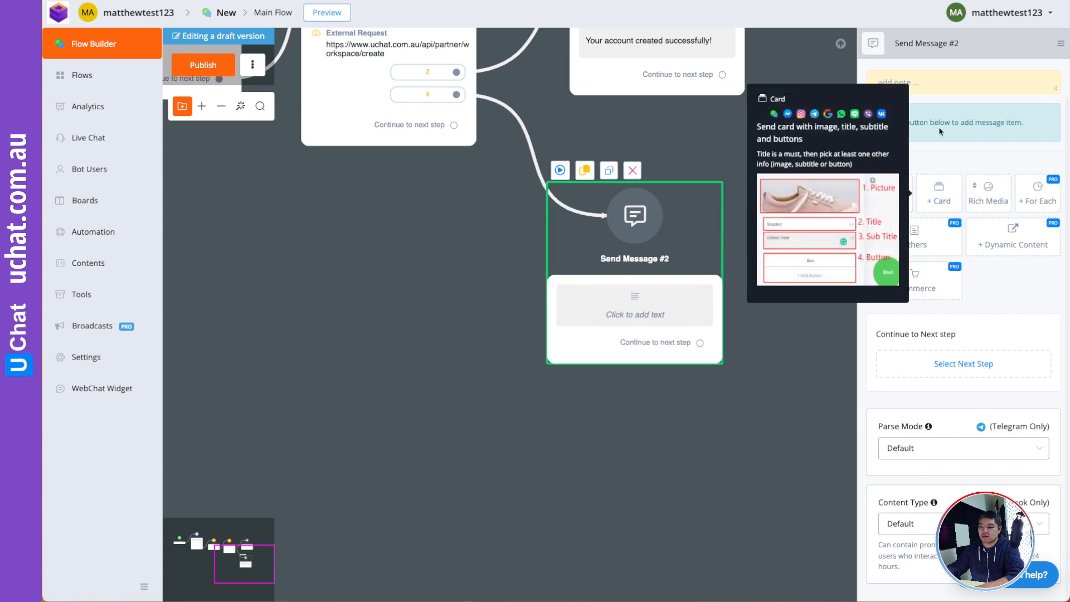
pyautogui.click(888, 196)
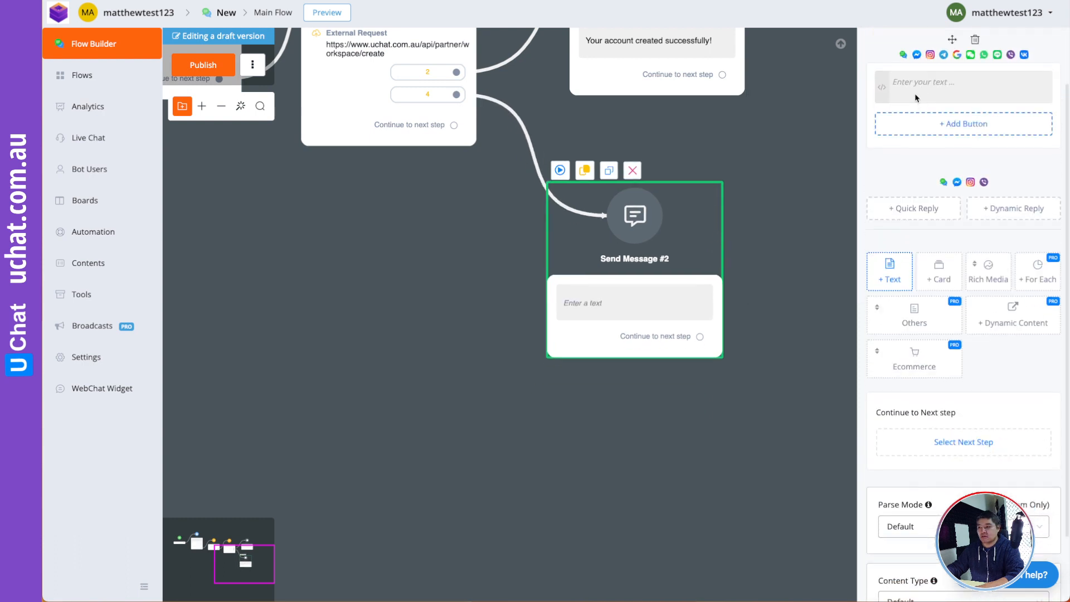
pyautogui.click(916, 98)
pyautogui.write('Somethin')
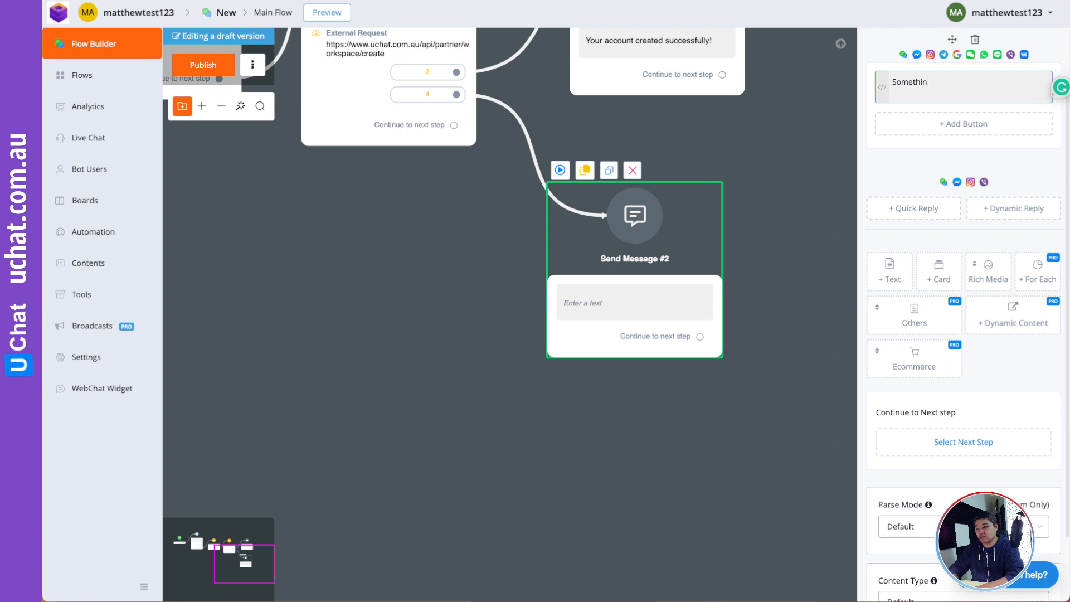
pyautogui.write('g wrong!')
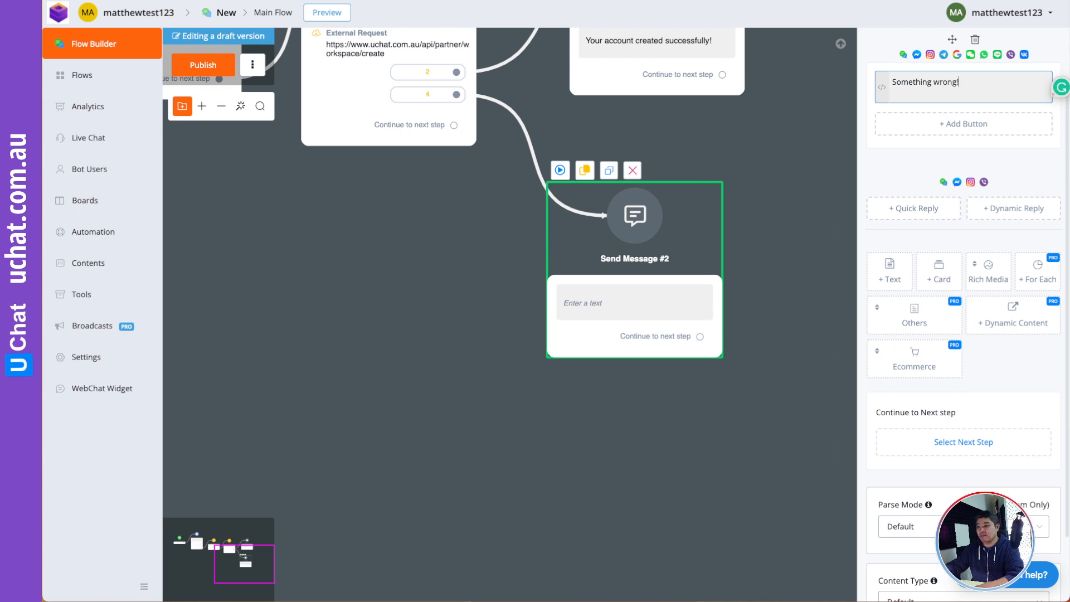
pyautogui.click(388, 271)
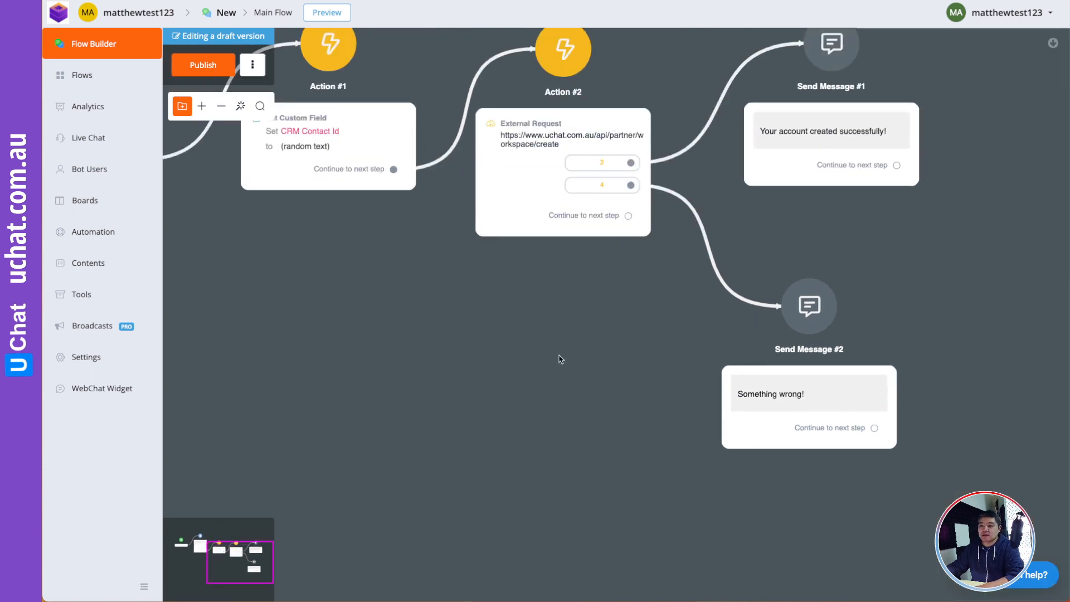
# - Append 'Here is your login details:', 'Email: {{Email}}' and 'Password: {{CRM Contact Id}}' lines
pyautogui.click(941, 196)
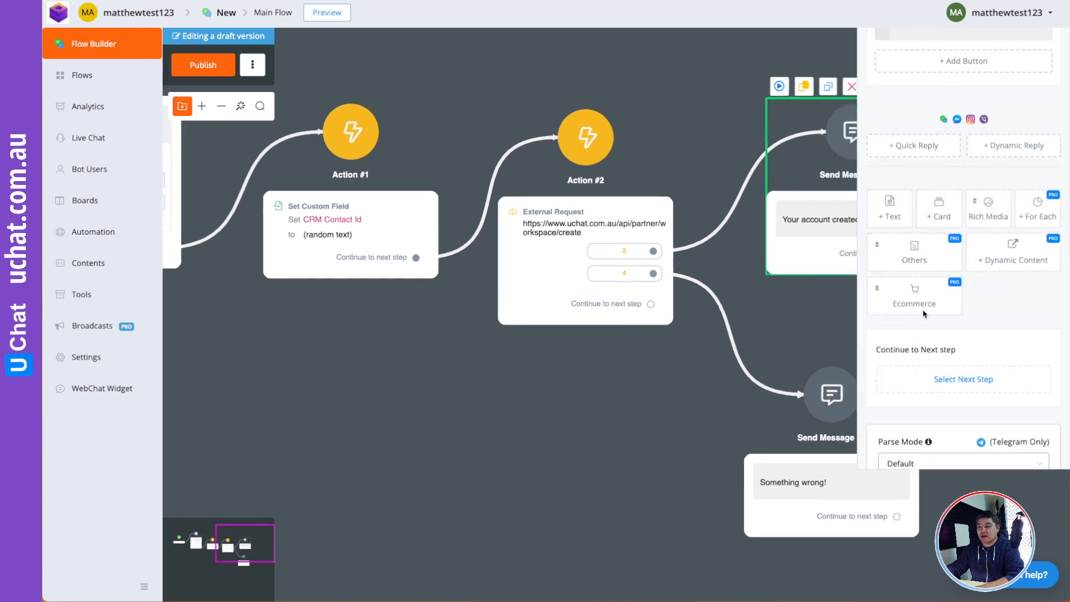
pyautogui.click(1026, 152)
pyautogui.press('Return')
pyautogui.write('Here is')
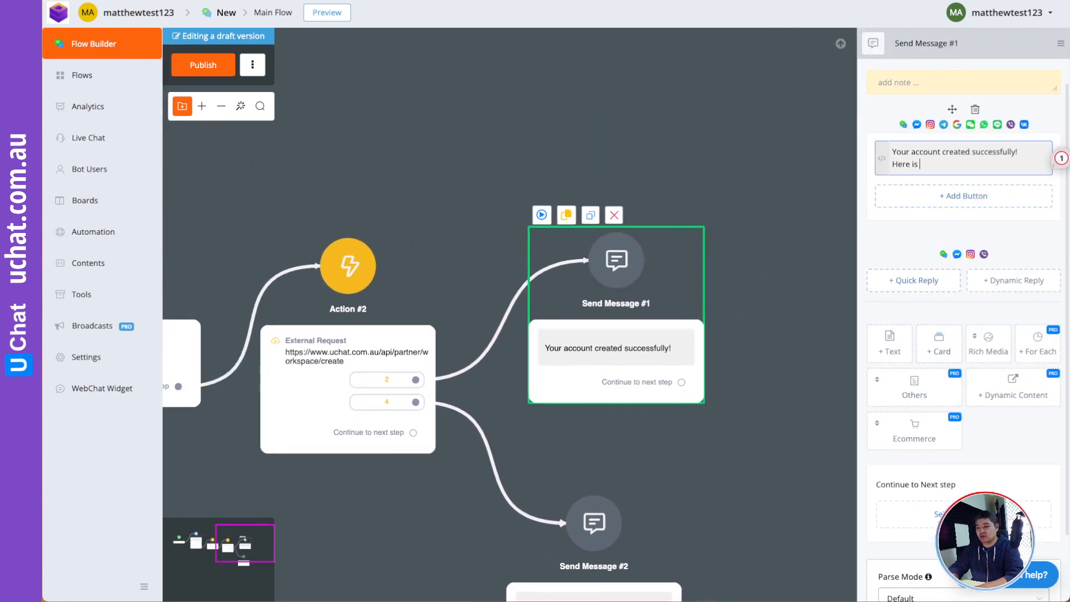
pyautogui.write(' your login details:')
pyautogui.press('Return')
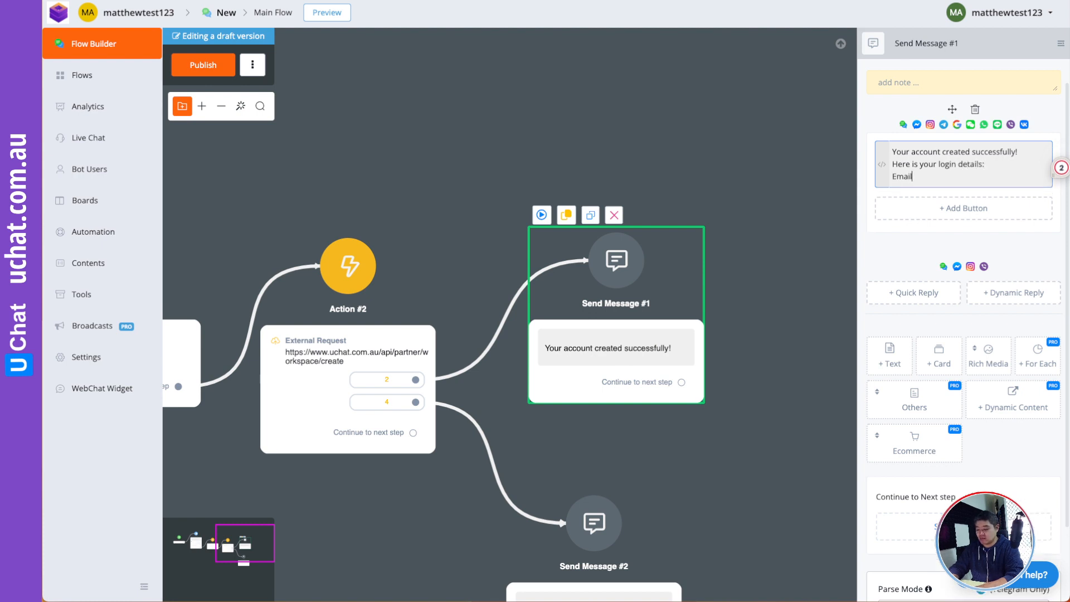
pyautogui.write('Email: {{')
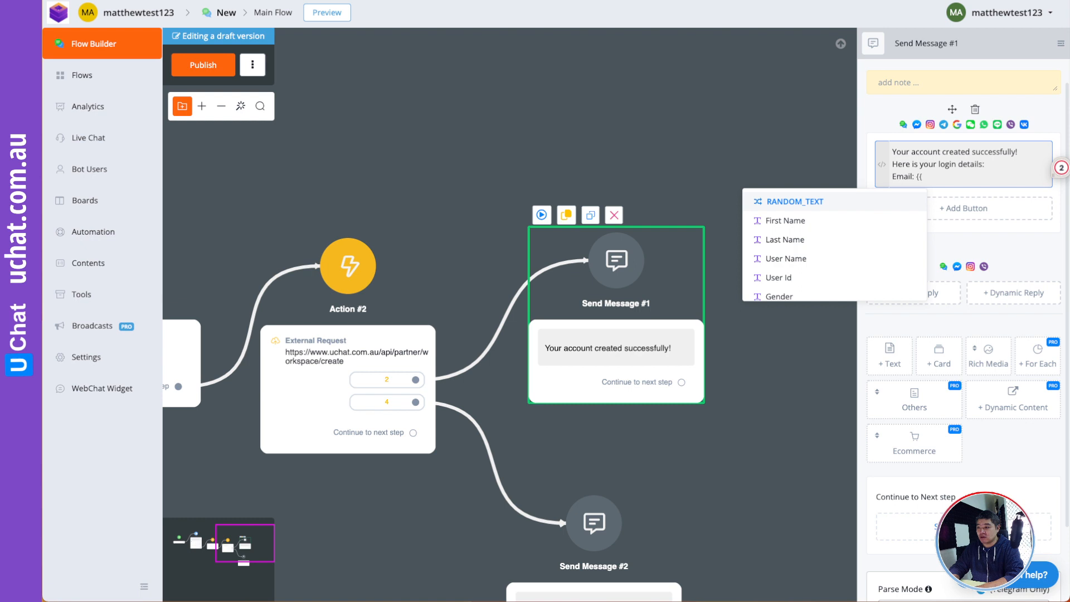
pyautogui.write('emeil')
pyautogui.press('BackSpace')
pyautogui.press('BackSpace')
pyautogui.press('BackSpace')
pyautogui.write('ail')
pyautogui.press('Return')
pyautogui.press('Return')
pyautogui.write('Pass')
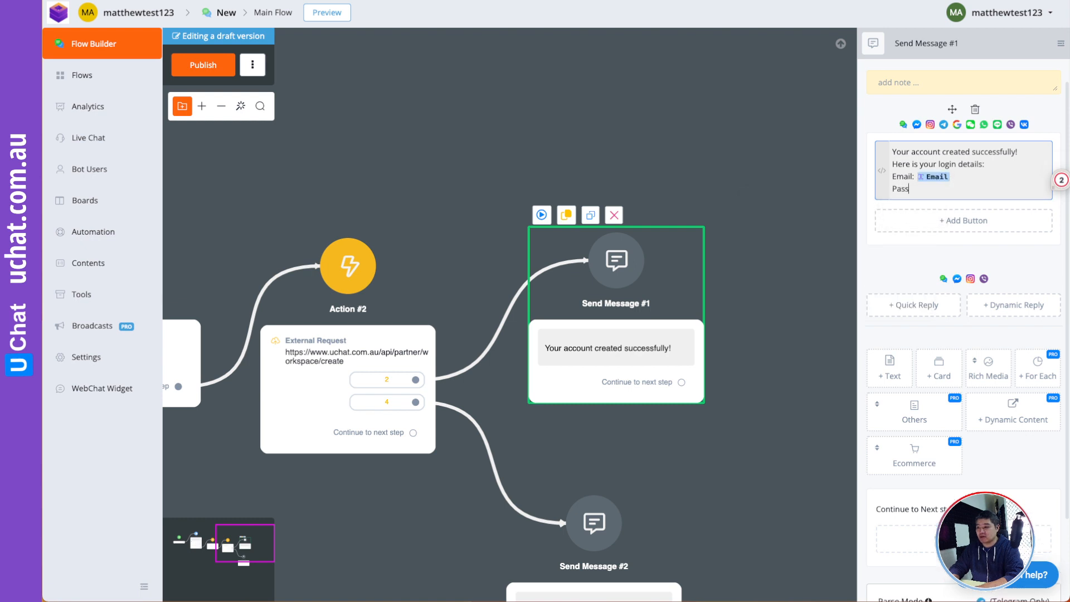
pyautogui.write('word: {{crm')
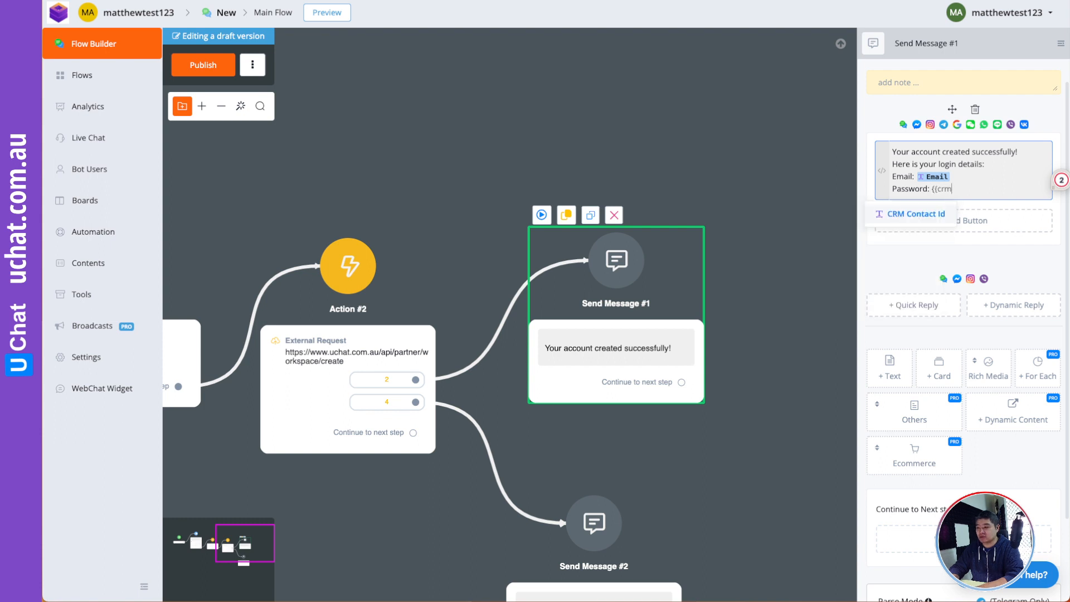
pyautogui.press('Return')
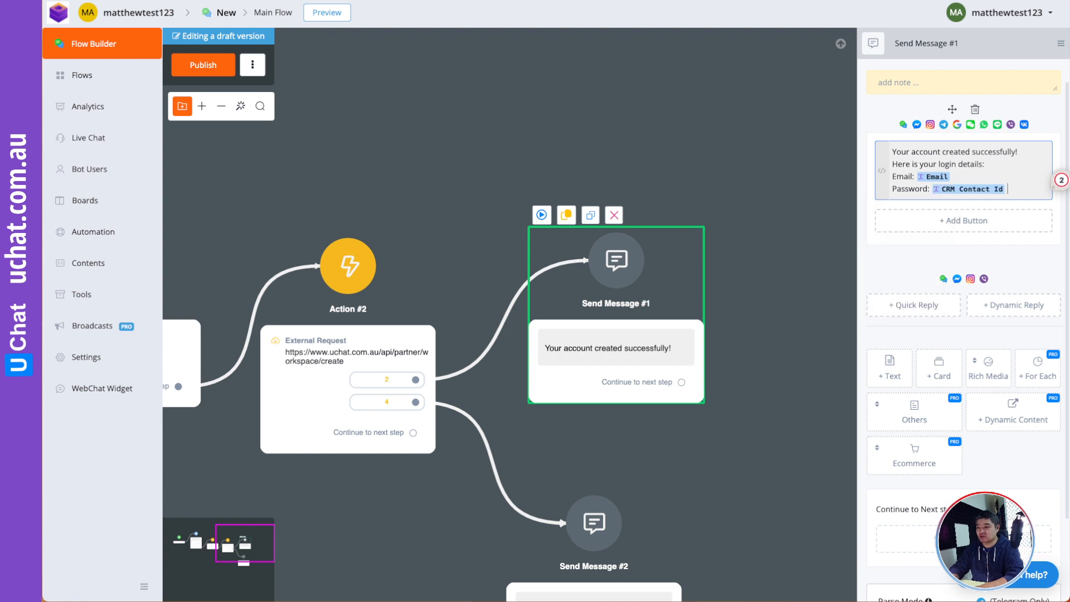
# - Insert a new Question step right after the Start node
pyautogui.click(423, 156)
pyautogui.moveTo(422, 153); pyautogui.dragTo(787, 176)
pyautogui.moveTo(607, 186); pyautogui.dragTo(891, 166)
pyautogui.moveTo(719, 150); pyautogui.dragTo(864, 178)
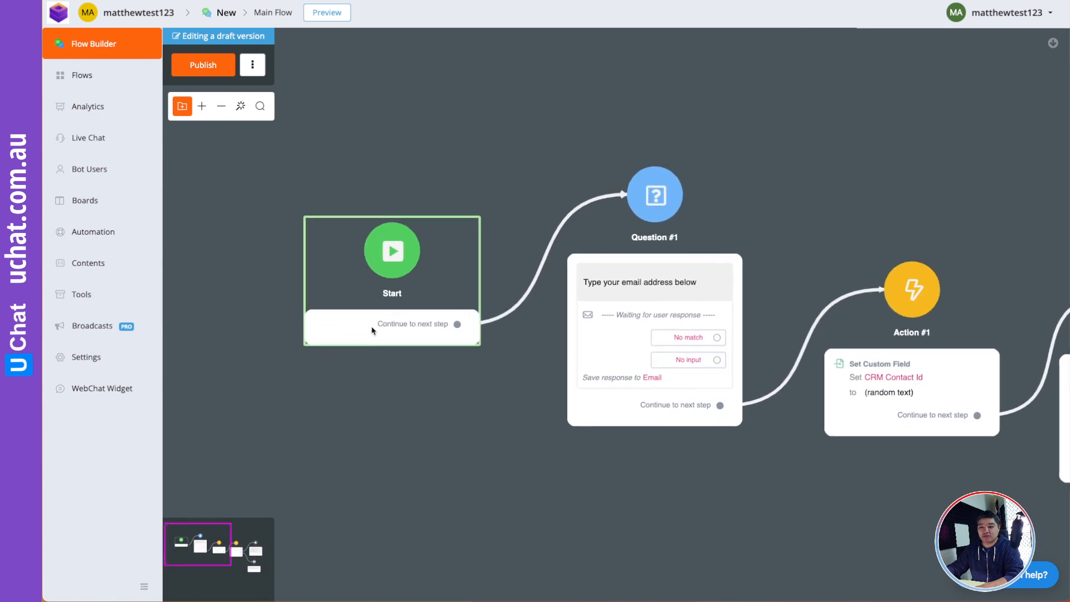
pyautogui.moveTo(325, 341); pyautogui.dragTo(216, 390)
pyautogui.moveTo(335, 362); pyautogui.dragTo(276, 371)
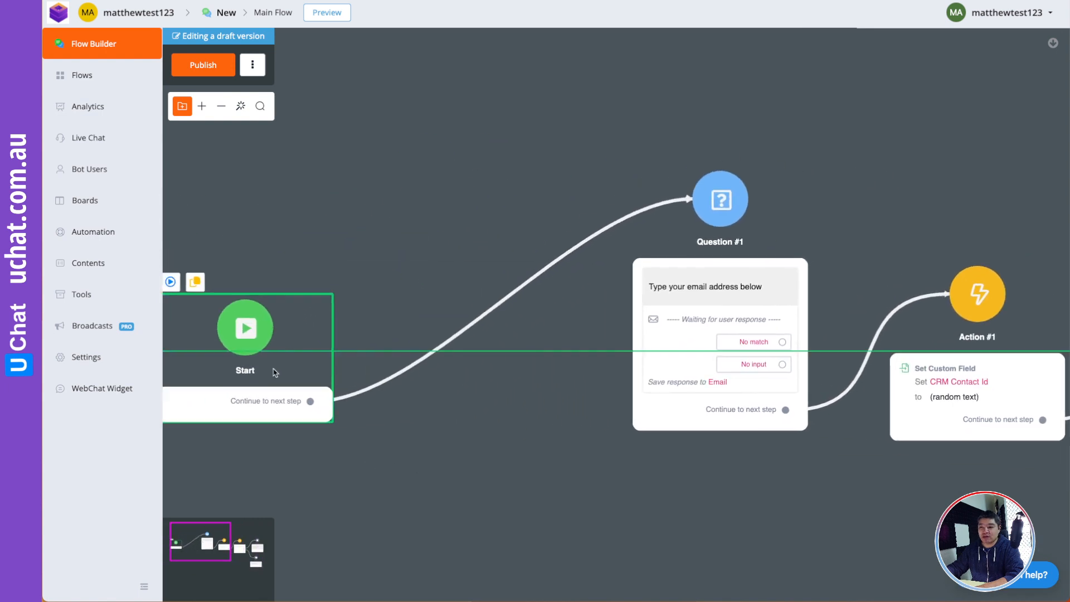
pyautogui.moveTo(494, 311)
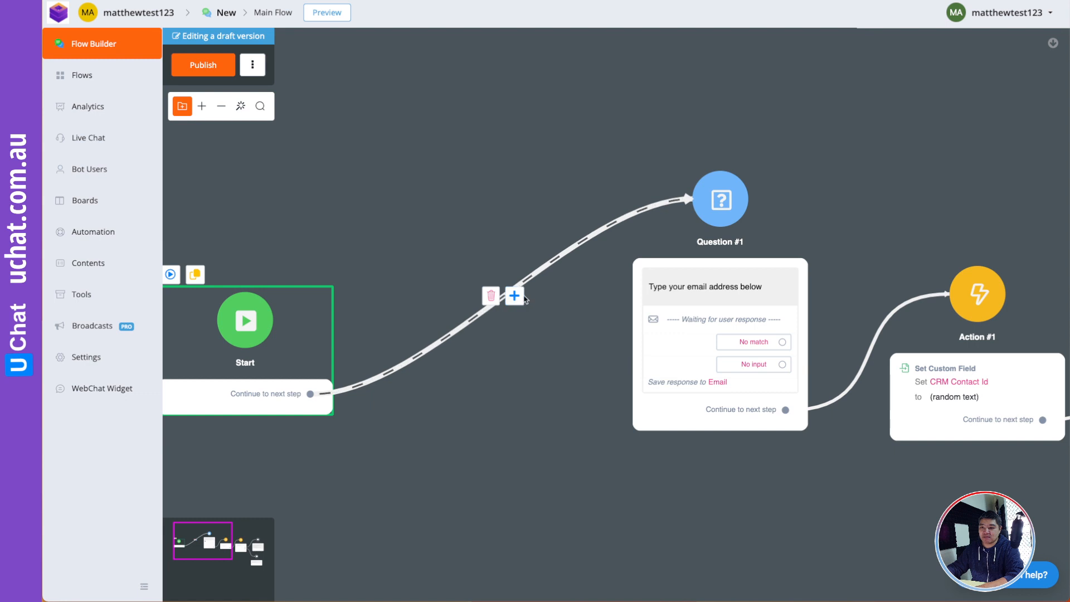
pyautogui.click(513, 296)
pyautogui.click(550, 367)
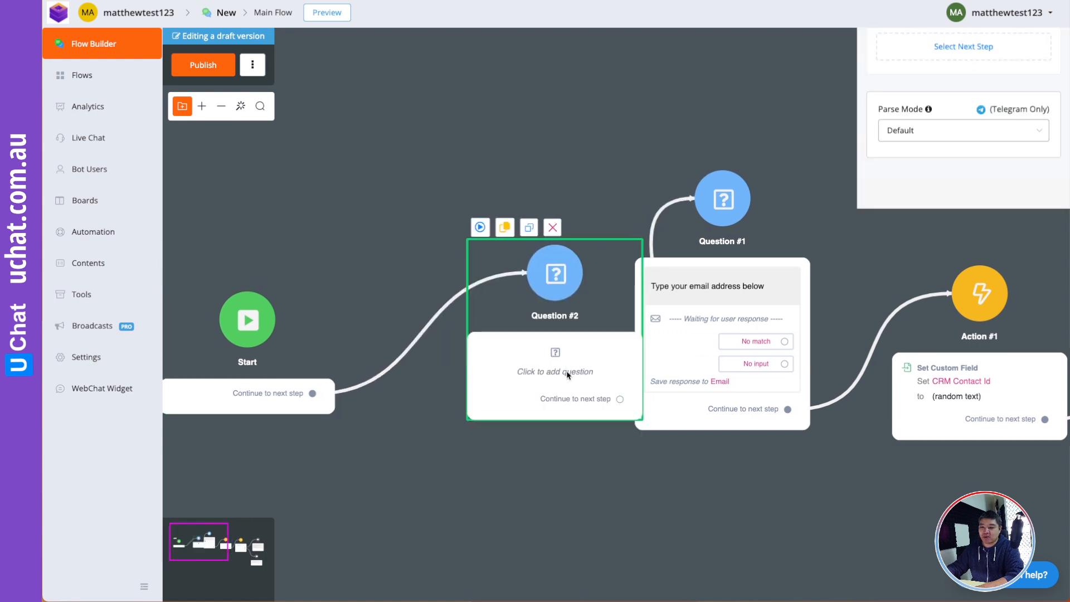
pyautogui.moveTo(676, 375); pyautogui.dragTo(582, 353)
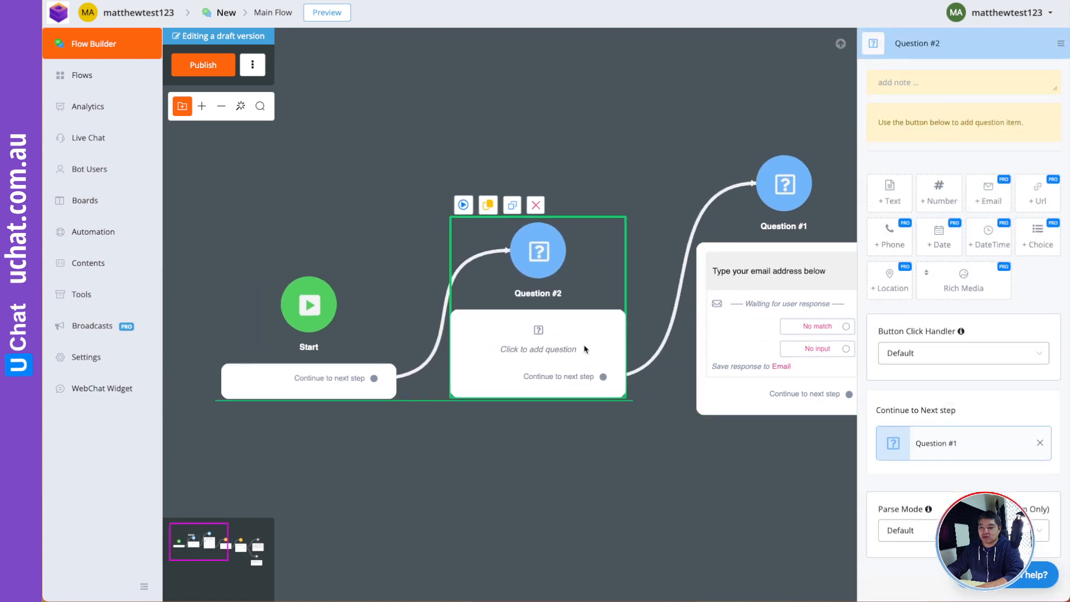
# - Make Question #2 ask "What's your first name?" and save the reply to First Name
pyautogui.click(889, 192)
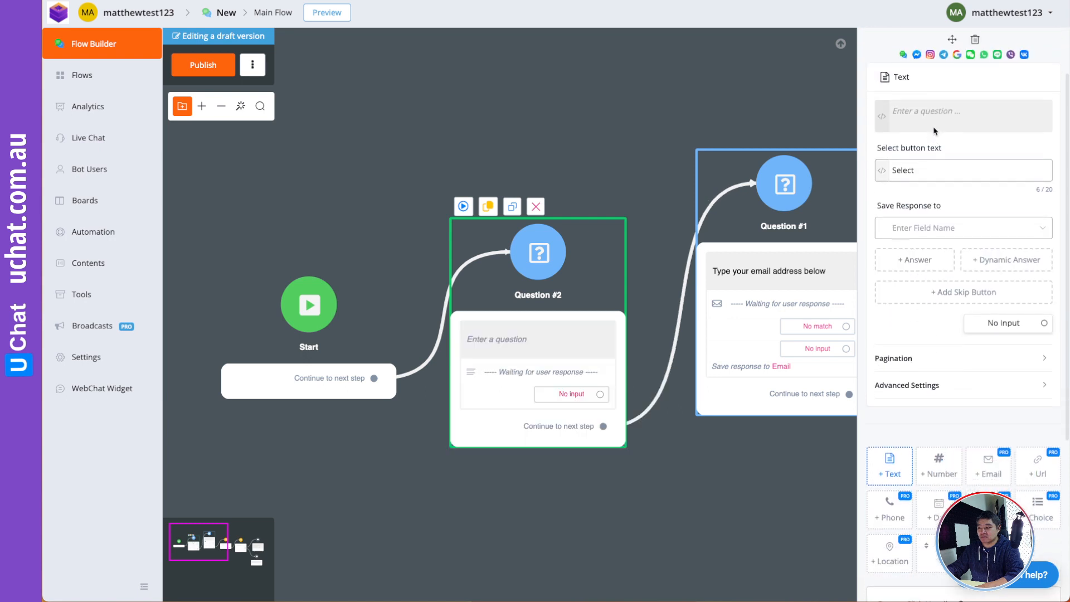
pyautogui.click(948, 116)
pyautogui.write("What's your")
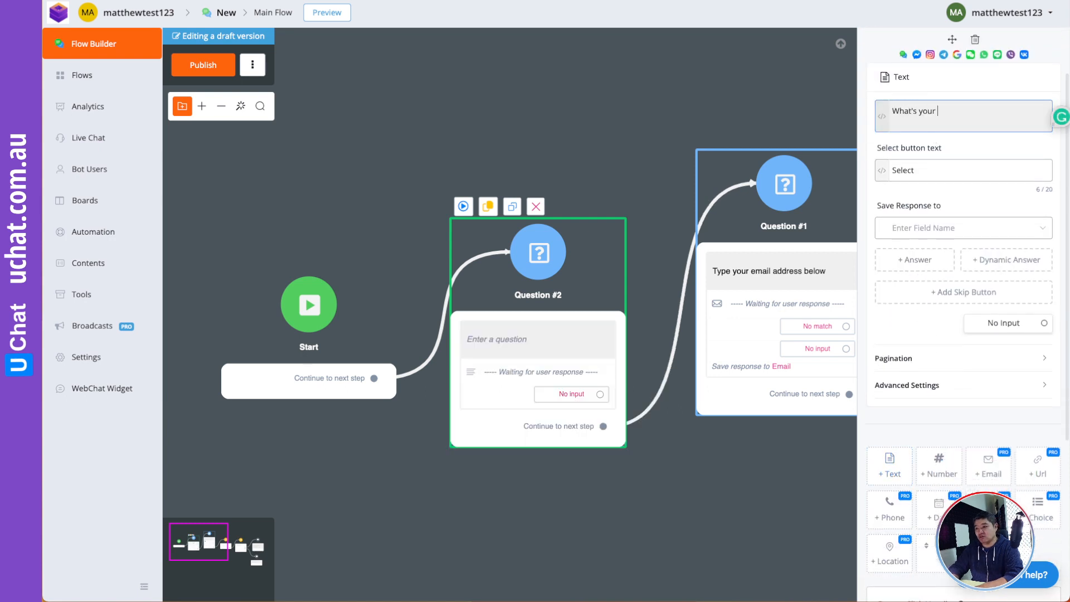
pyautogui.write(' first name?')
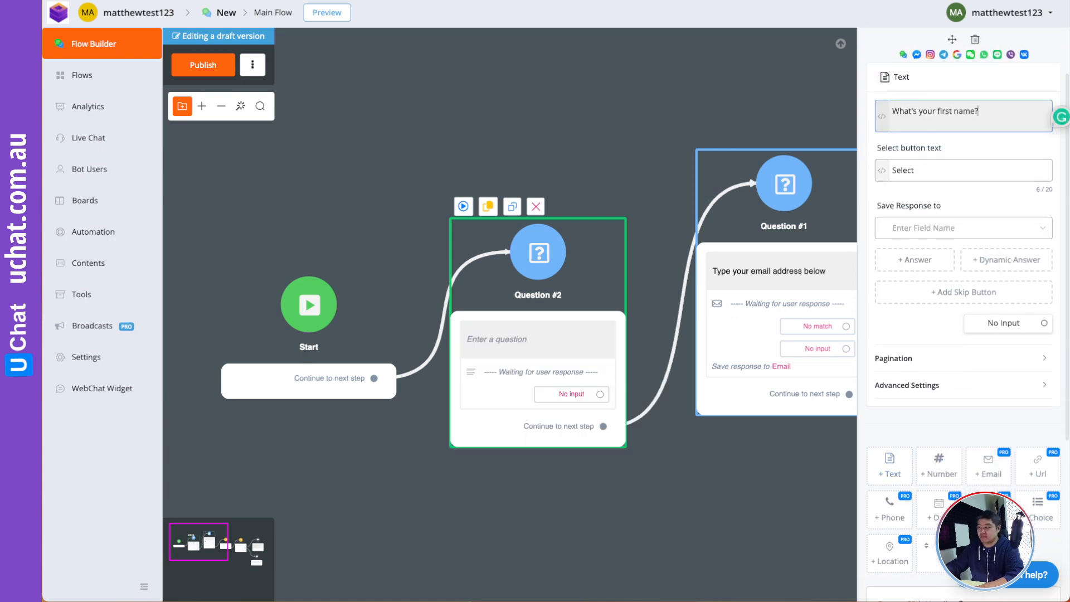
pyautogui.click(885, 233)
pyautogui.click(917, 276)
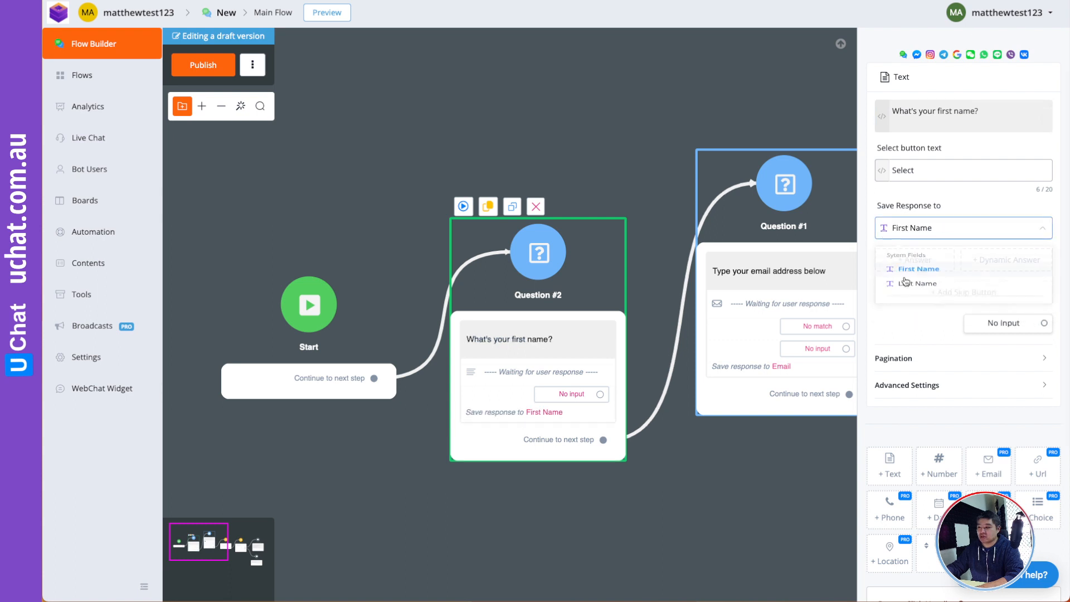
pyautogui.click(690, 511)
pyautogui.moveTo(586, 272); pyautogui.dragTo(588, 236)
# - Publish the flow and pan across it to review every step
pyautogui.click(203, 65)
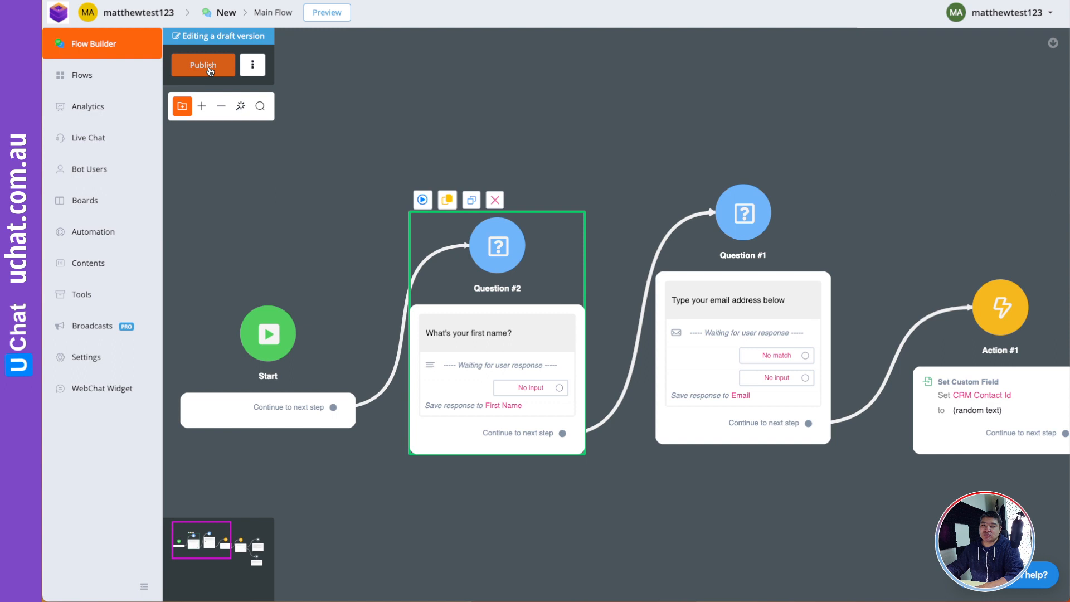
pyautogui.moveTo(663, 124); pyautogui.dragTo(425, 112)
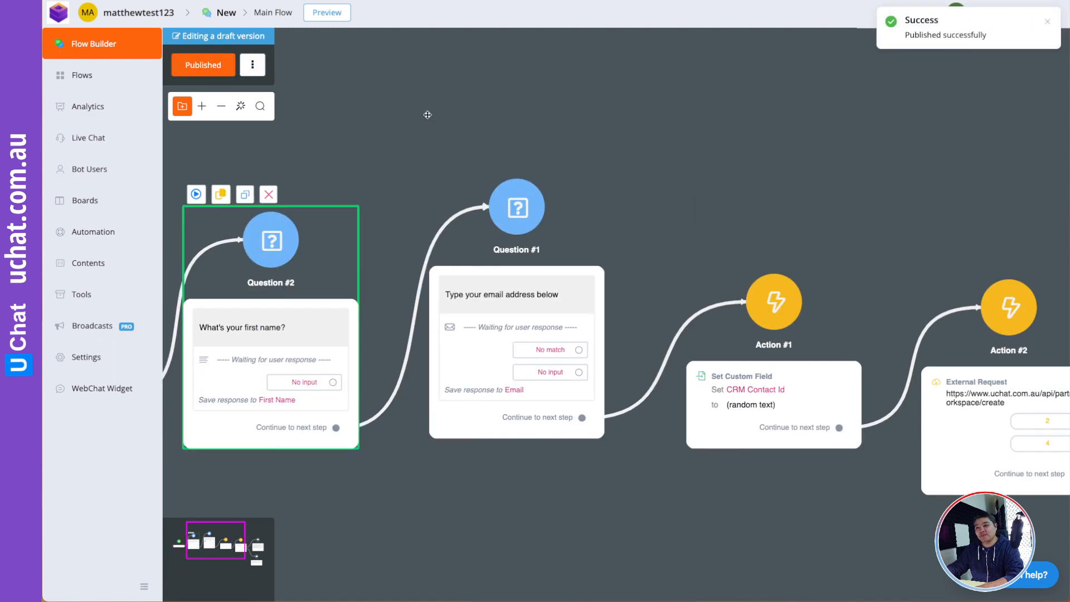
pyautogui.moveTo(730, 139); pyautogui.dragTo(475, 110)
pyautogui.moveTo(677, 143); pyautogui.dragTo(487, 93)
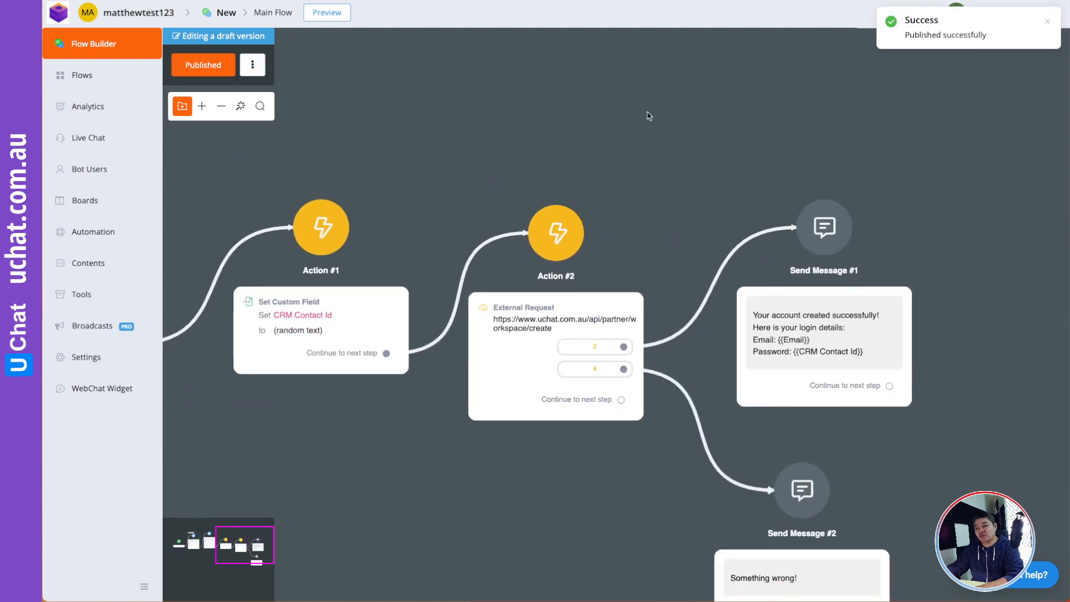
pyautogui.moveTo(648, 113); pyautogui.dragTo(596, 78)
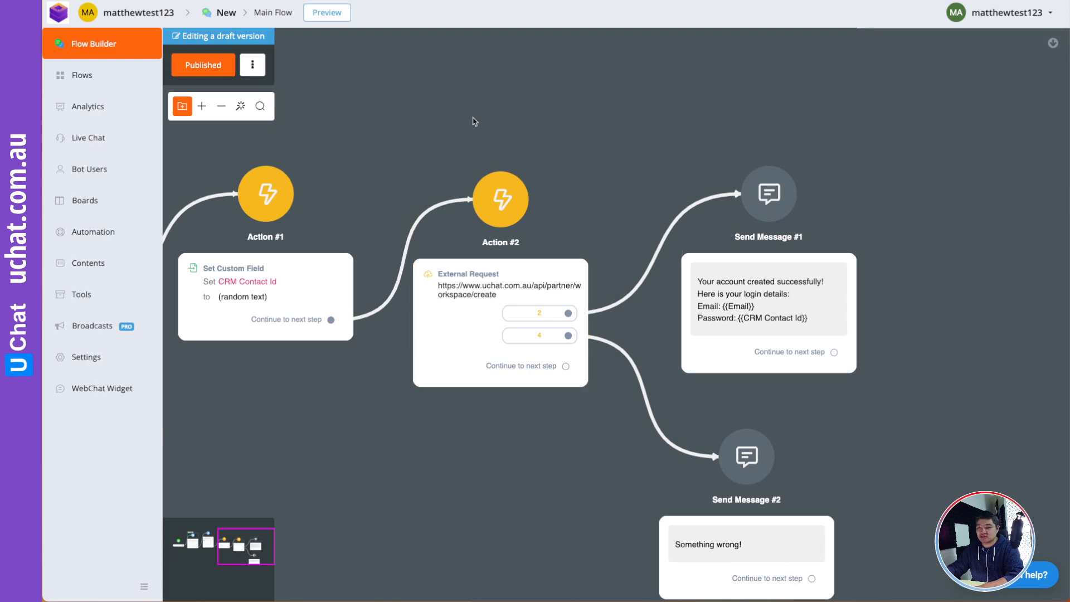
pyautogui.moveTo(410, 89); pyautogui.dragTo(718, 168)
pyautogui.moveTo(588, 135); pyautogui.dragTo(970, 217)
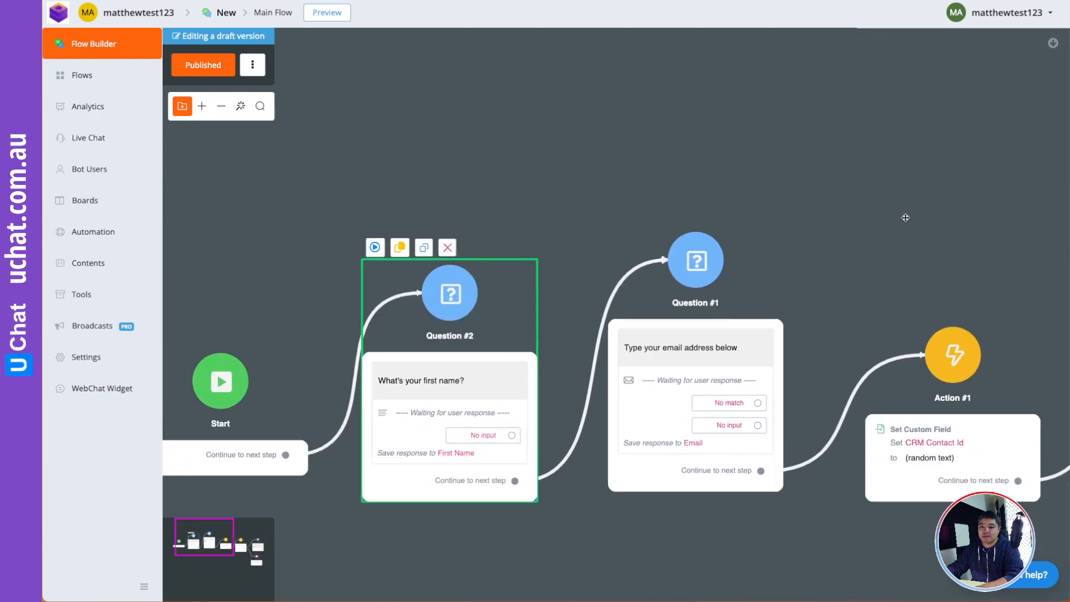
pyautogui.moveTo(513, 165); pyautogui.dragTo(610, 157)
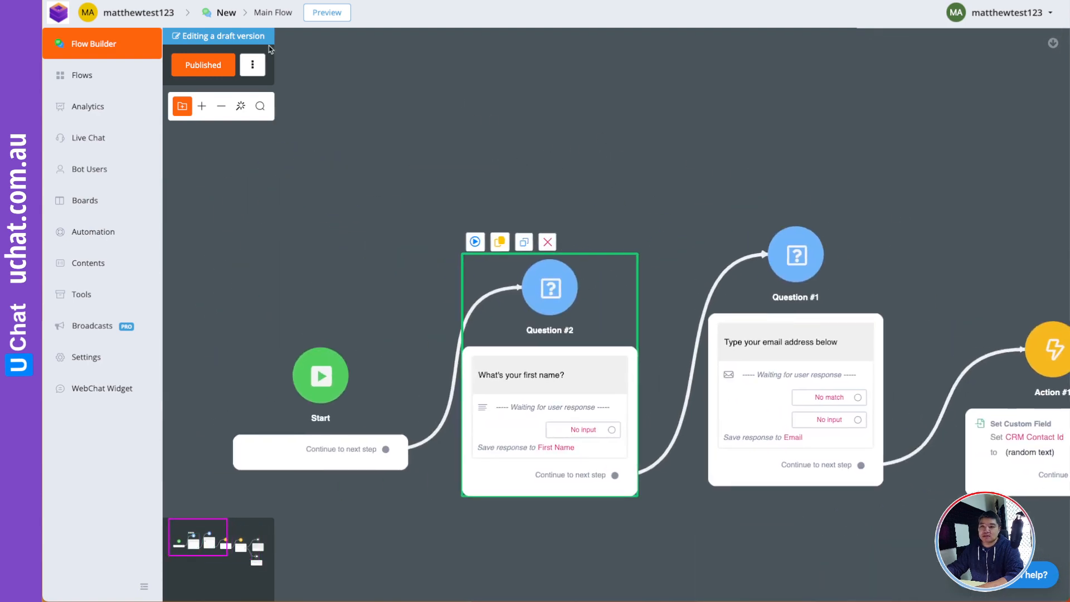
# - Test in a browser preview with a first name and email, then copy the returned email
pyautogui.click(326, 12)
pyautogui.click(585, 223)
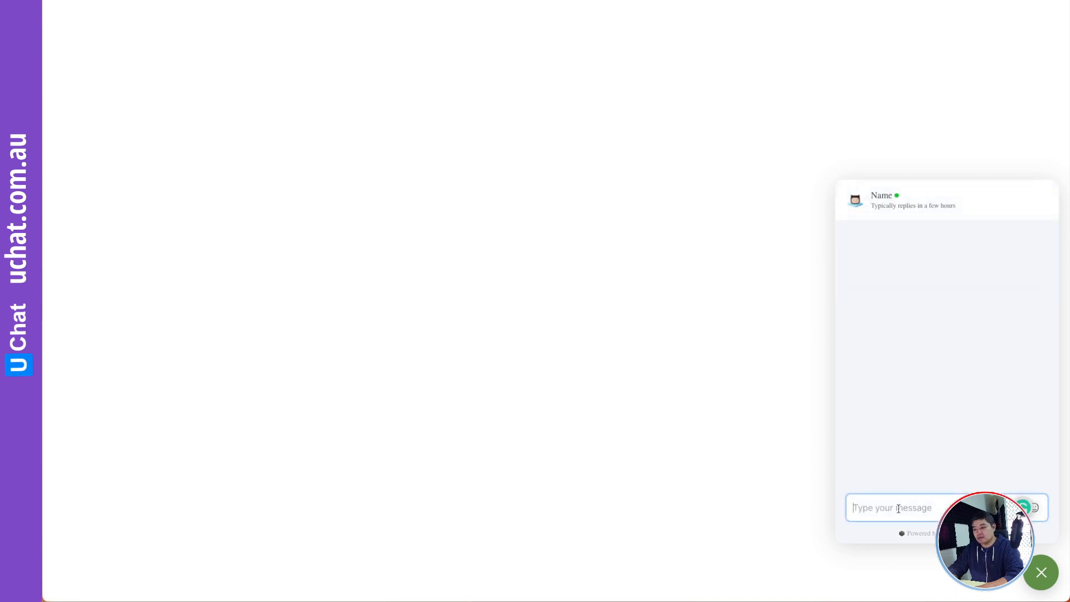
pyautogui.write('Matthew23')
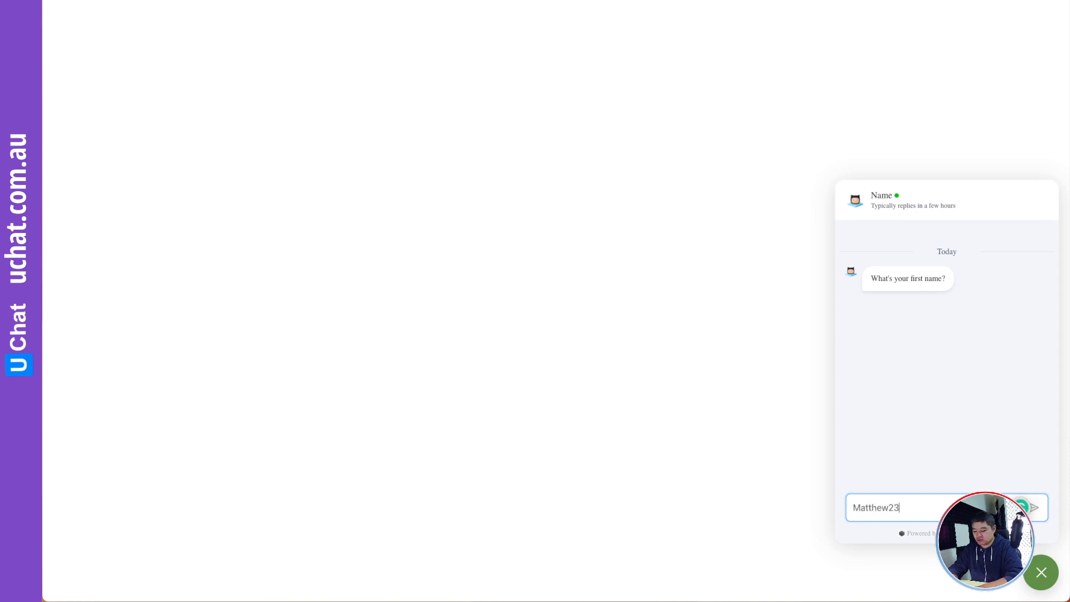
pyautogui.write('4')
pyautogui.press('Return')
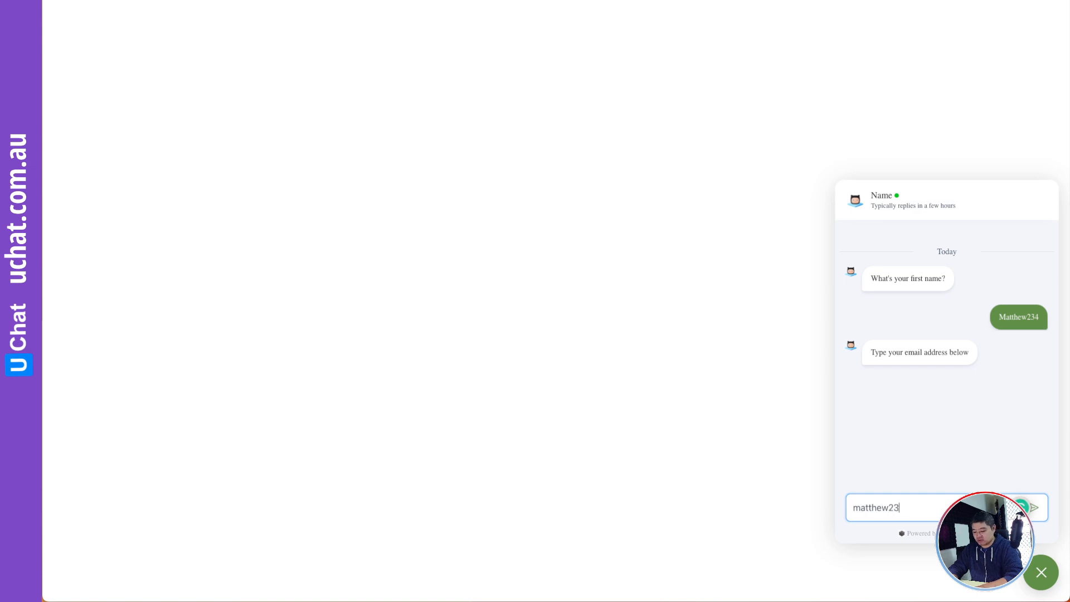
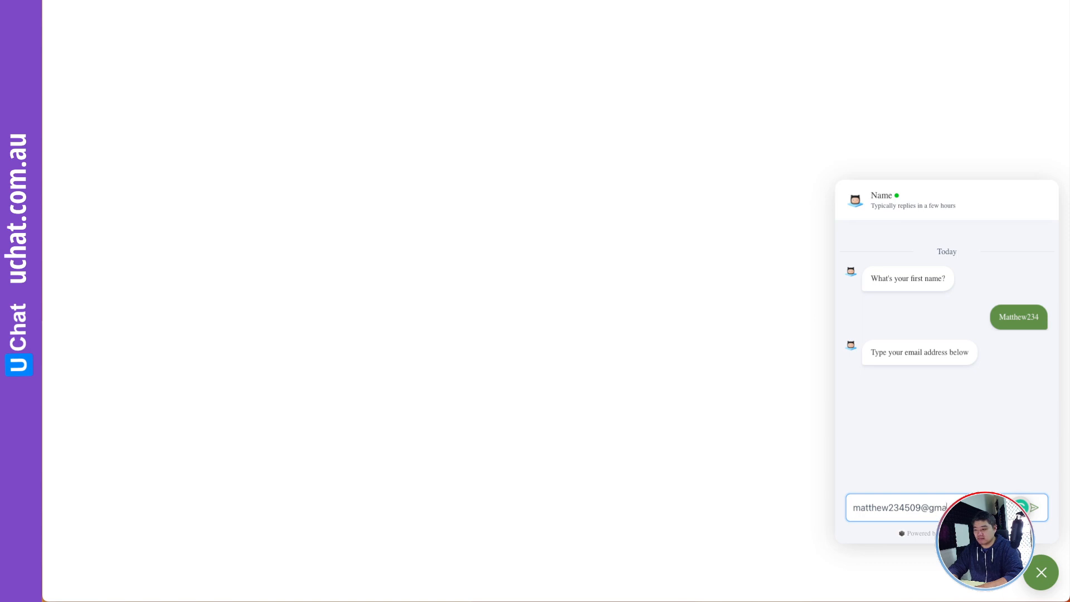
pyautogui.press('Return')
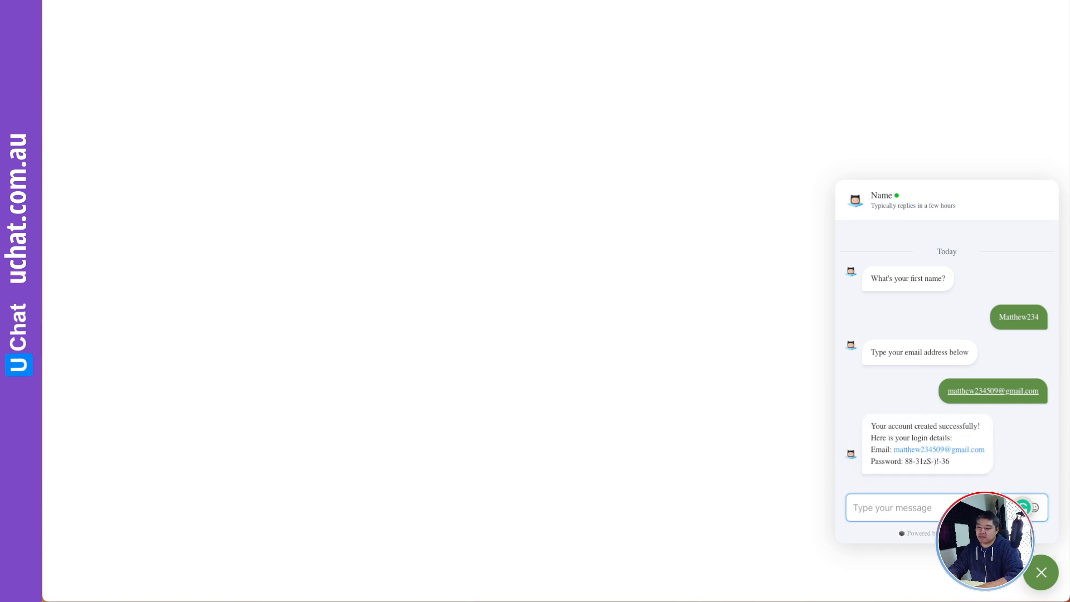
pyautogui.rightClick(974, 451)
pyautogui.click(1031, 504)
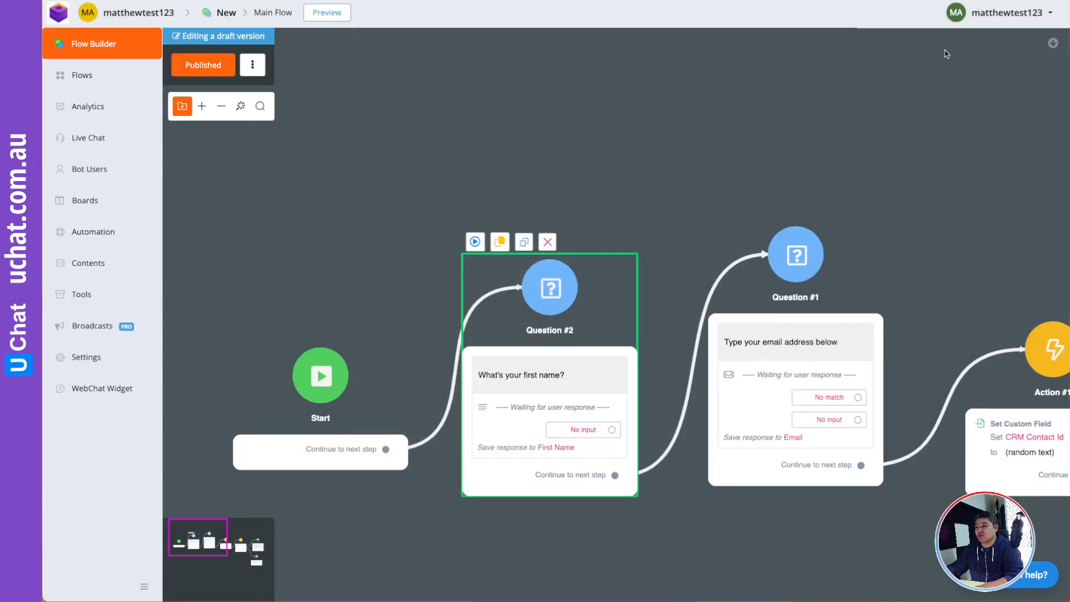
# - Log out, autofill the new account's email, and bring over the chat-returned password
pyautogui.click(986, 16)
pyautogui.click(974, 266)
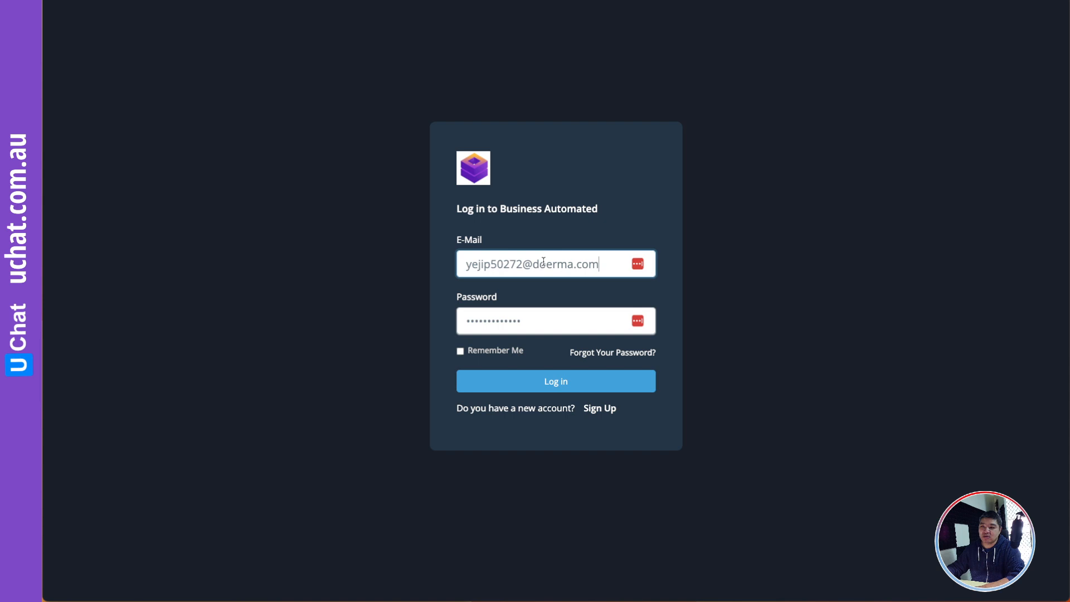
pyautogui.click(543, 262)
pyautogui.click(574, 294)
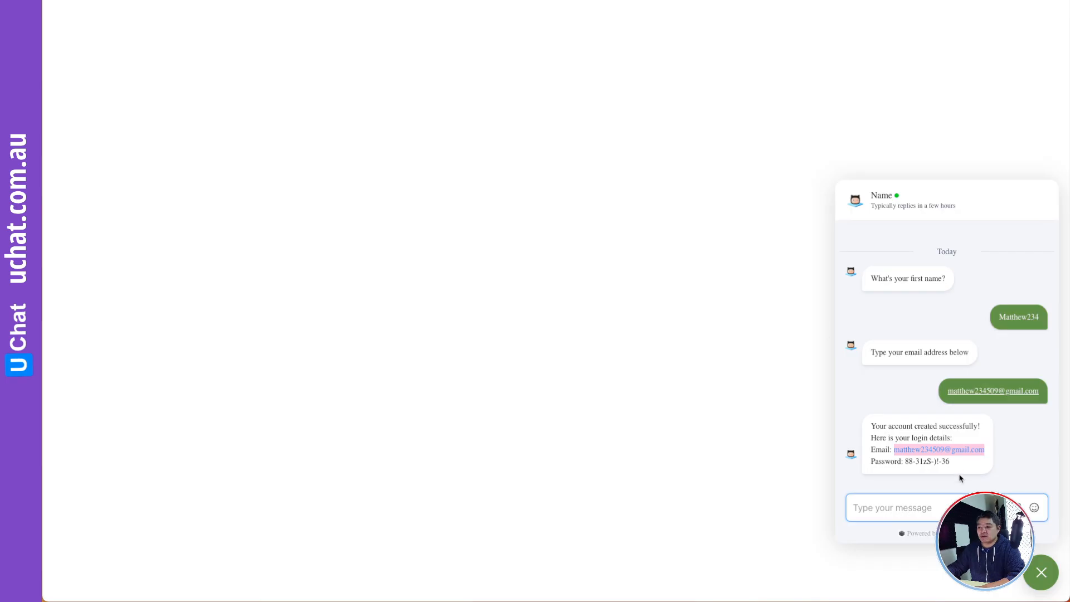
pyautogui.moveTo(951, 461); pyautogui.dragTo(909, 462)
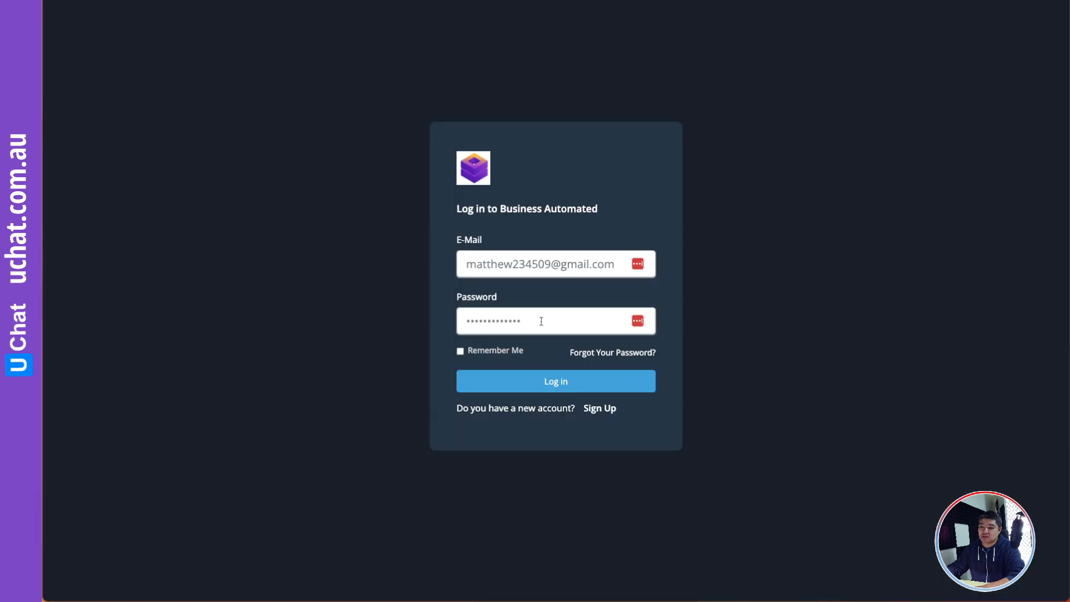
pyautogui.doubleClick(541, 321)
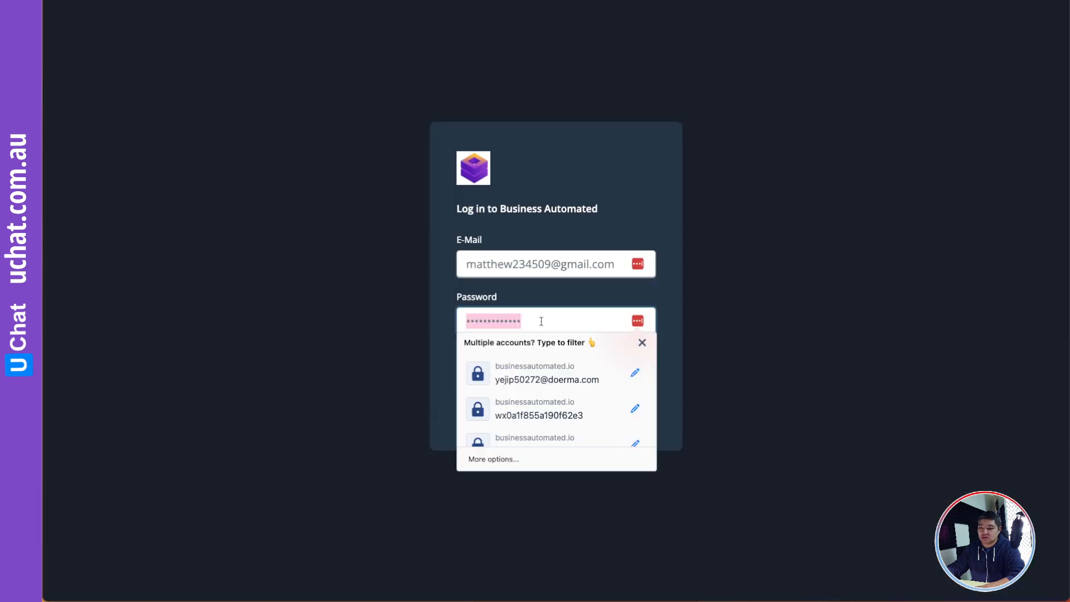